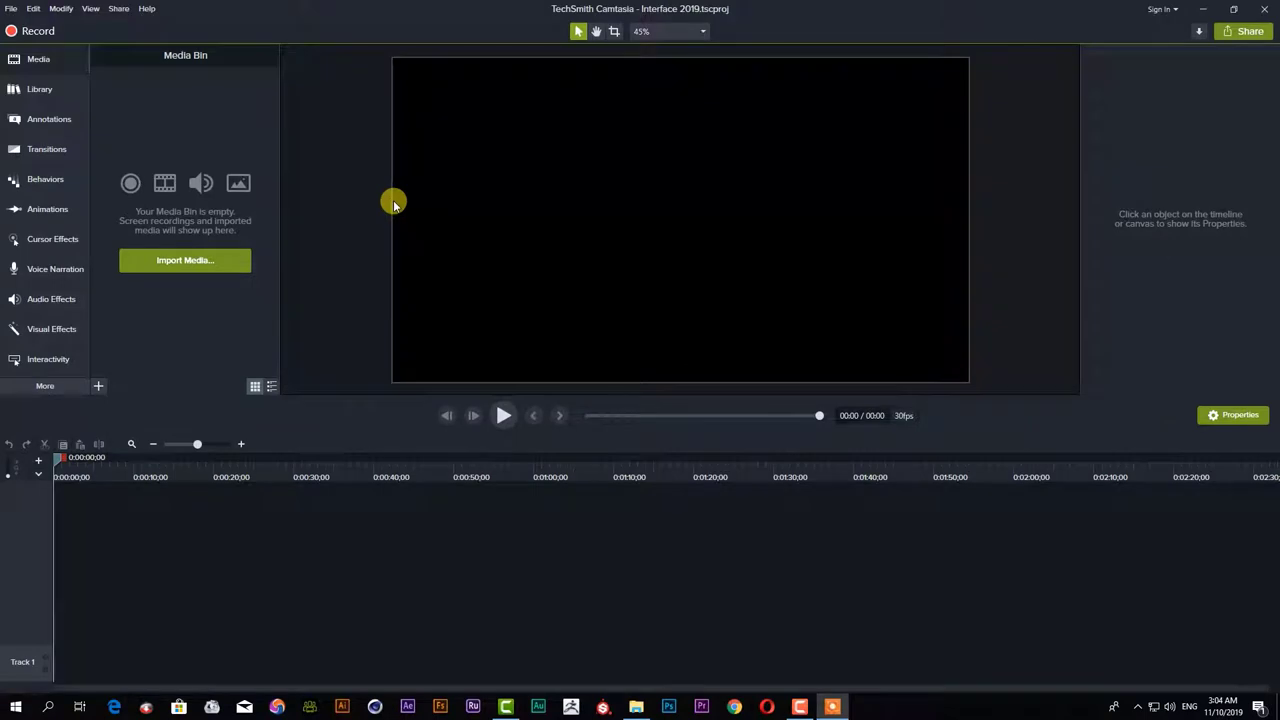
# Start a full-screen recording with audio on and the camera off, check the running recorder's duration, and minimize the recorder.
pyautogui.click(31, 33)
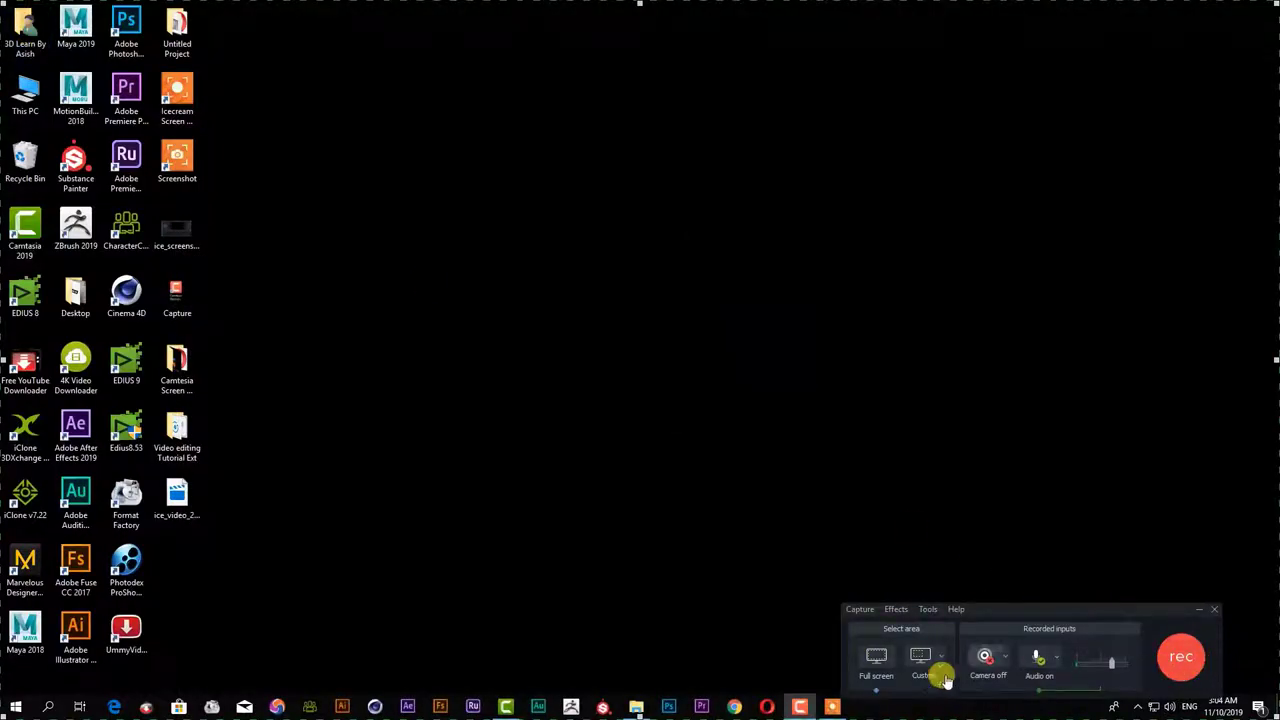
pyautogui.click(1183, 662)
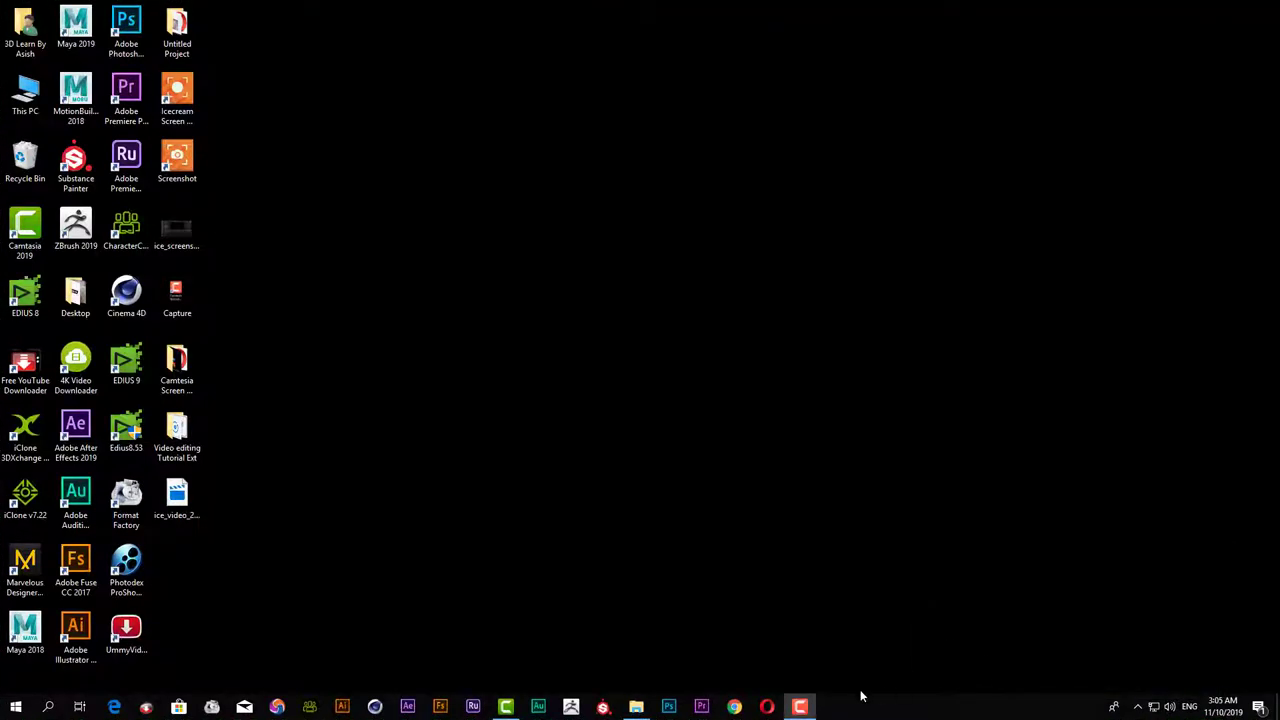
pyautogui.click(800, 706)
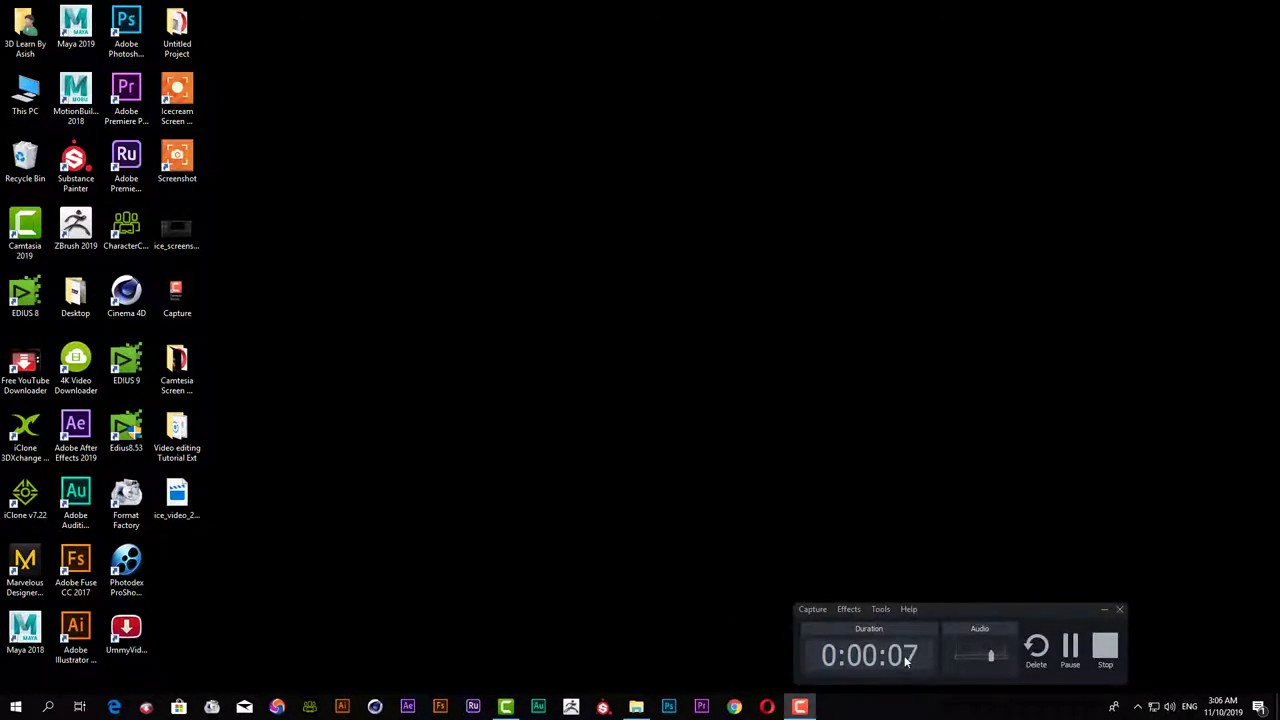
pyautogui.click(1105, 610)
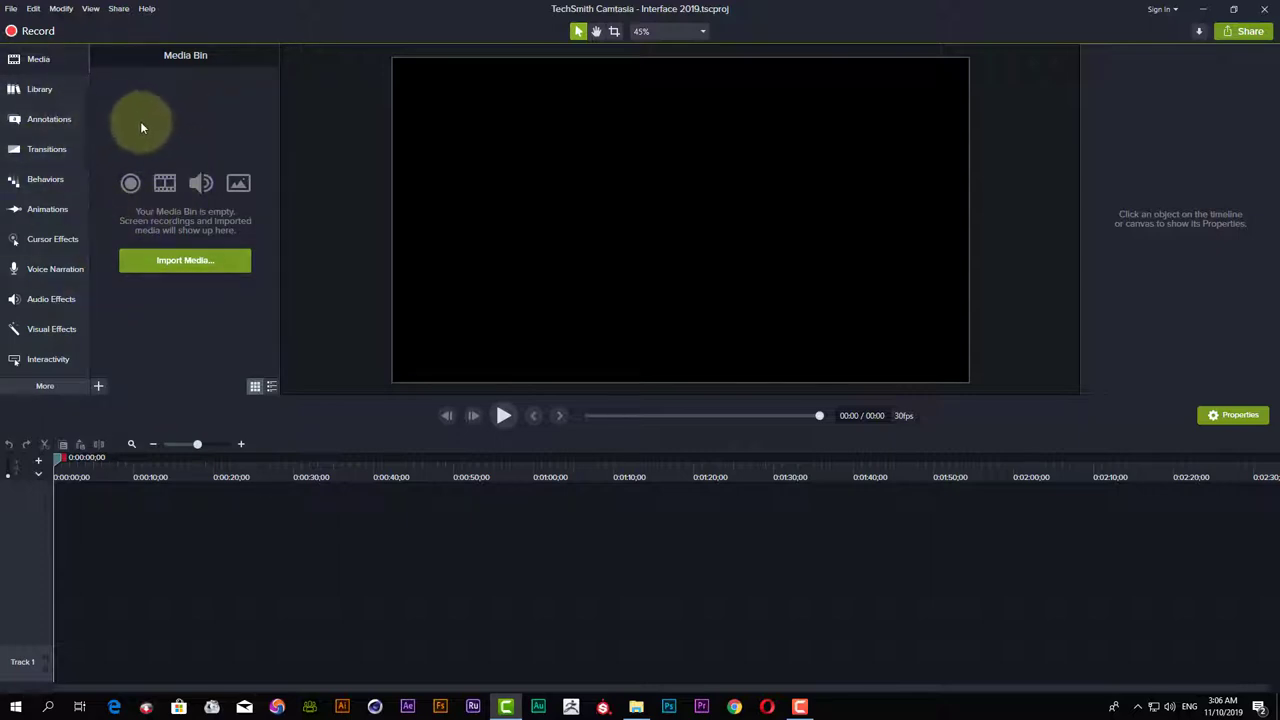
# Examine the Camtasia 2019 library's Intros, Music Tracks, Lower Thirds and Outros folders.
pyautogui.click(52, 94)
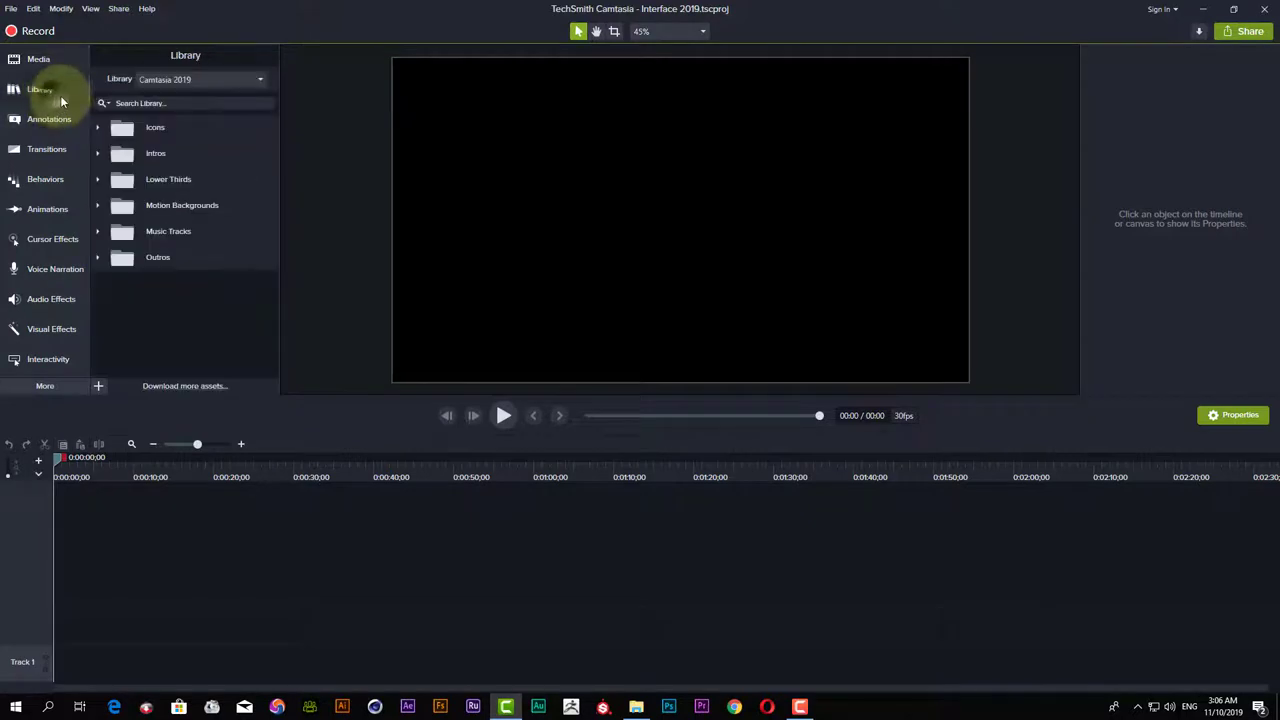
pyautogui.click(99, 152)
pyautogui.click(99, 153)
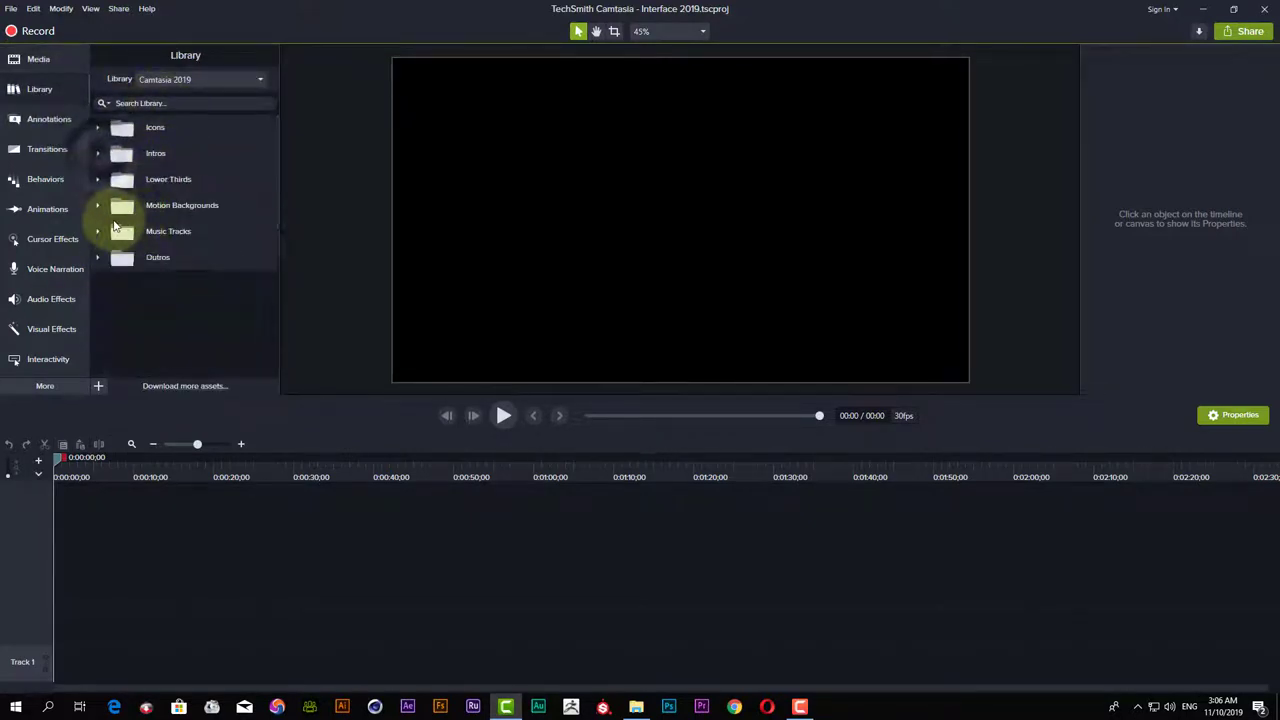
pyautogui.click(98, 233)
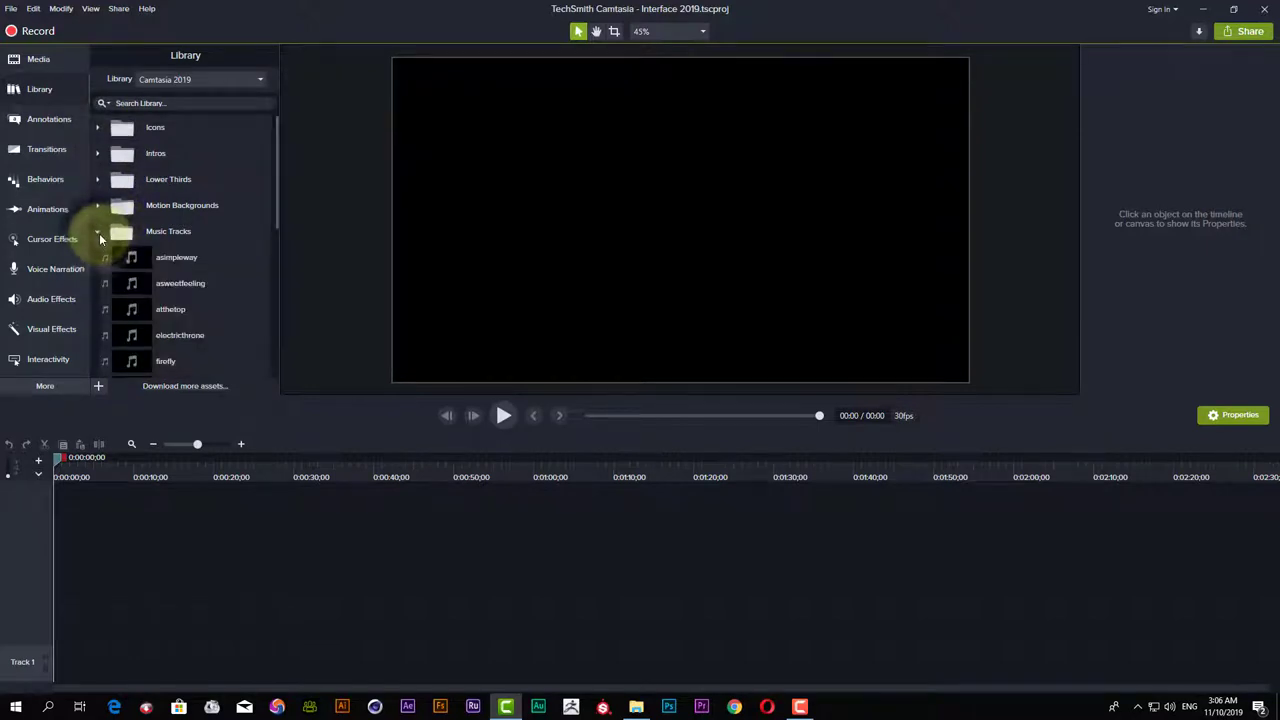
pyautogui.click(99, 233)
pyautogui.click(98, 180)
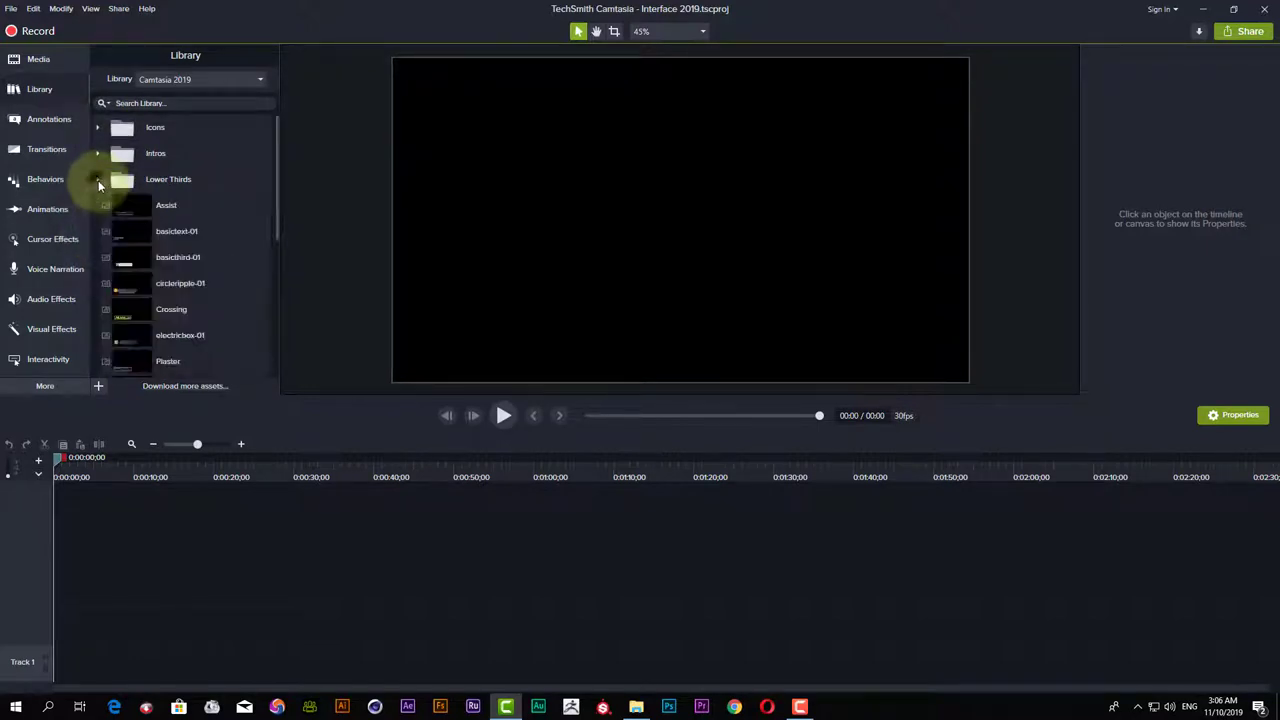
pyautogui.scroll(-3, 208, 266)
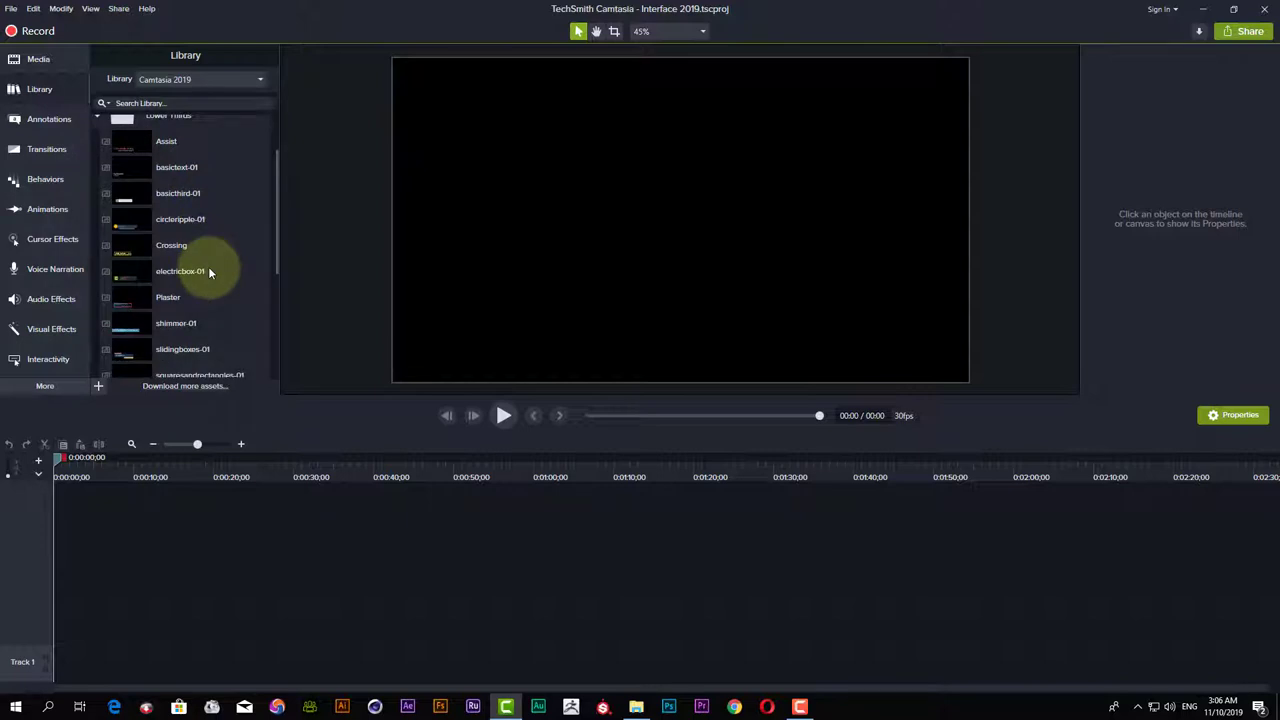
pyautogui.scroll(3, 185, 245)
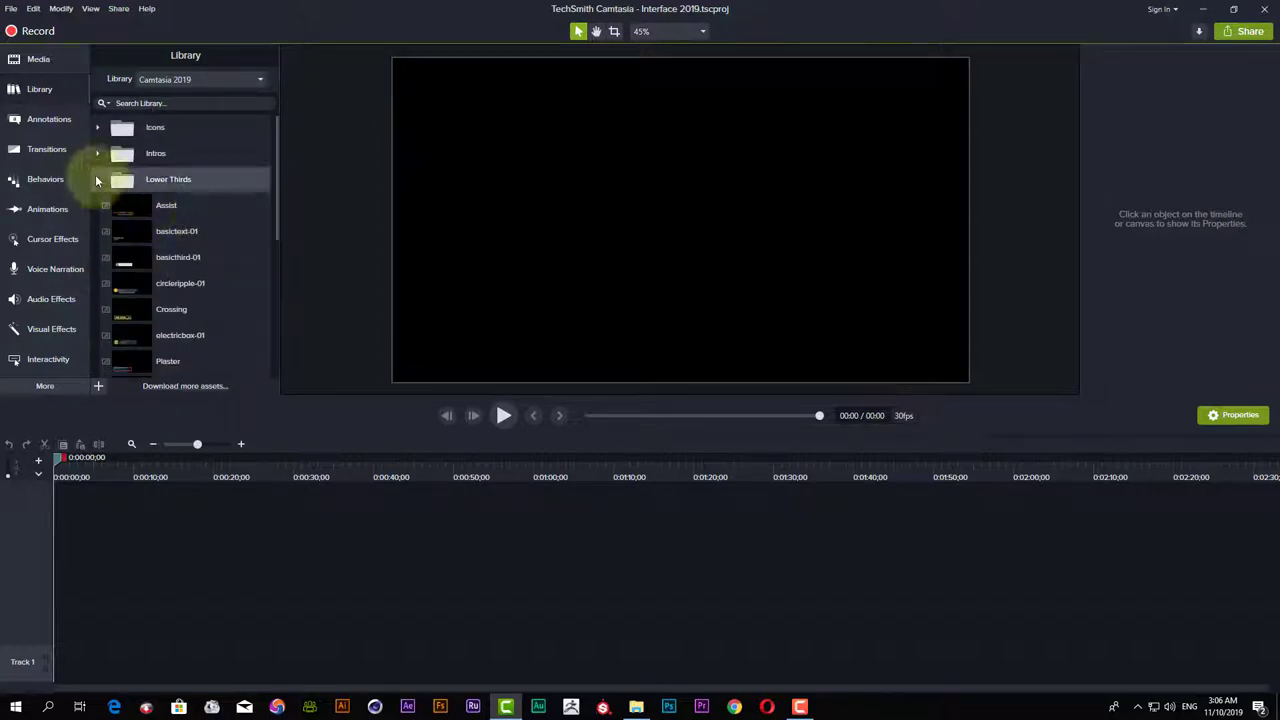
pyautogui.click(97, 179)
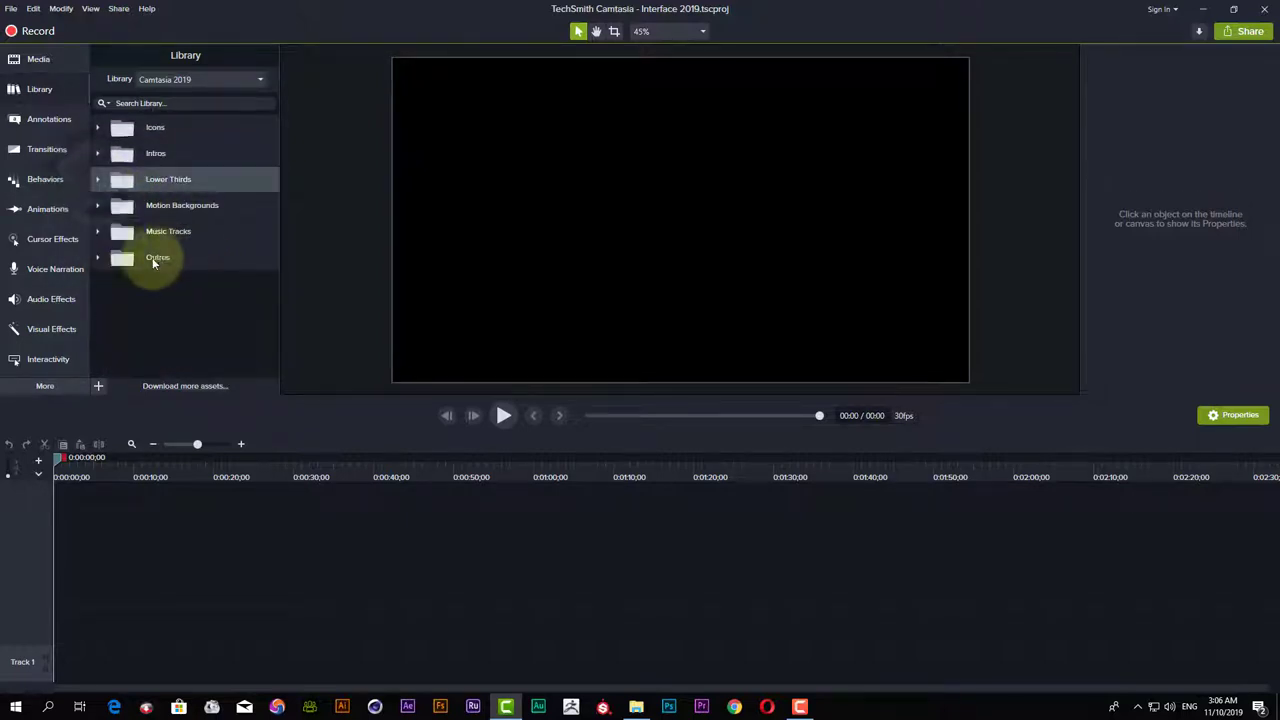
pyautogui.click(97, 257)
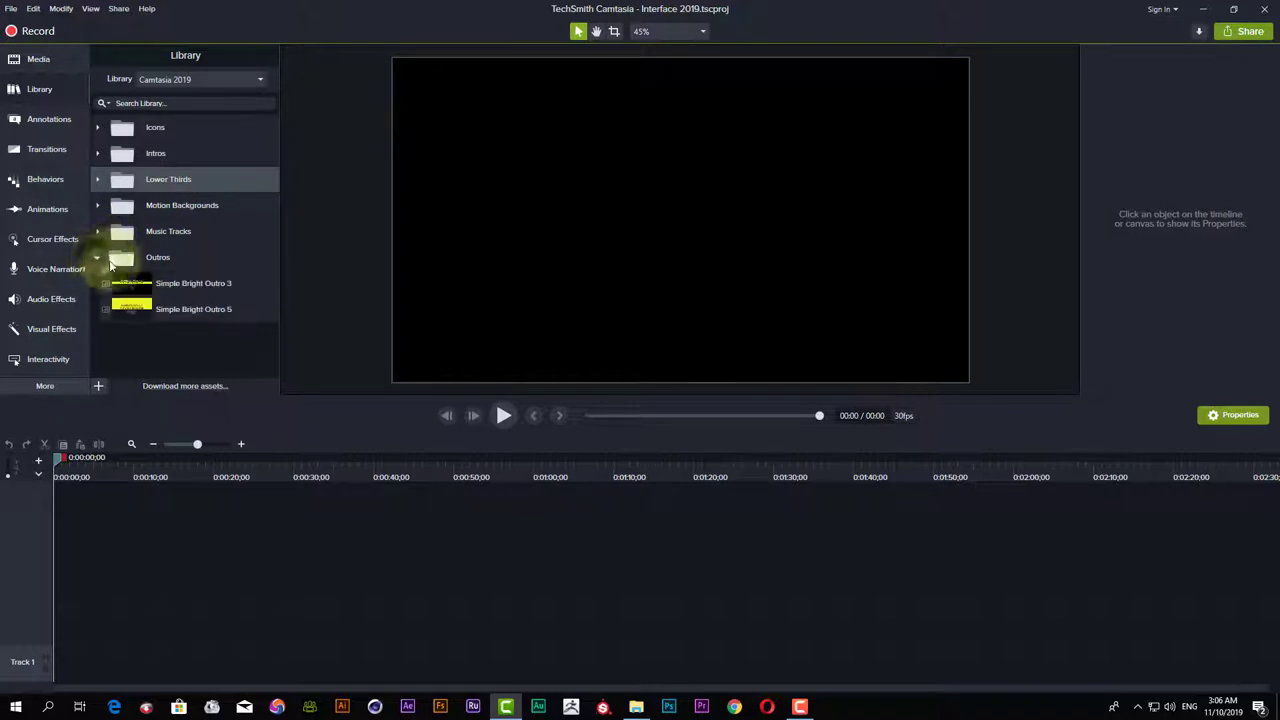
pyautogui.click(99, 257)
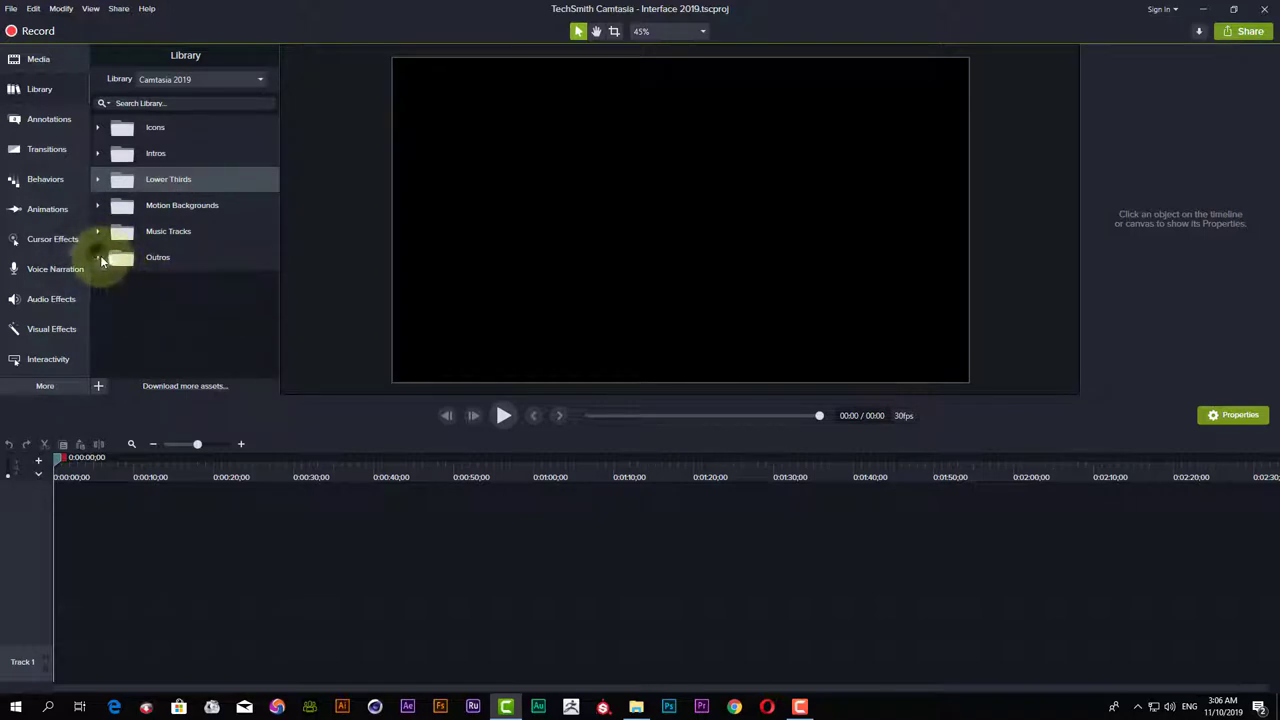
# Try a Basic-style red speech bubble callout in the canvas's upper-right area, extend its pointer down and left, and delete it.
pyautogui.click(55, 122)
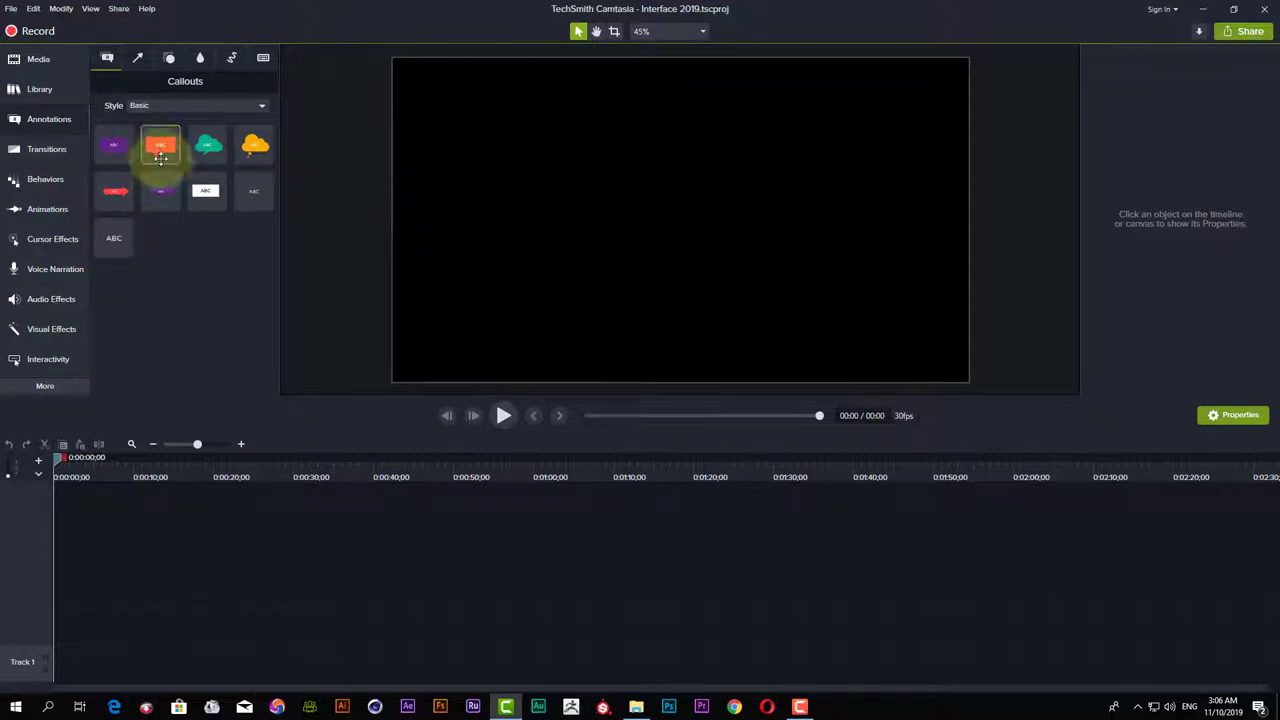
pyautogui.moveTo(160, 152); pyautogui.dragTo(827, 139)
pyautogui.moveTo(799, 198); pyautogui.dragTo(772, 228)
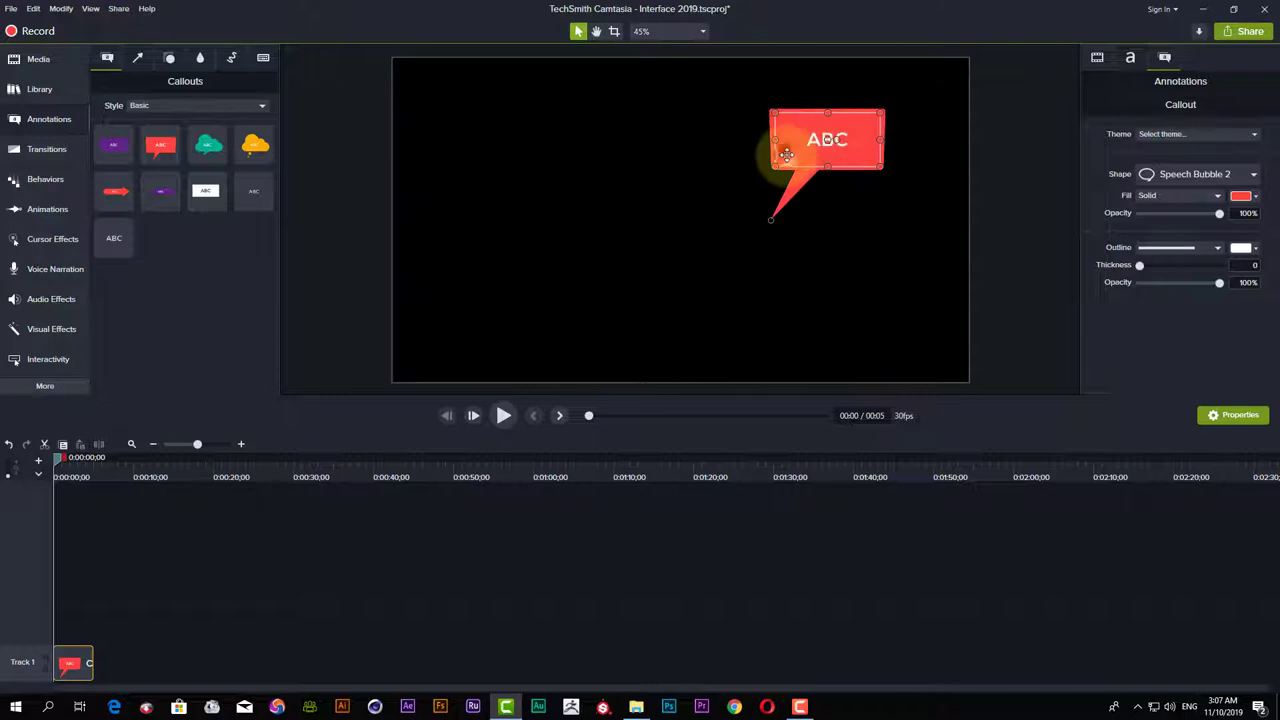
pyautogui.press('Delete')
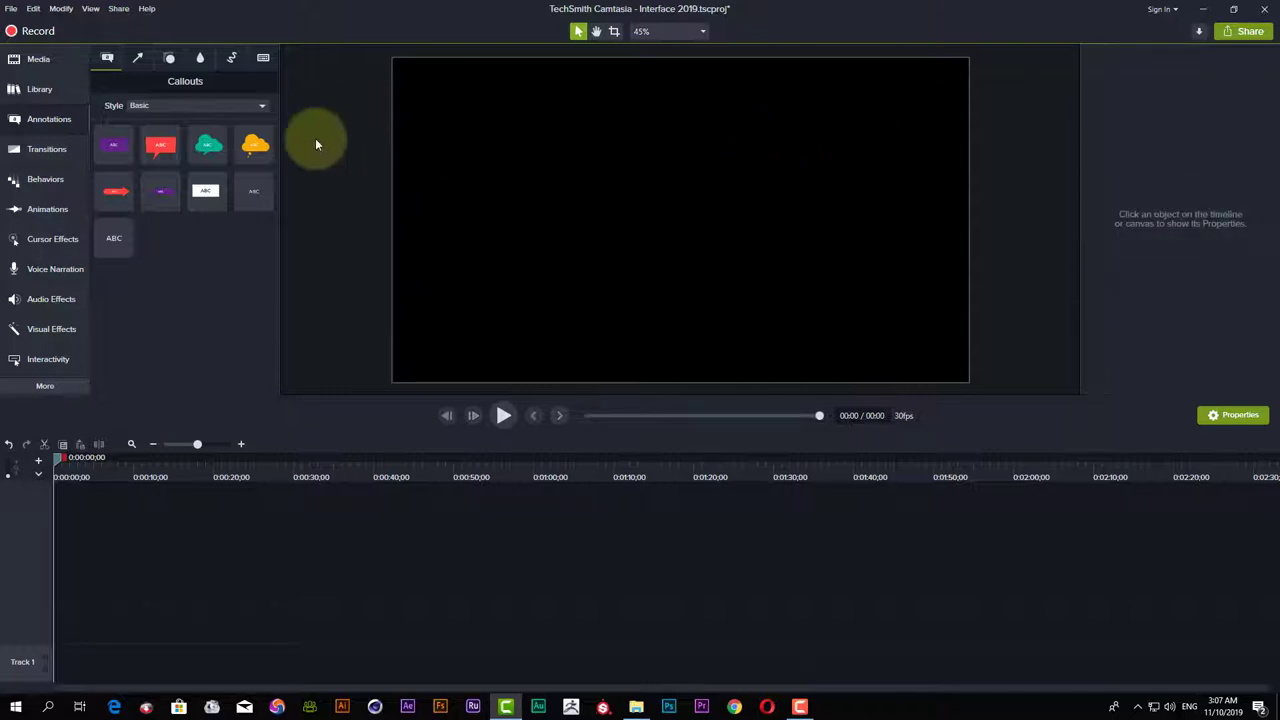
# Browse the available transitions of all types.
pyautogui.click(61, 155)
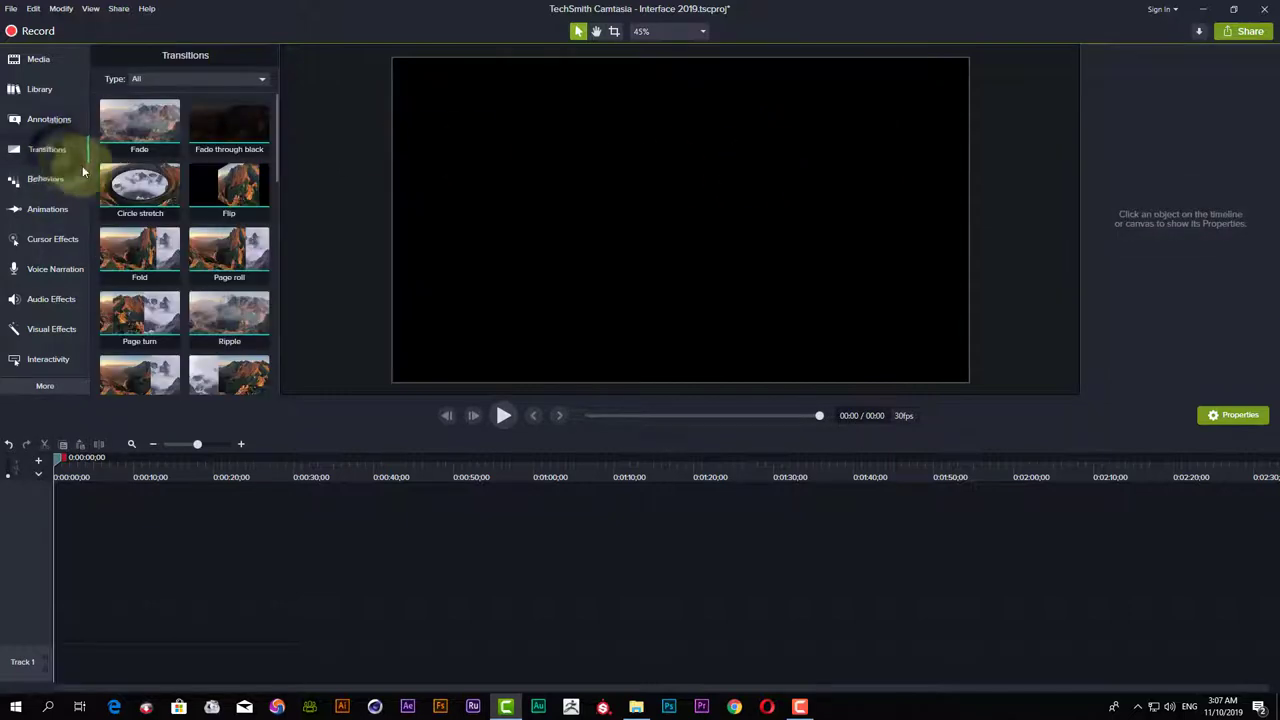
pyautogui.scroll(-5, 176, 266)
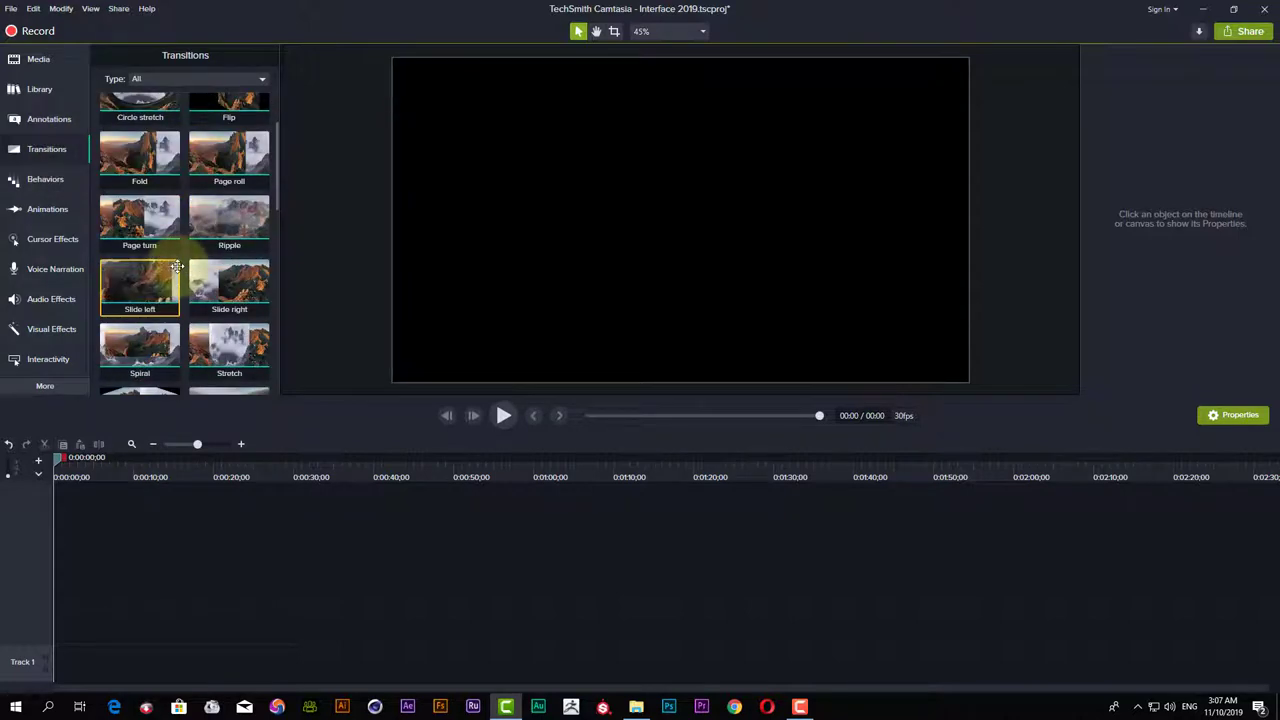
pyautogui.scroll(-4, 177, 267)
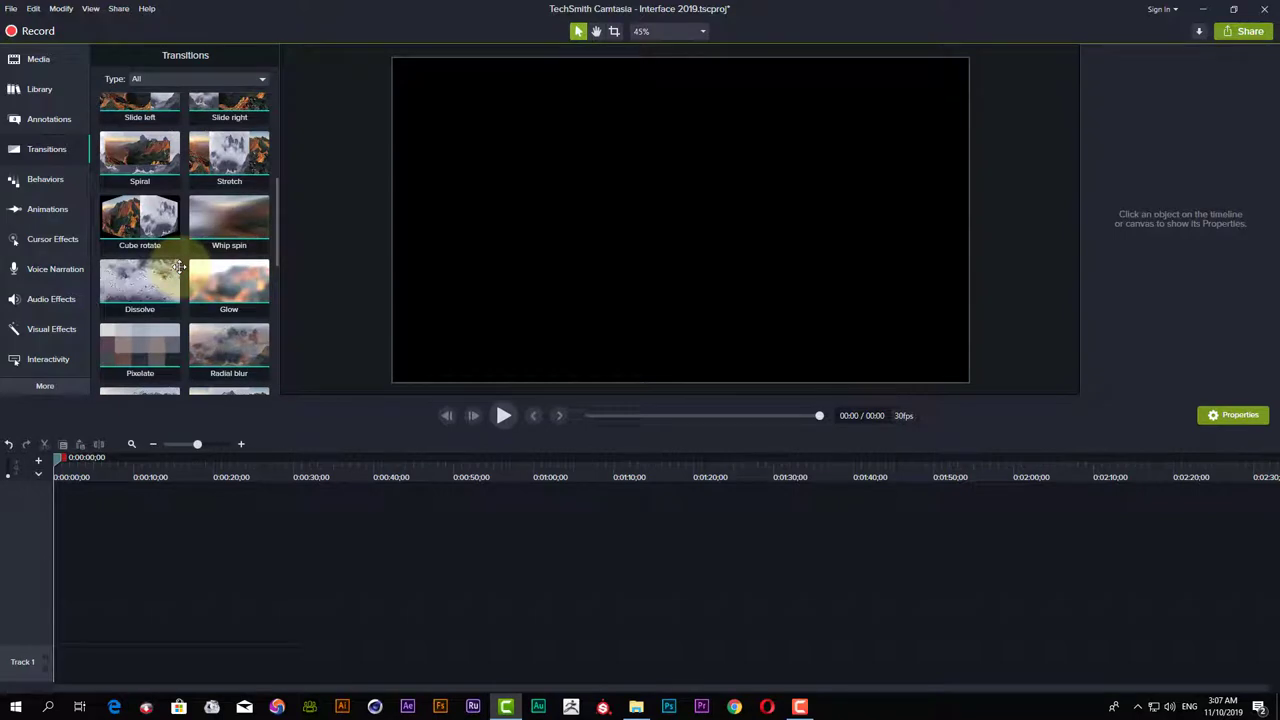
pyautogui.scroll(5, 177, 267)
# Review the text behaviors and the Zoom-n-Pan animation options.
pyautogui.click(30, 185)
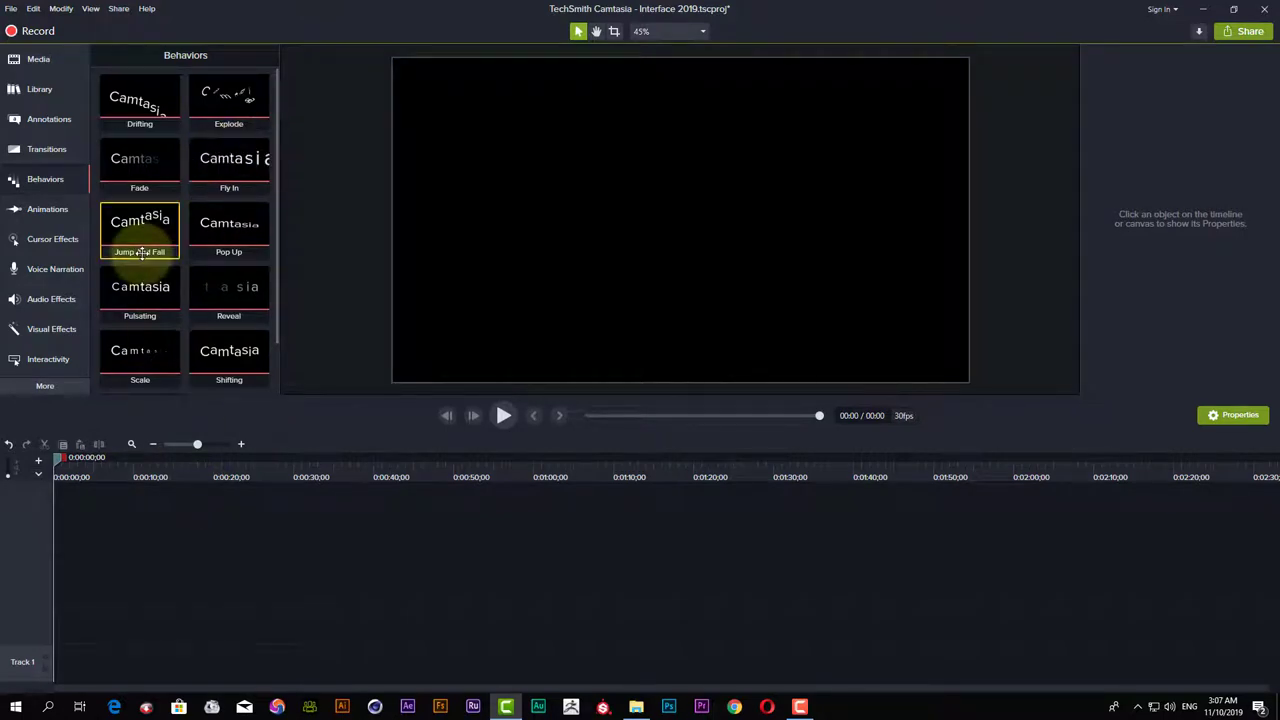
pyautogui.click(55, 215)
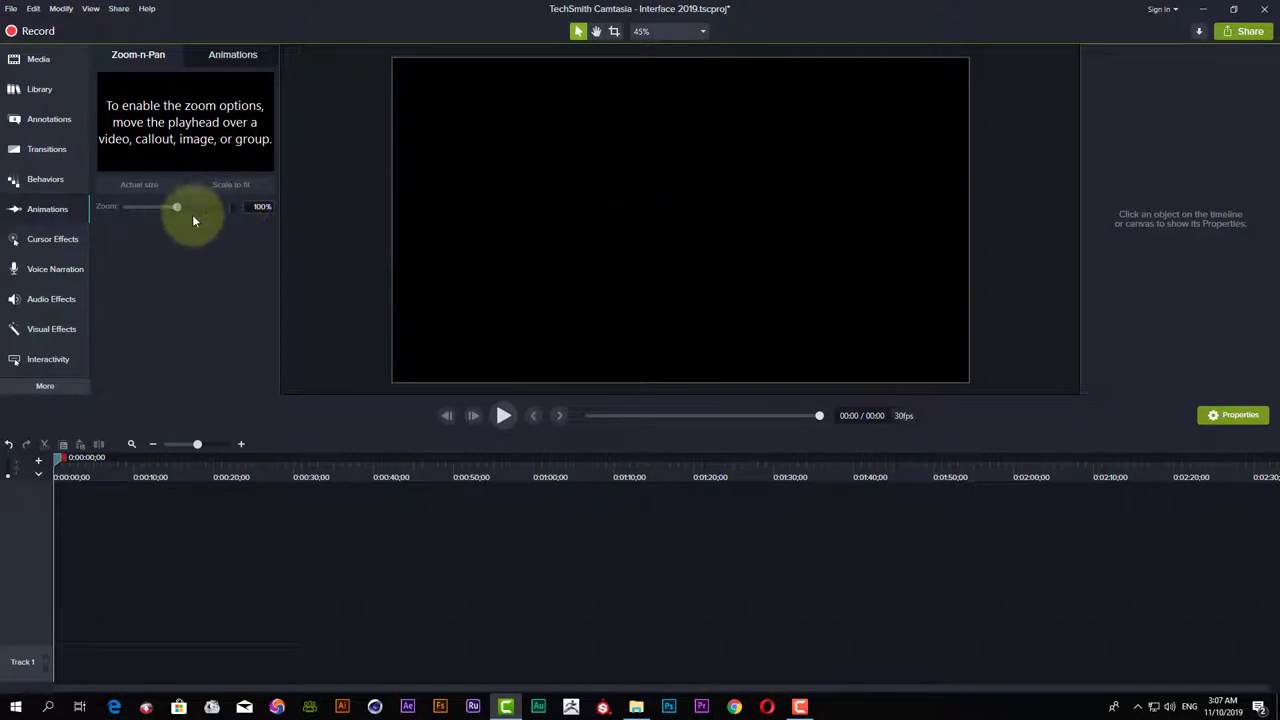
pyautogui.click(53, 210)
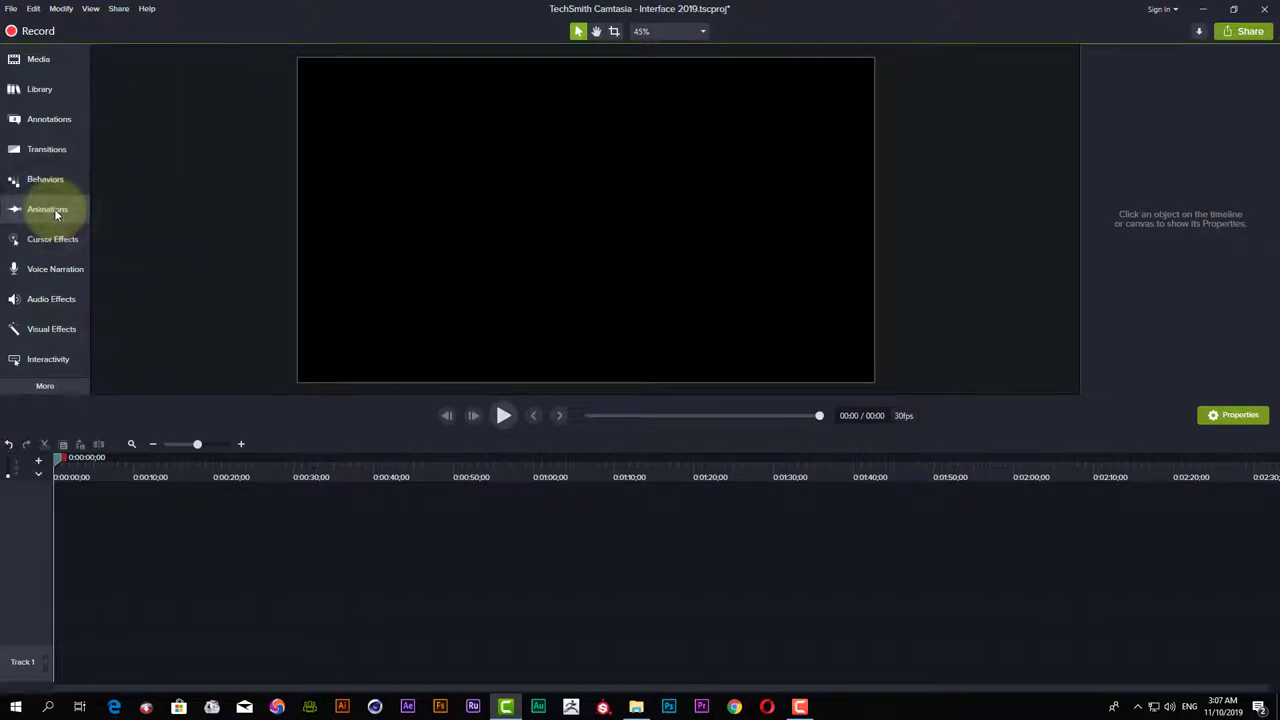
pyautogui.click(55, 208)
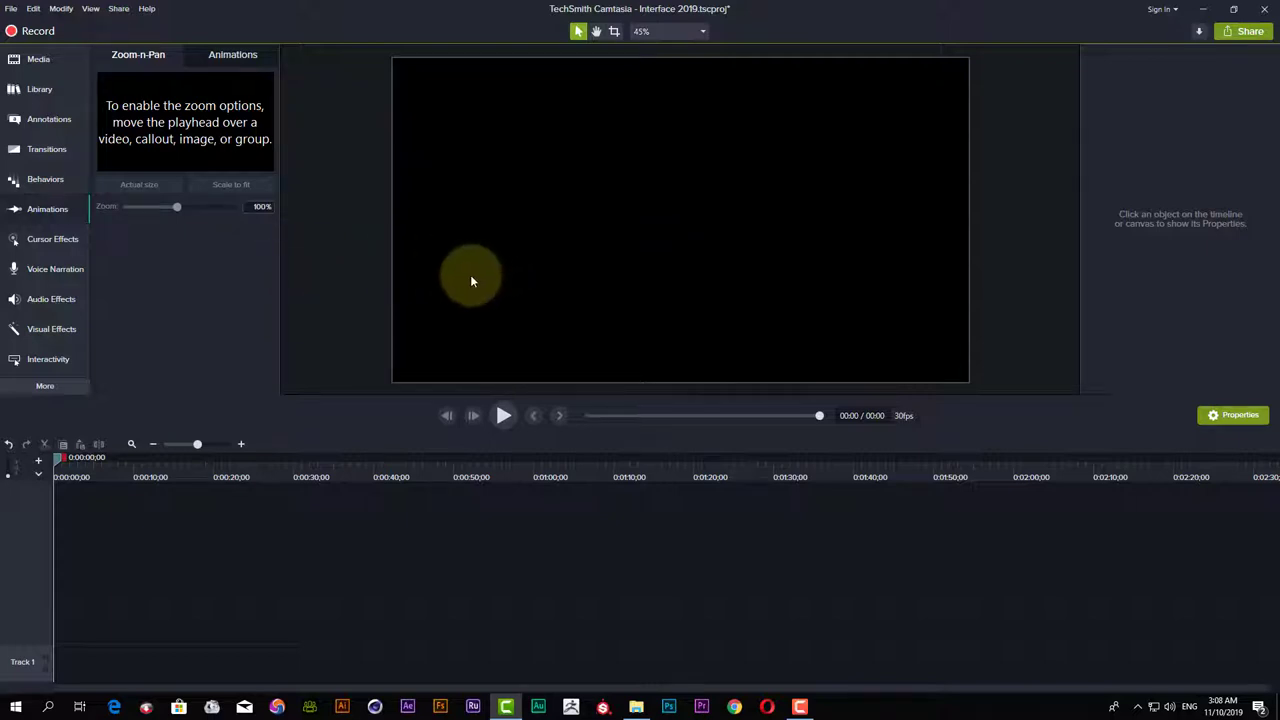
# Examine the cursor effects, including those for left and right clicks.
pyautogui.click(50, 239)
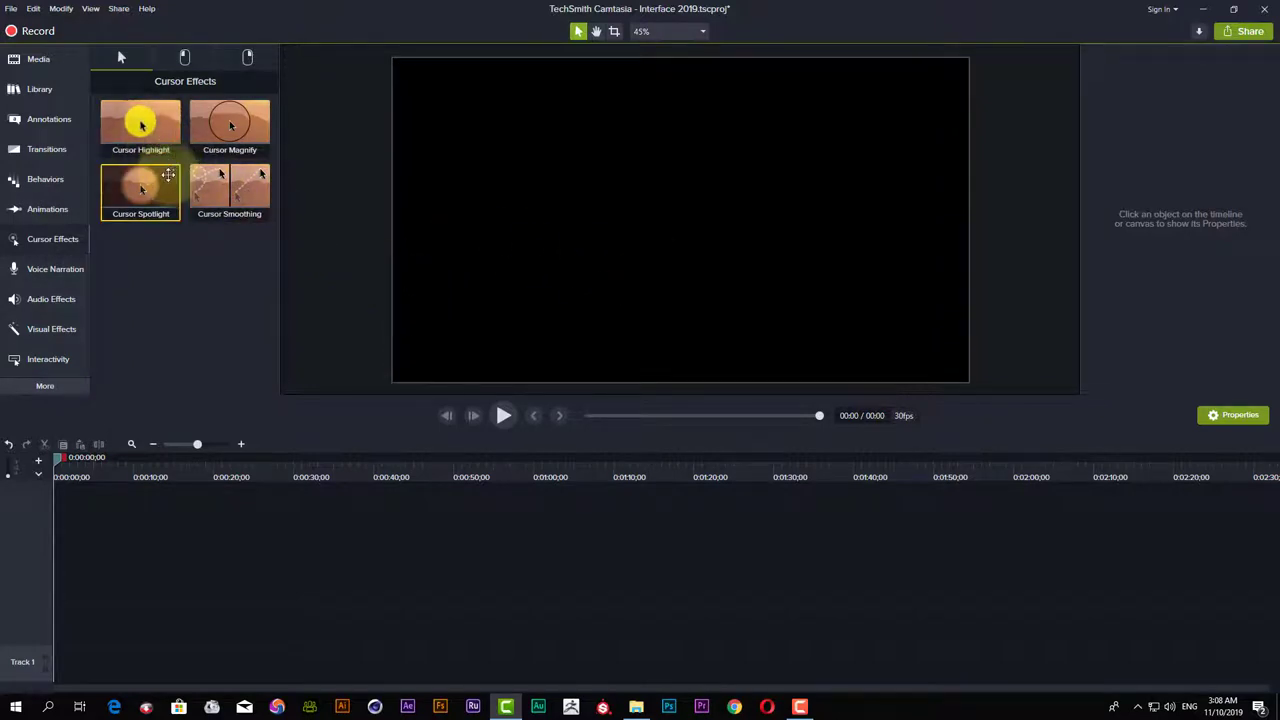
pyautogui.click(184, 58)
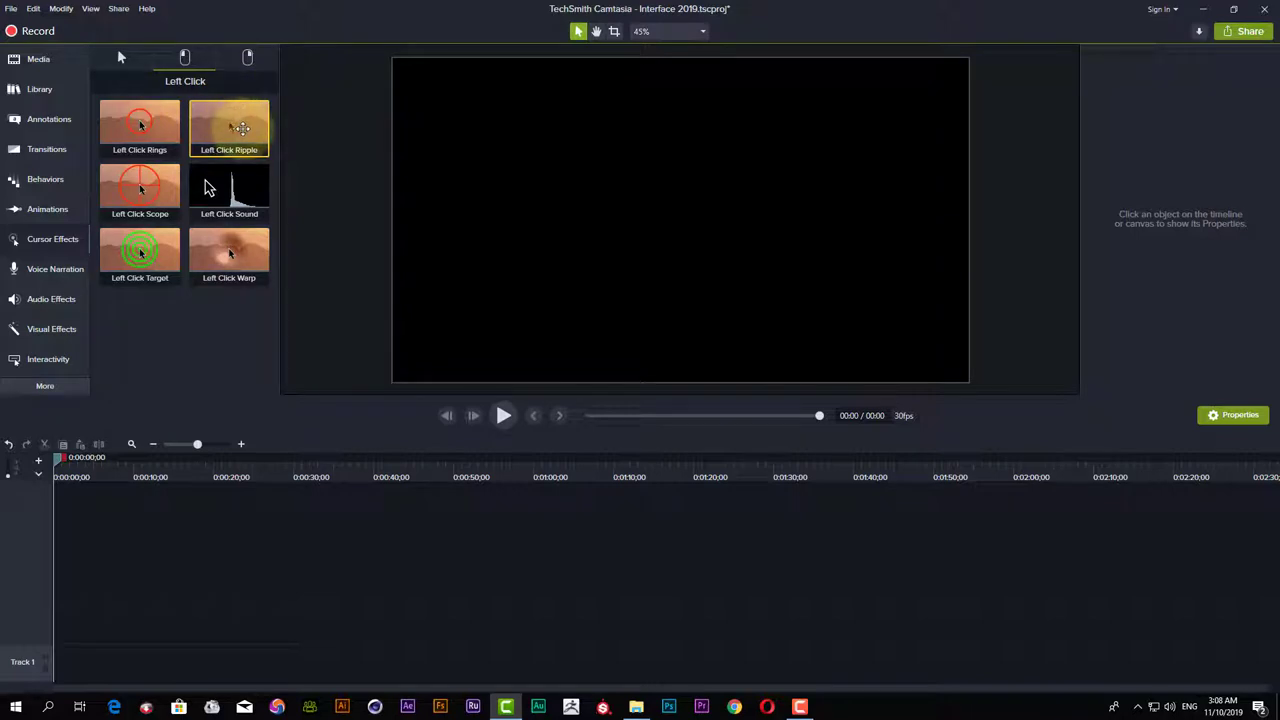
pyautogui.click(248, 57)
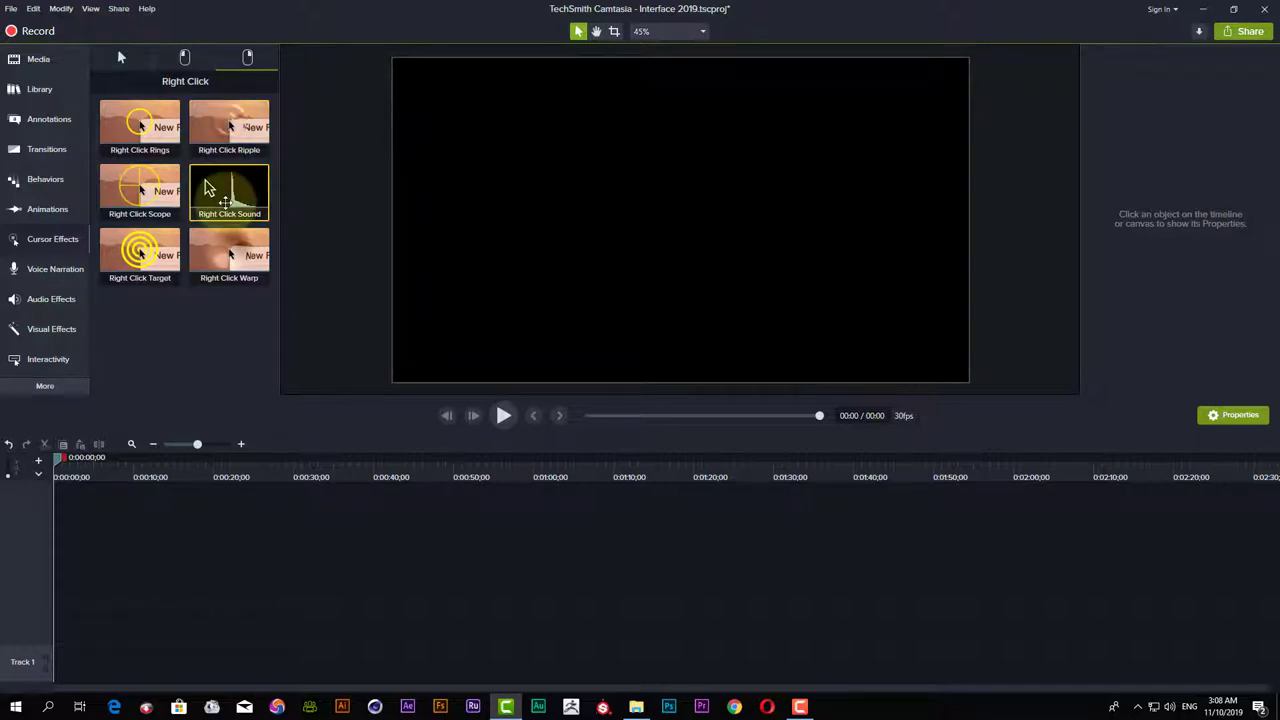
pyautogui.click(184, 57)
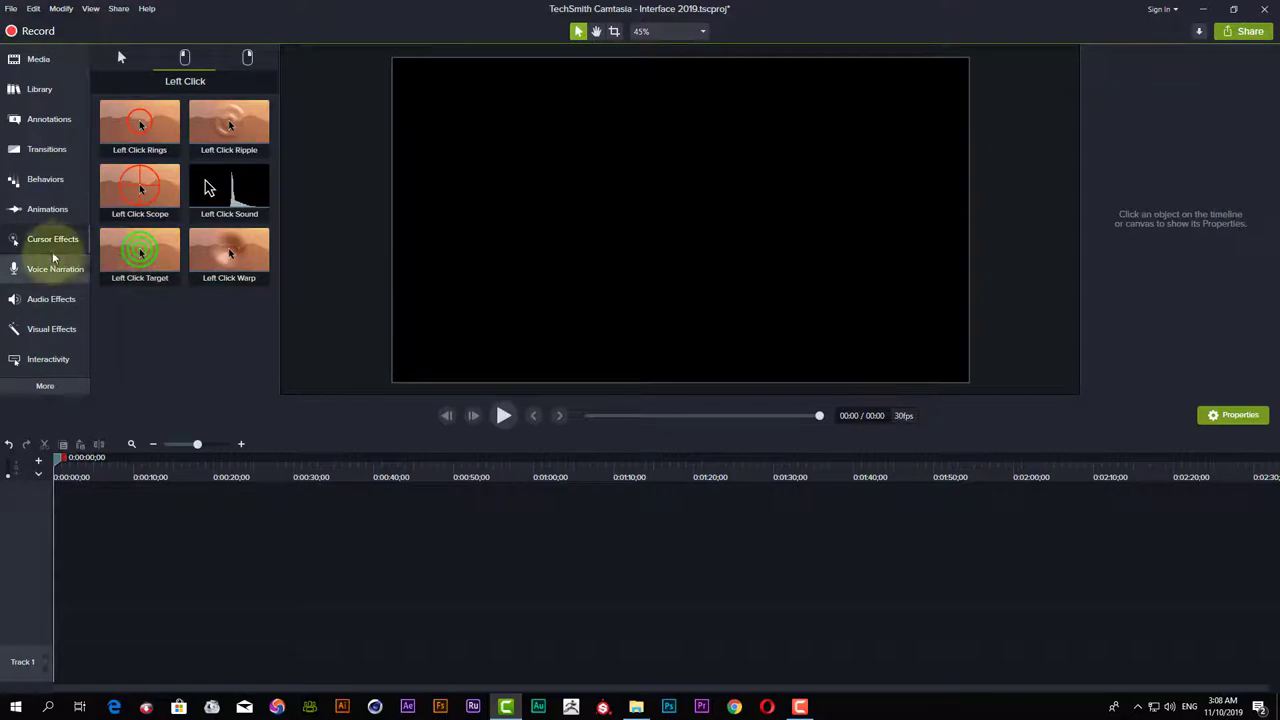
# Review the voice narration settings, the audio and visual effects, and the additional captions tool.
pyautogui.click(64, 273)
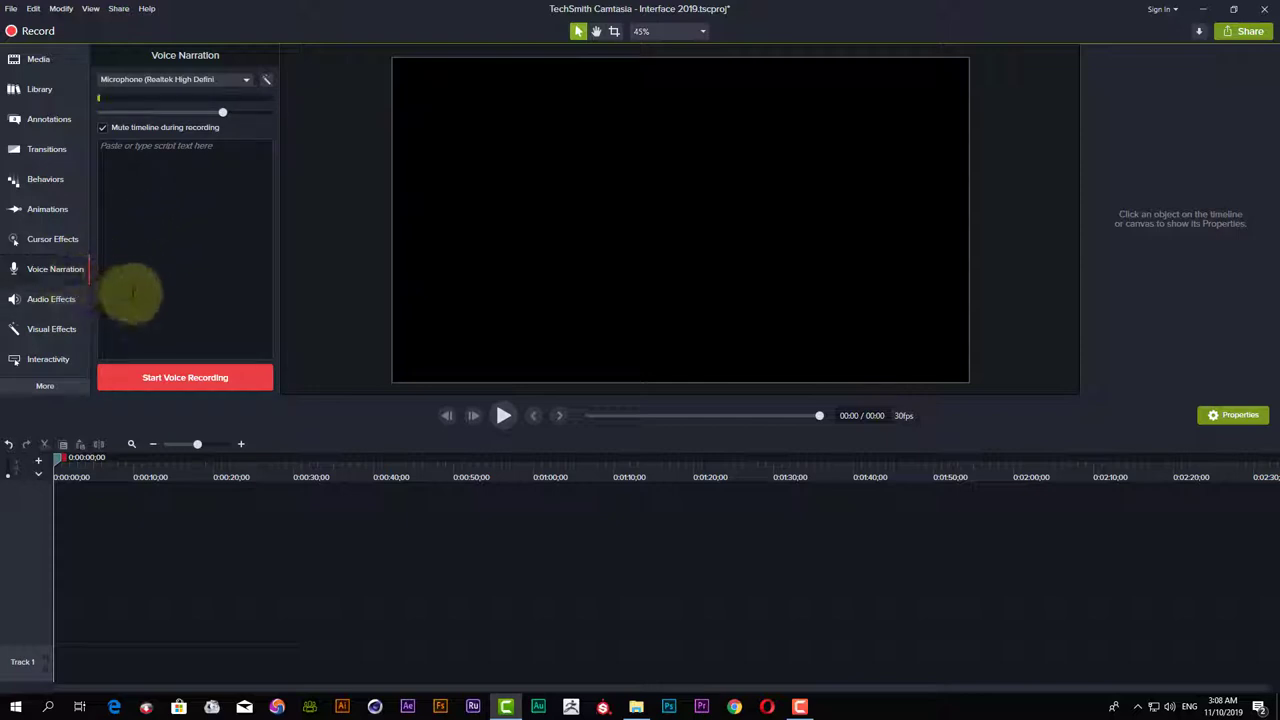
pyautogui.click(72, 301)
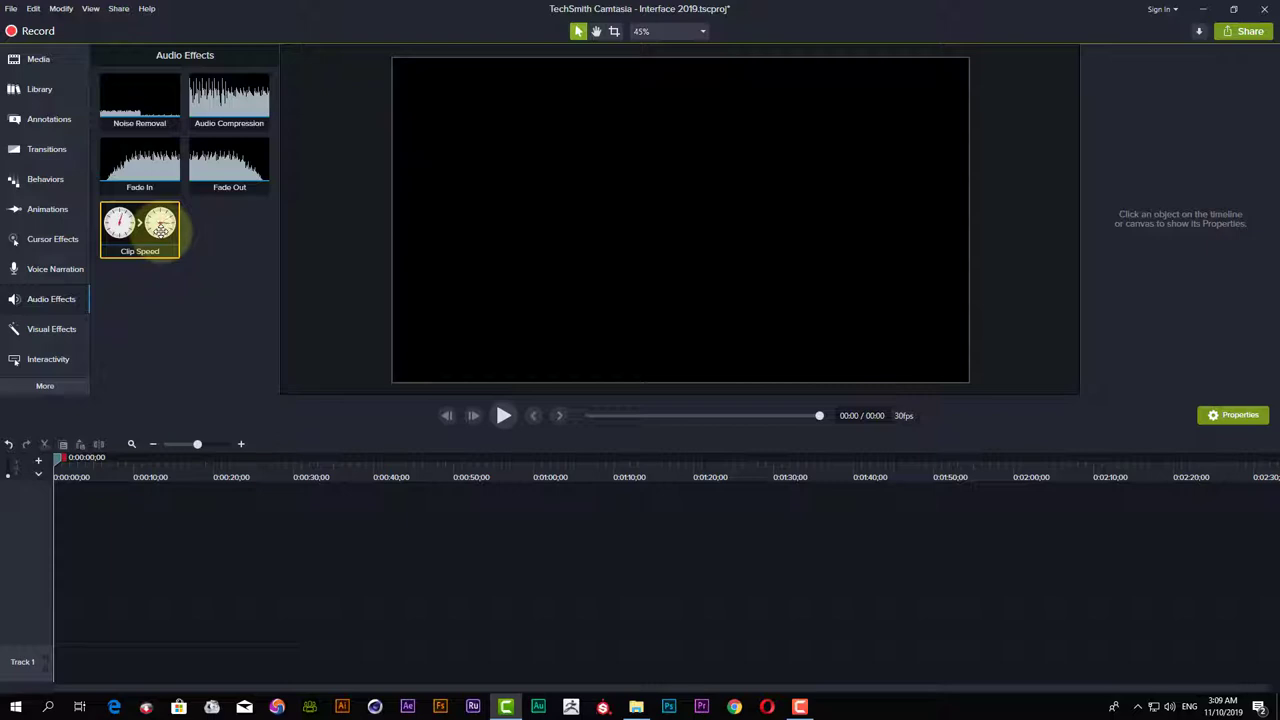
pyautogui.click(50, 329)
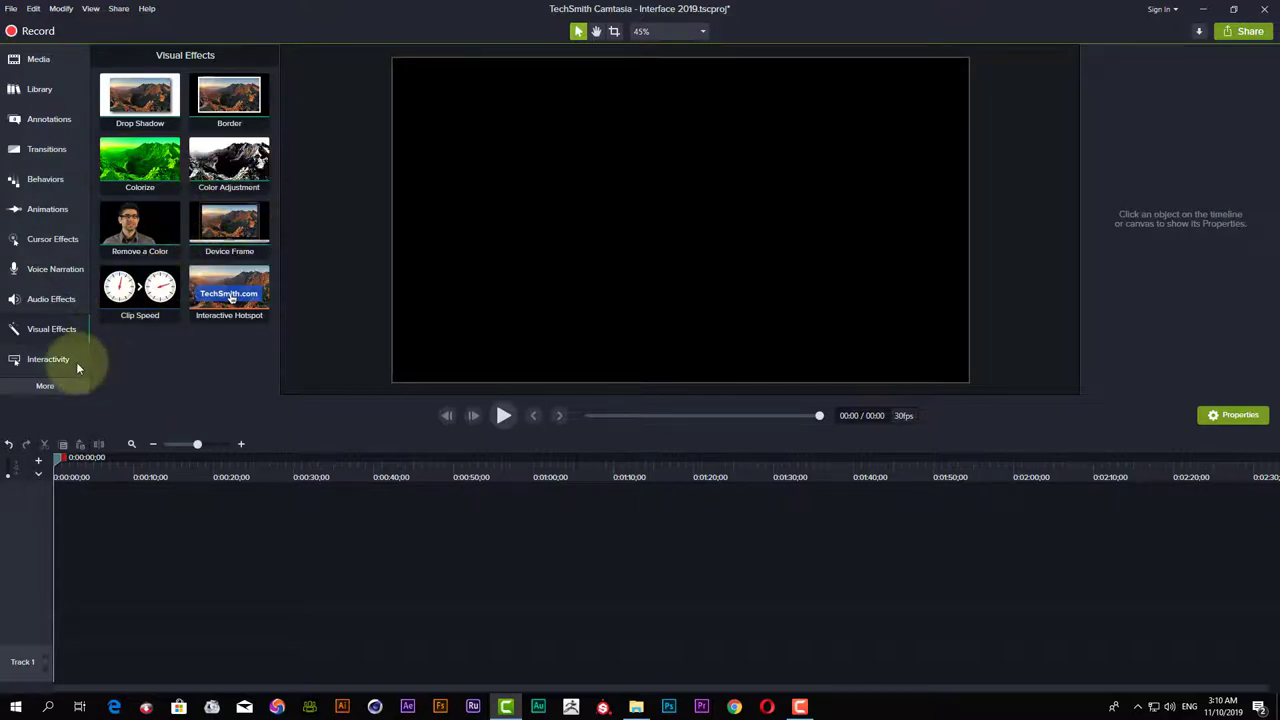
pyautogui.click(46, 385)
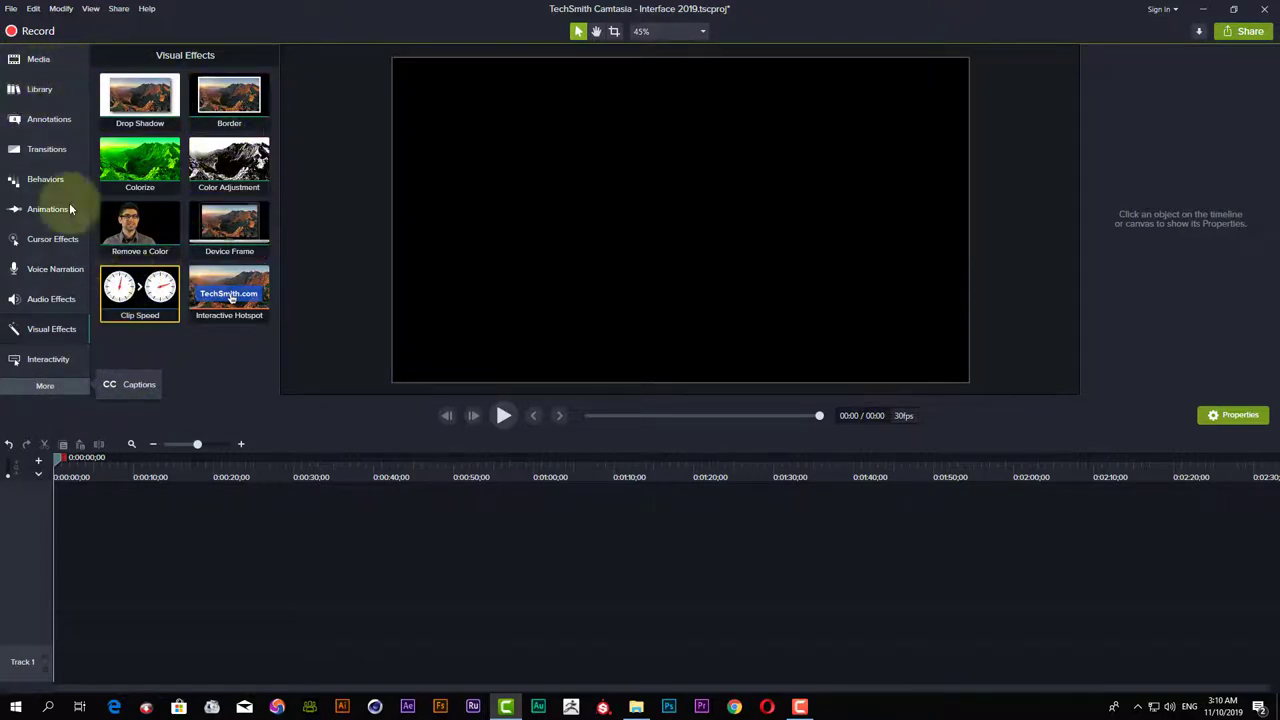
# View the media files available for import into the media bin and close the file browser without importing any.
pyautogui.click(53, 60)
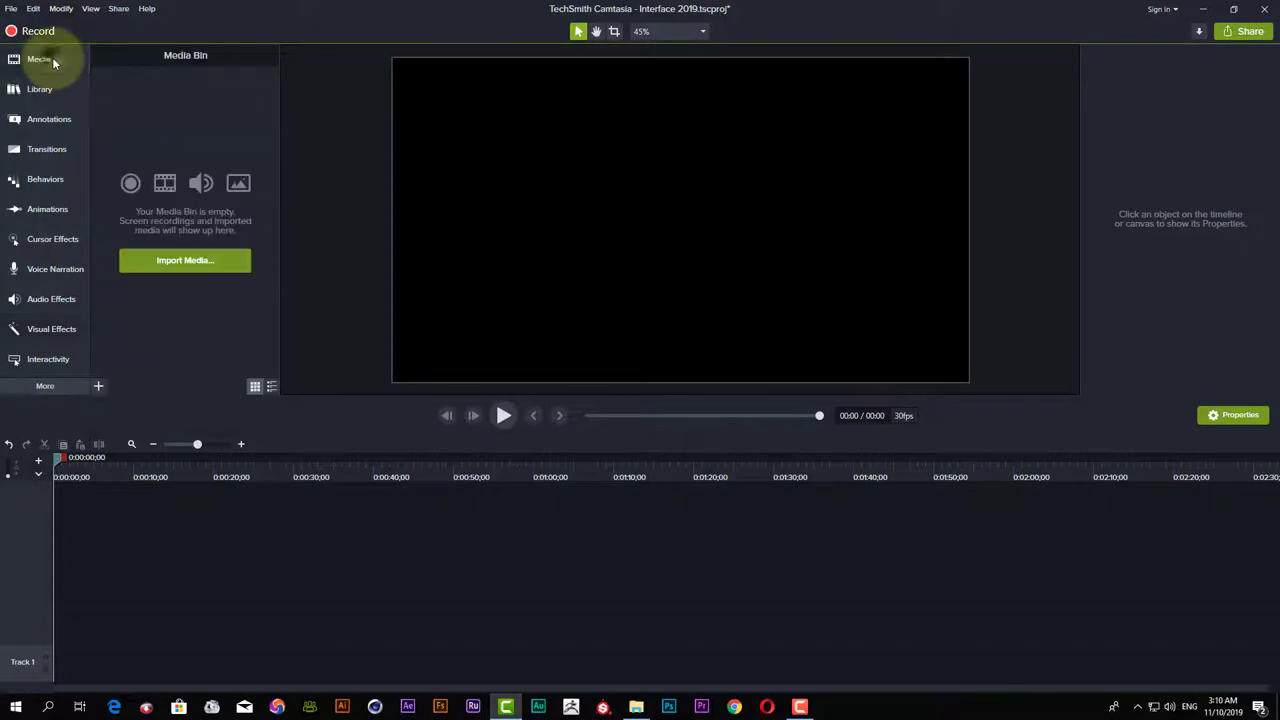
pyautogui.click(178, 266)
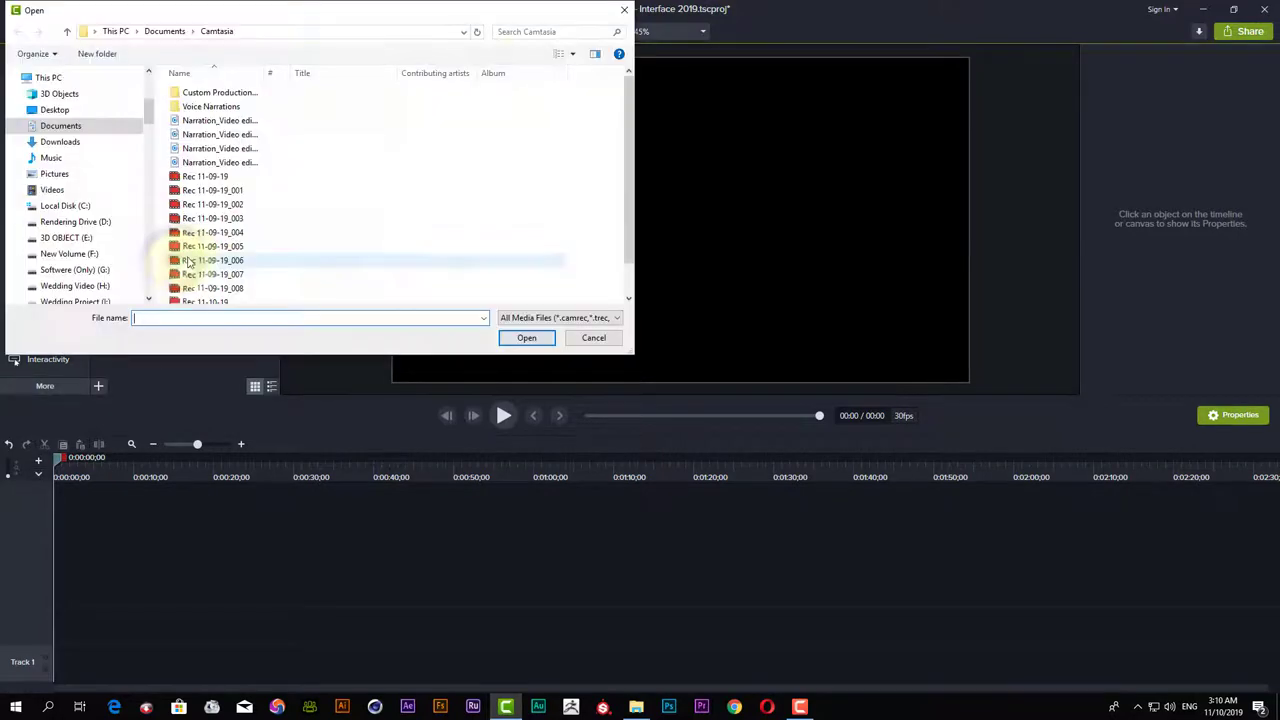
pyautogui.click(623, 12)
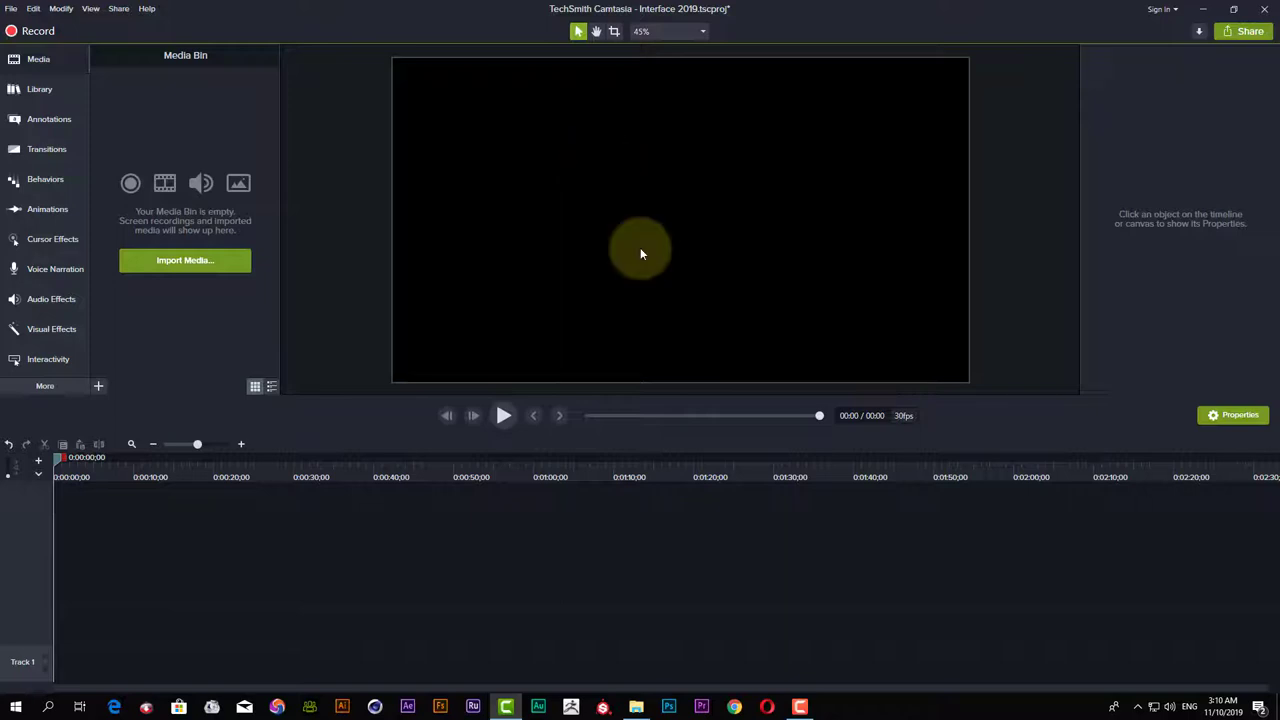
# Move the playhead to about 57 seconds on the empty timeline.
pyautogui.click(510, 470)
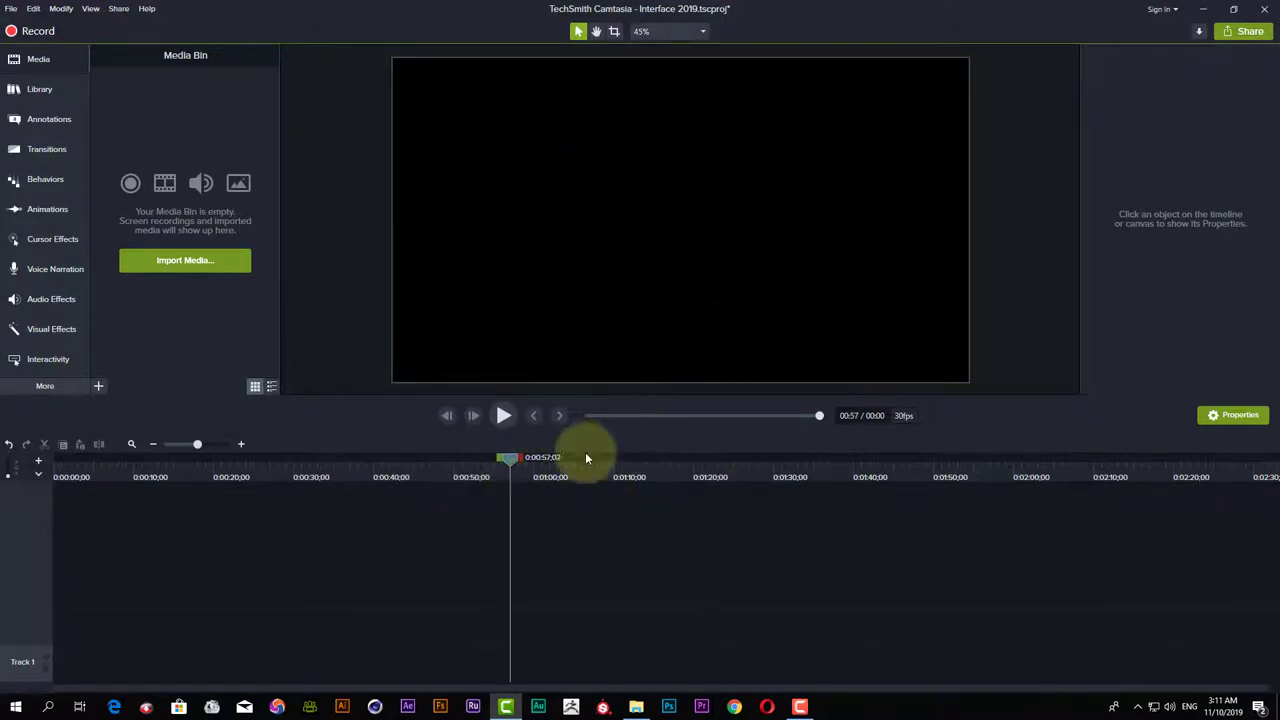
# Move the playhead to about 53 seconds, then try the canvas zoom at 25% and return it to Fit.
pyautogui.moveTo(508, 457); pyautogui.dragTo(484, 494)
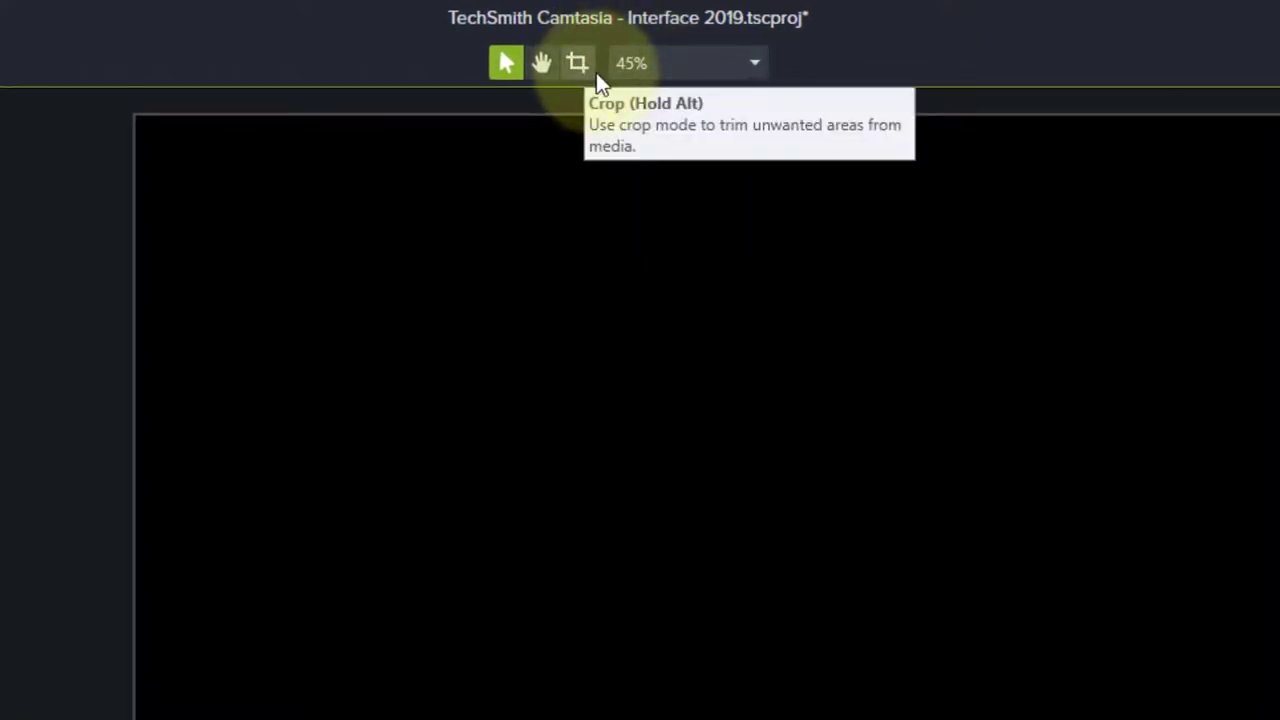
pyautogui.click(672, 64)
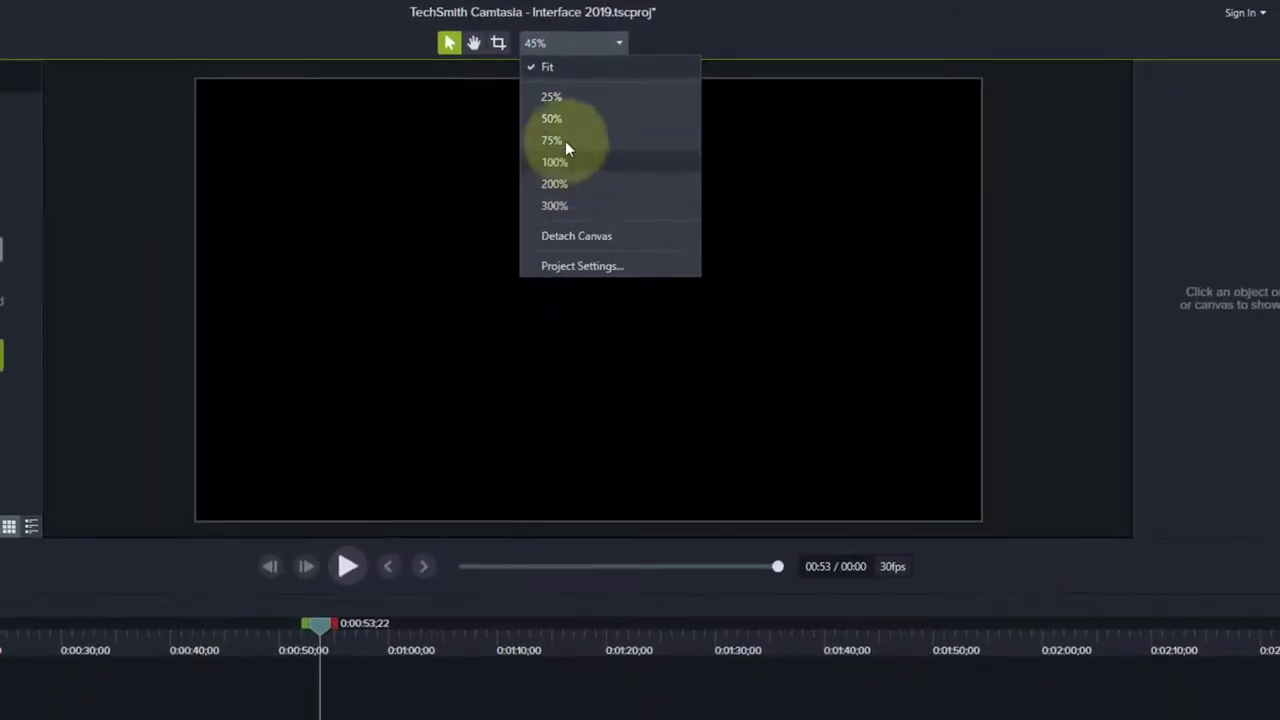
pyautogui.click(563, 100)
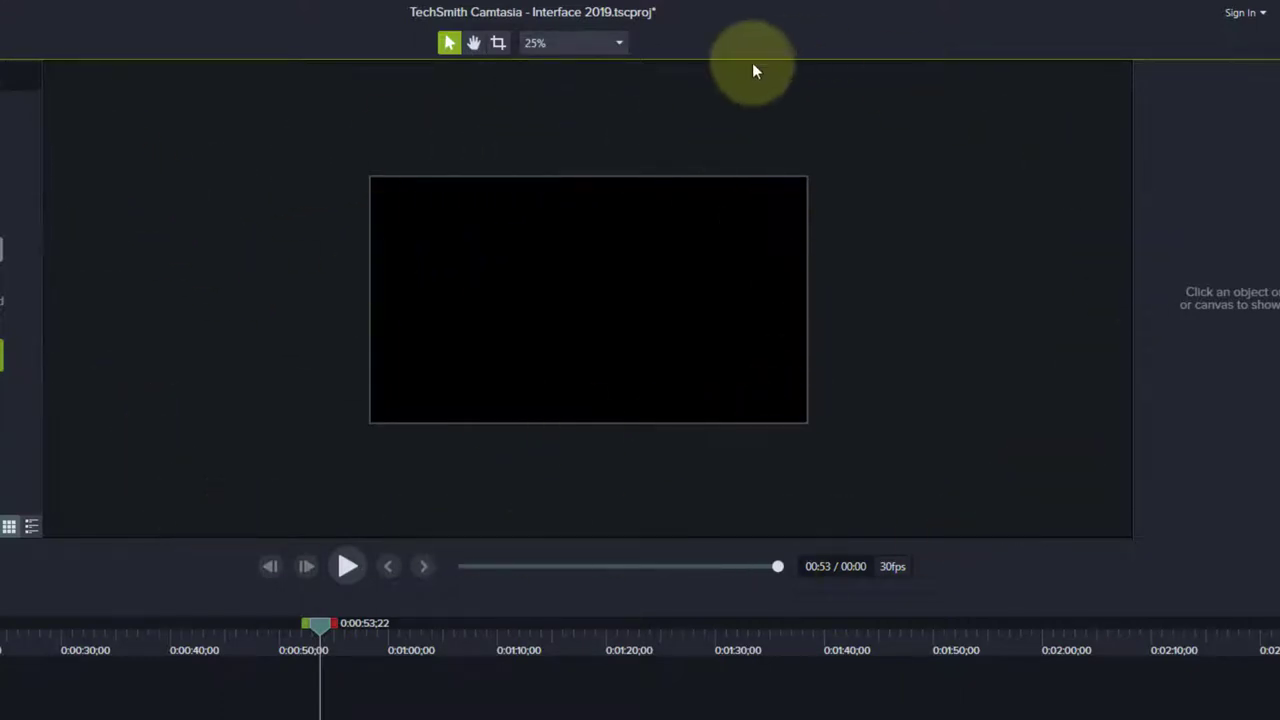
pyautogui.click(586, 44)
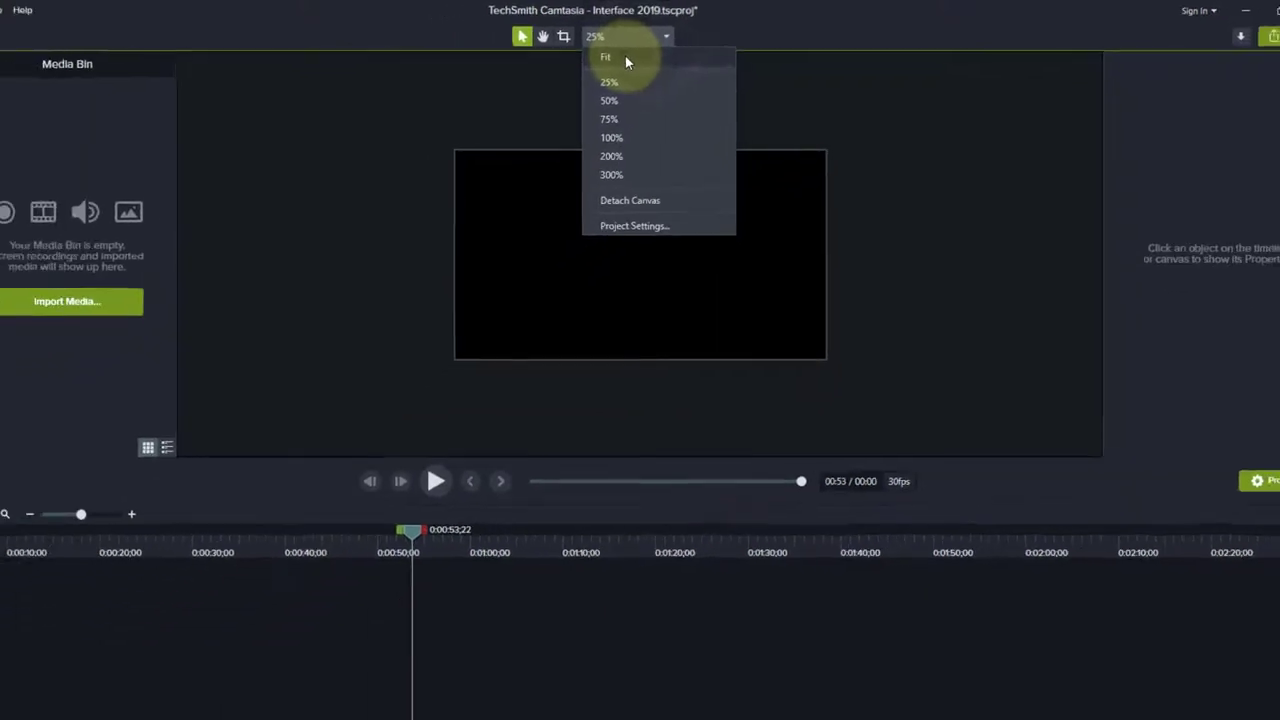
pyautogui.click(572, 67)
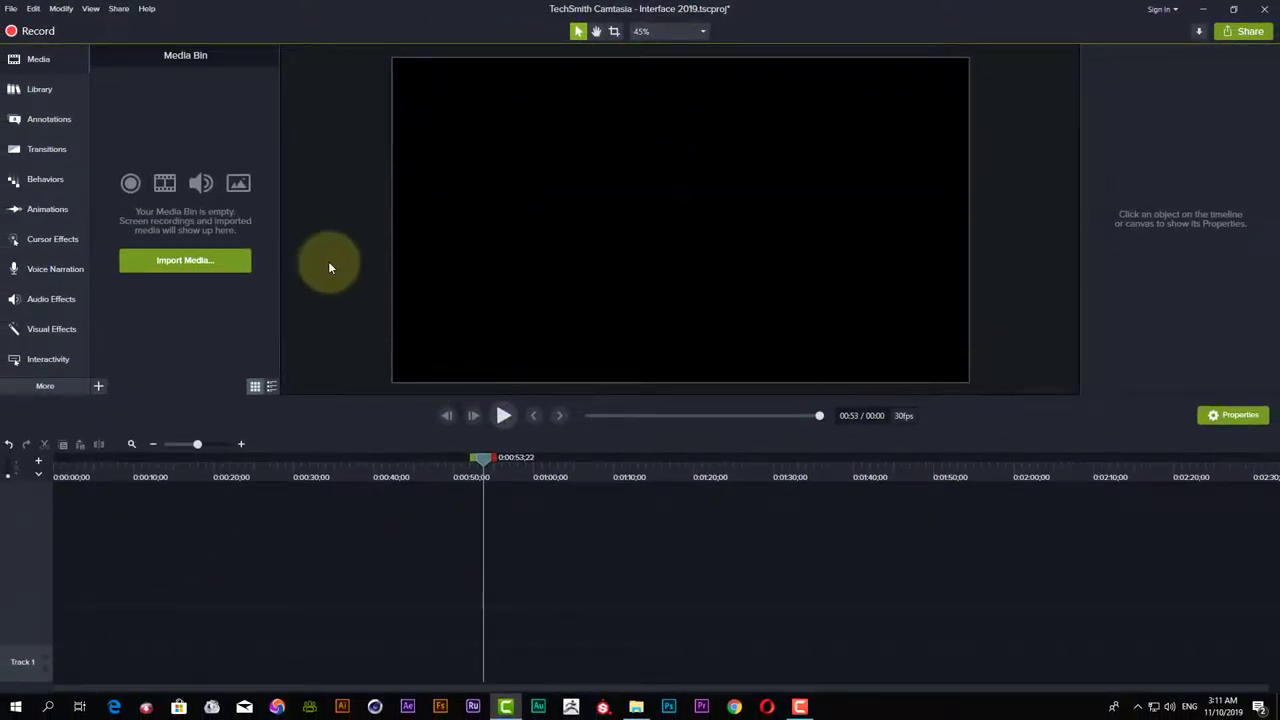
# Import the ASIS3040 video into the media bin and place it at the start of Track 2, keeping the project at 30 FPS.
pyautogui.click(195, 265)
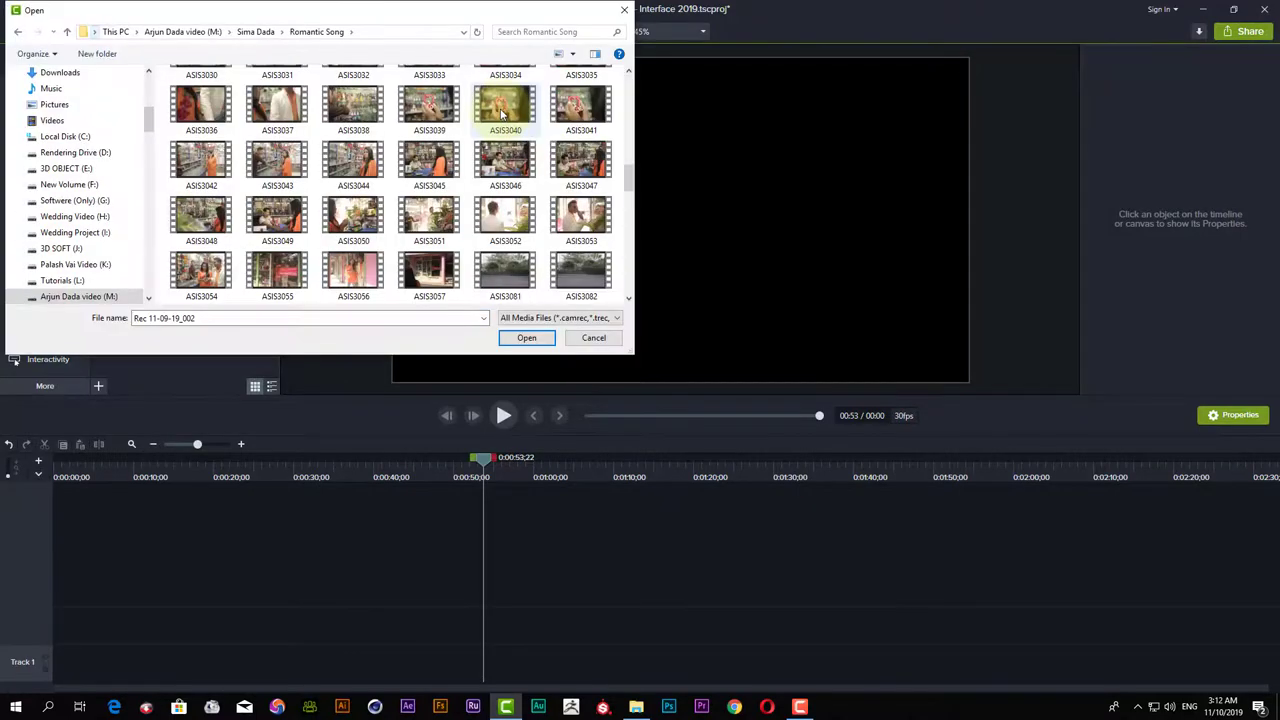
pyautogui.click(526, 337)
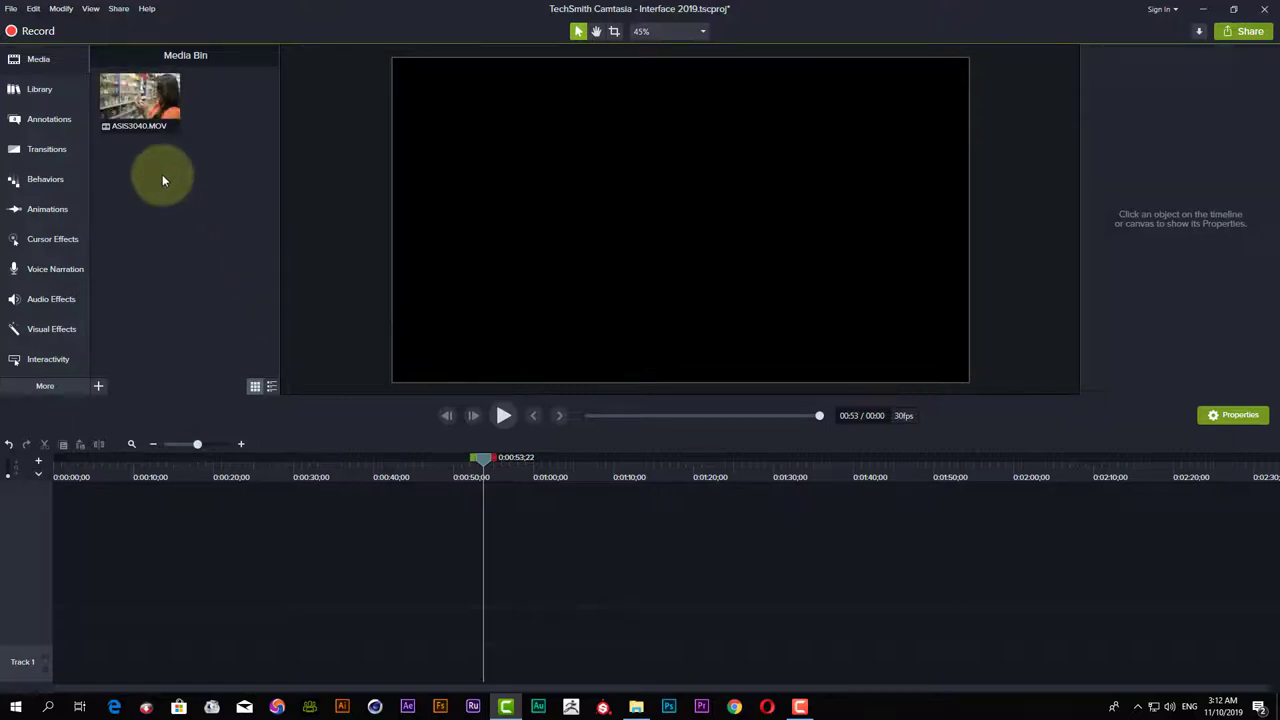
pyautogui.moveTo(143, 109); pyautogui.dragTo(34, 540)
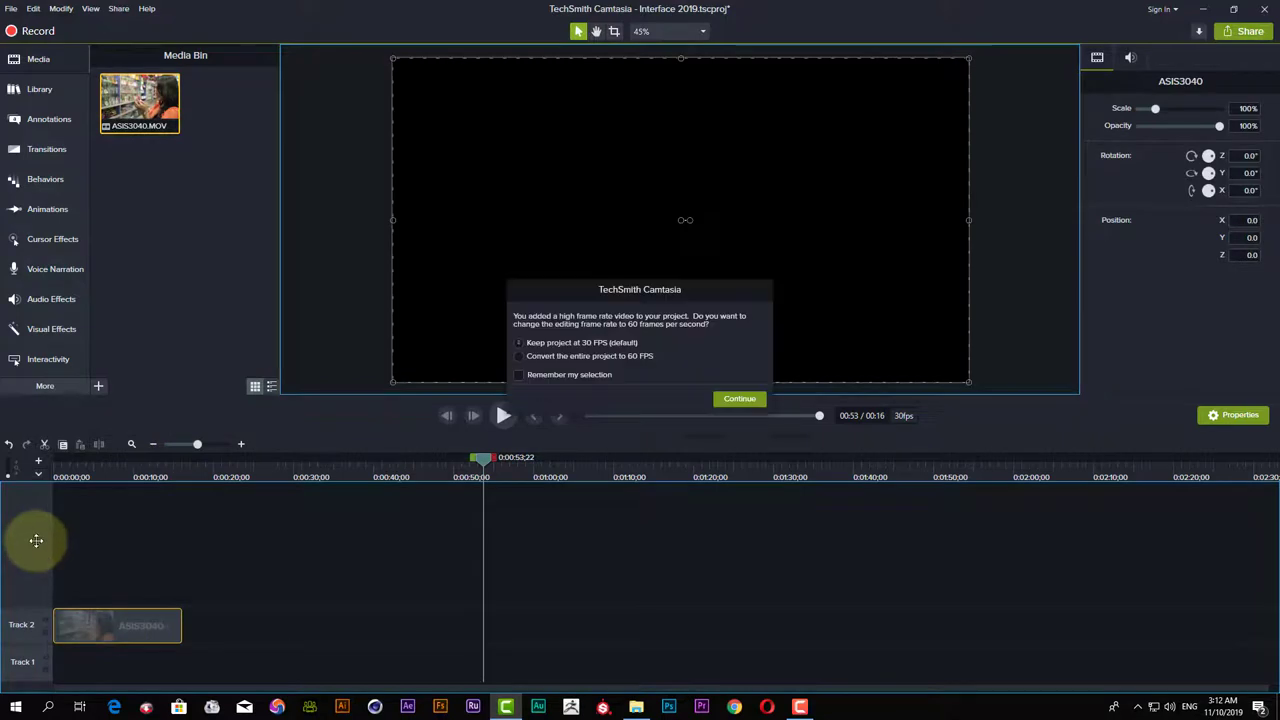
pyautogui.click(740, 398)
# Show the clip's frame at about 3 seconds at 25% and 100% canvas zoom, ending on Fit.
pyautogui.click(80, 472)
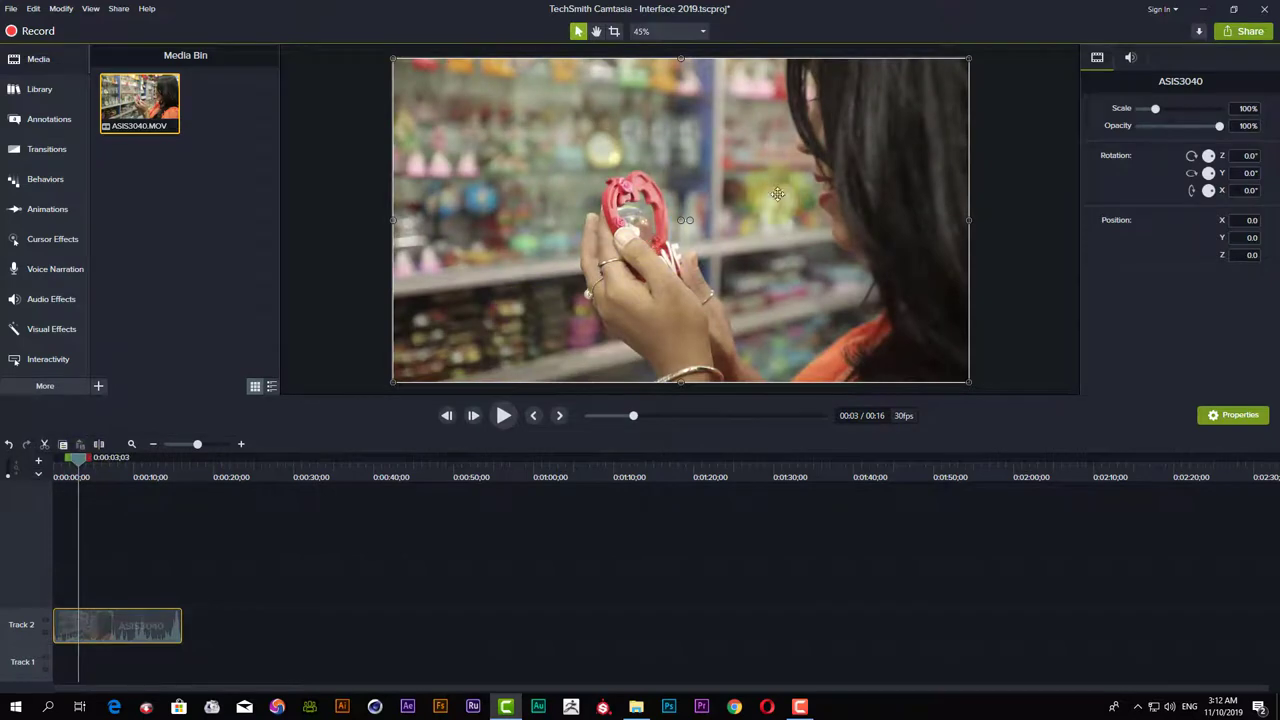
pyautogui.click(680, 31)
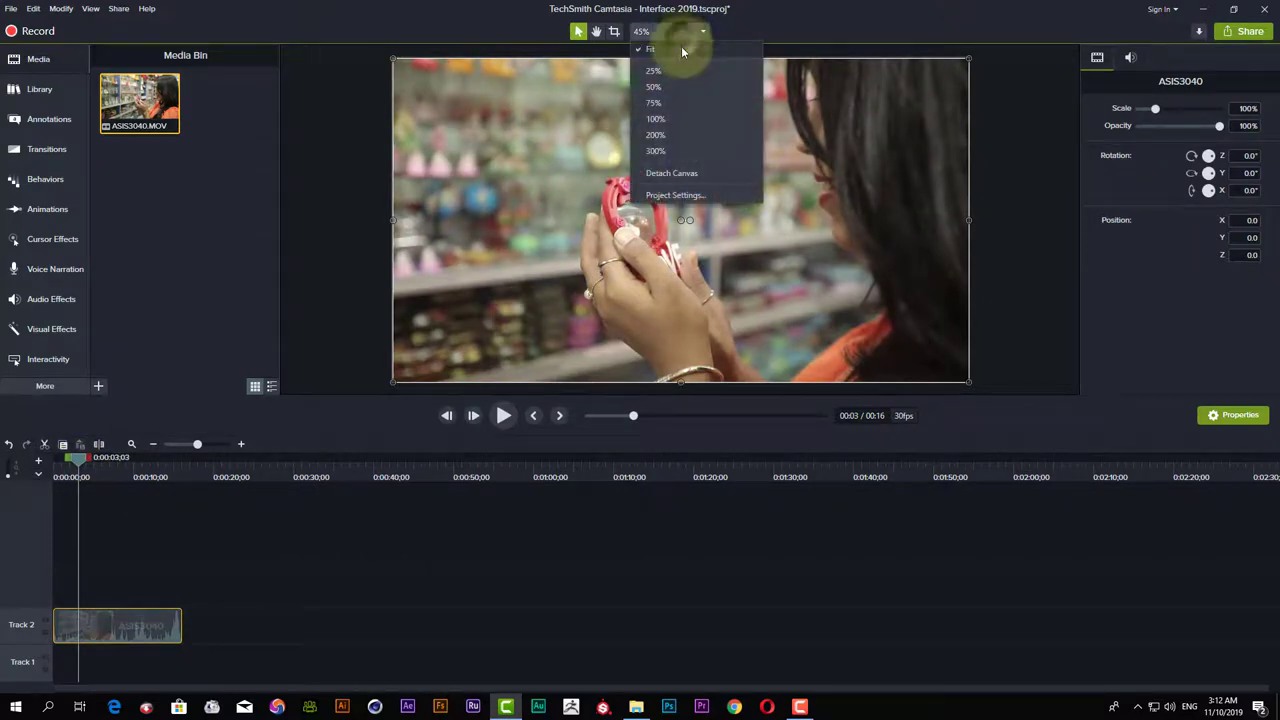
pyautogui.click(672, 72)
pyautogui.click(668, 31)
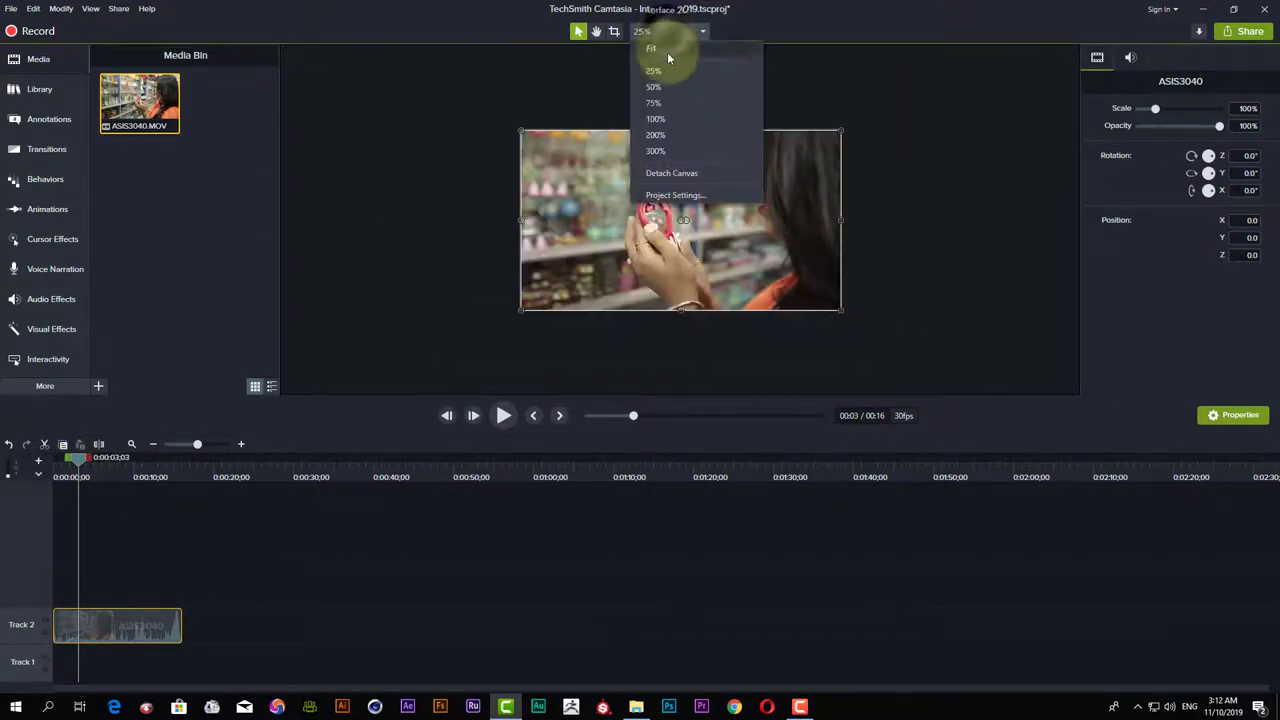
pyautogui.click(652, 50)
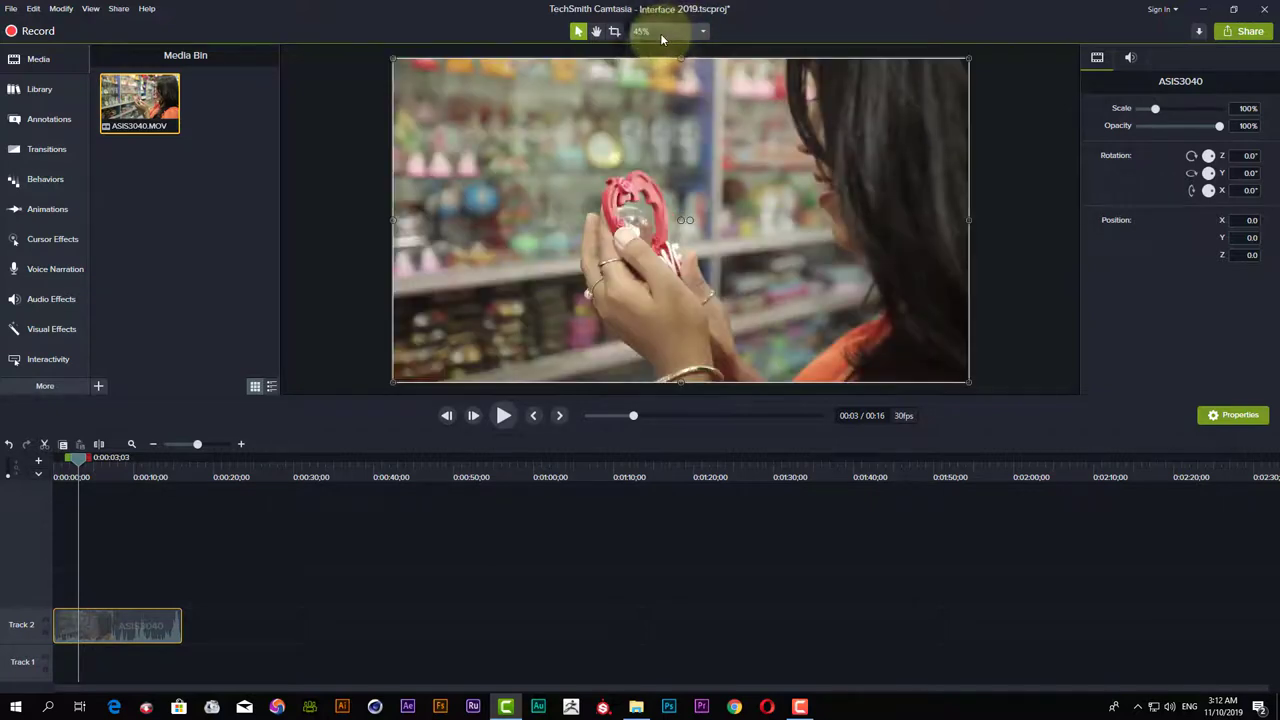
pyautogui.click(672, 31)
pyautogui.click(656, 119)
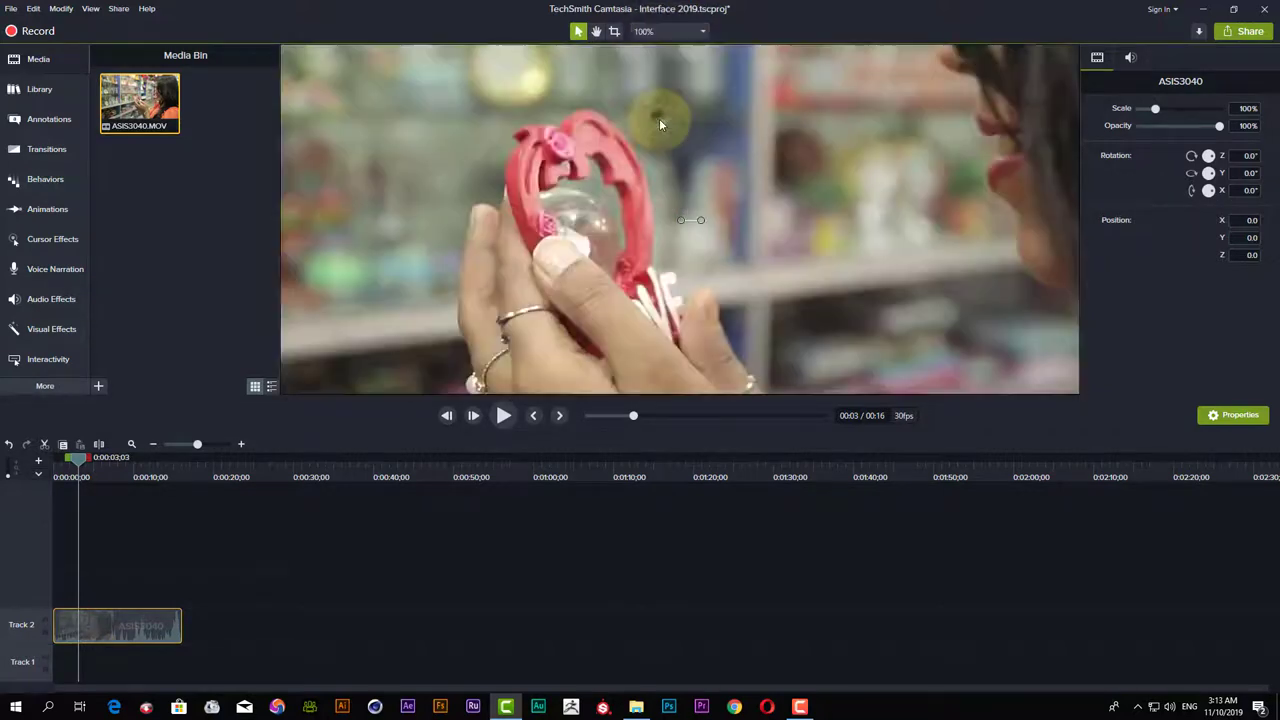
pyautogui.click(670, 37)
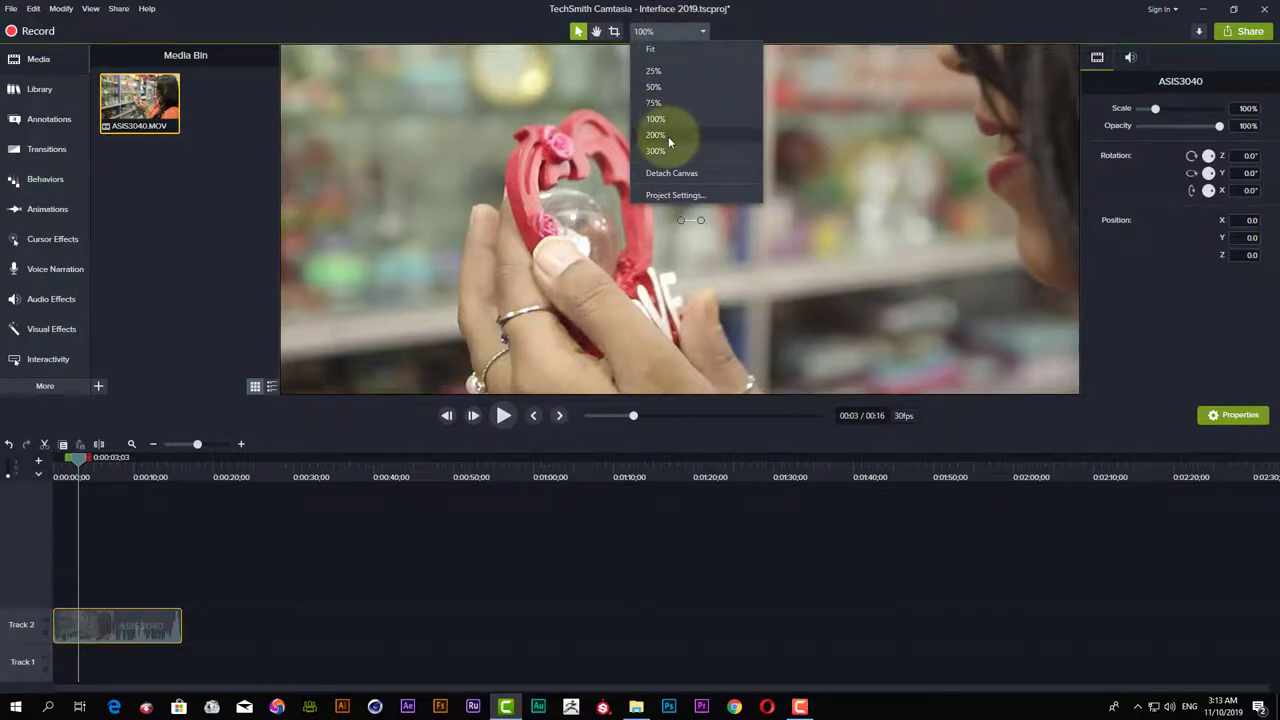
pyautogui.click(655, 50)
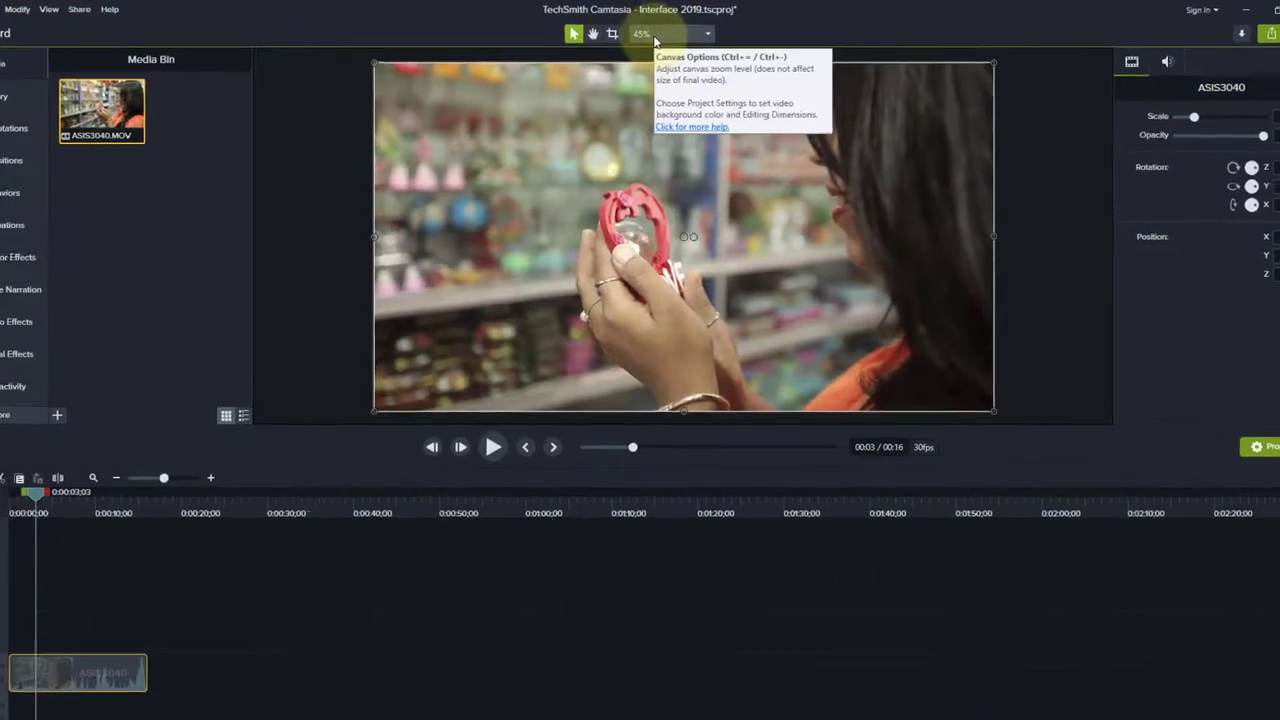
# Review the project settings, including the canvas dimension presets, color and frame rate, and close them without applying changes.
pyautogui.click(653, 33)
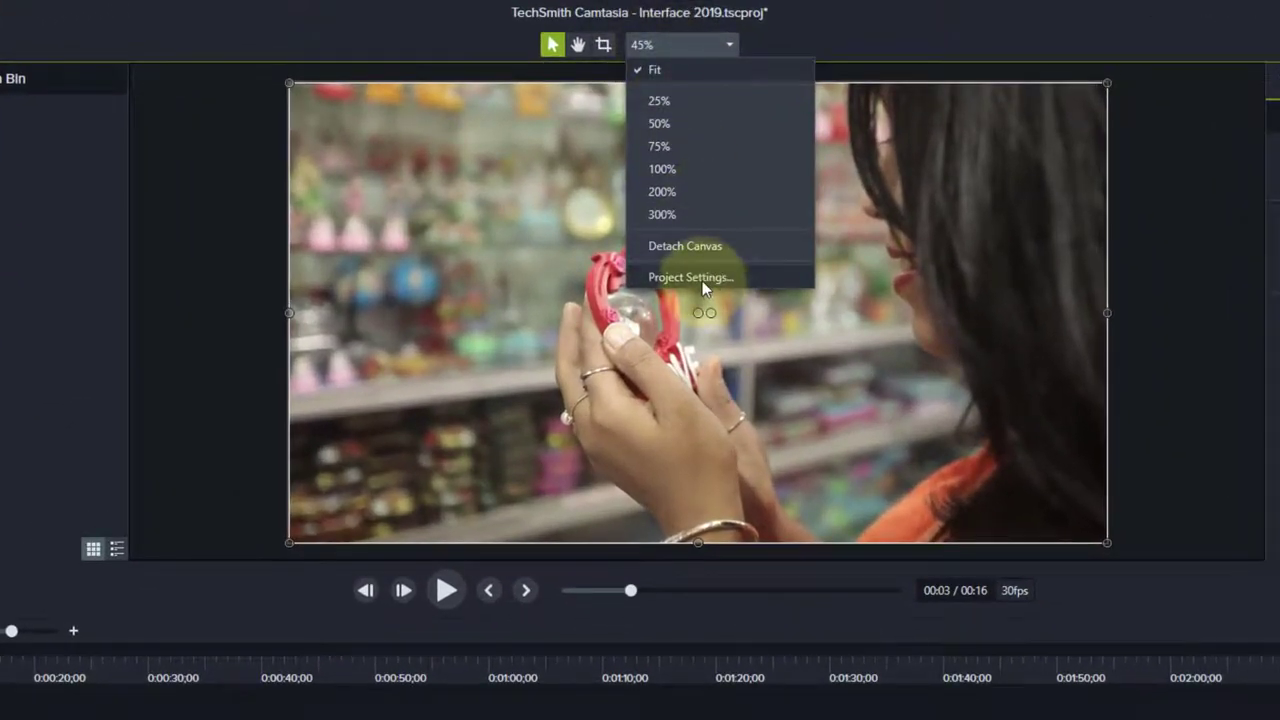
pyautogui.click(684, 278)
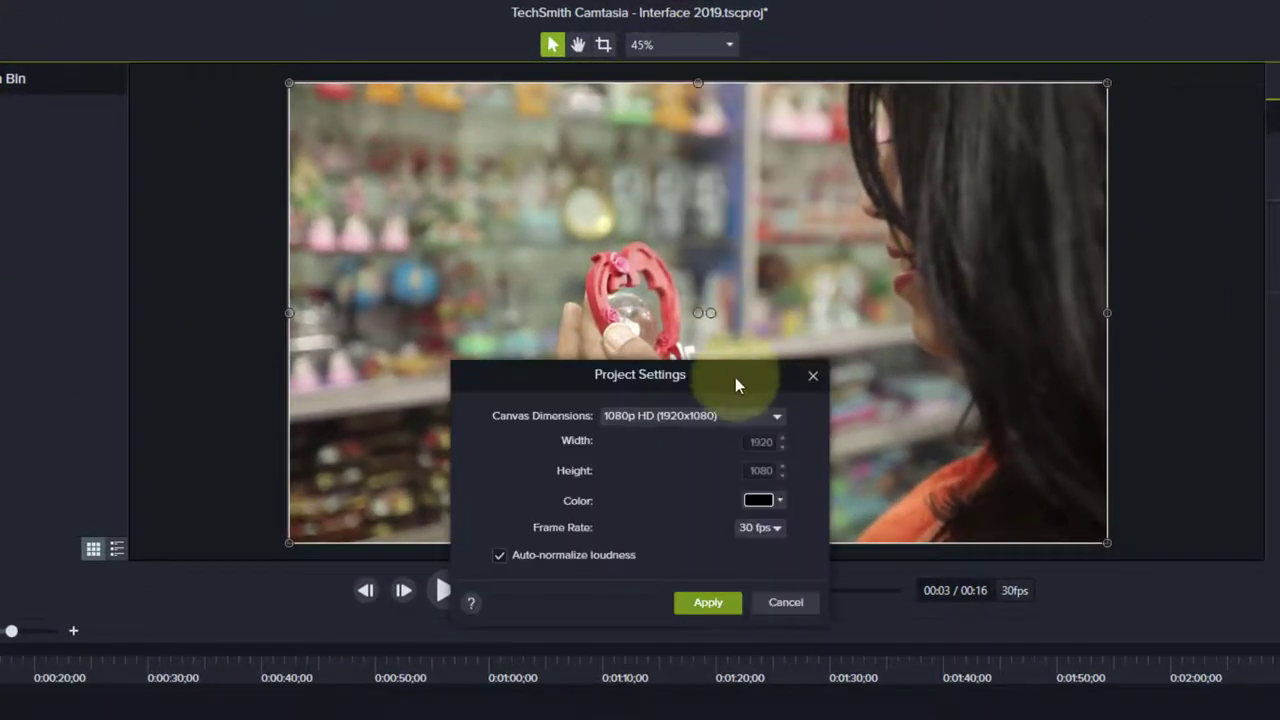
pyautogui.click(692, 415)
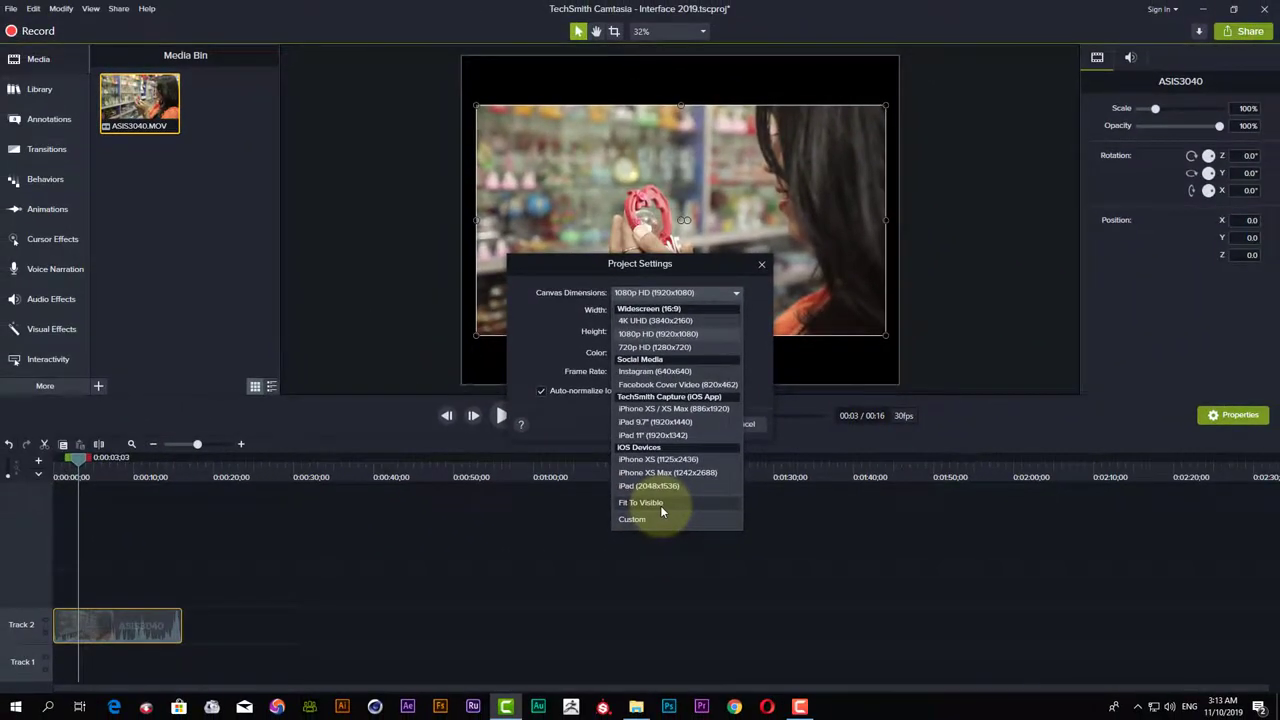
pyautogui.click(657, 286)
pyautogui.click(760, 267)
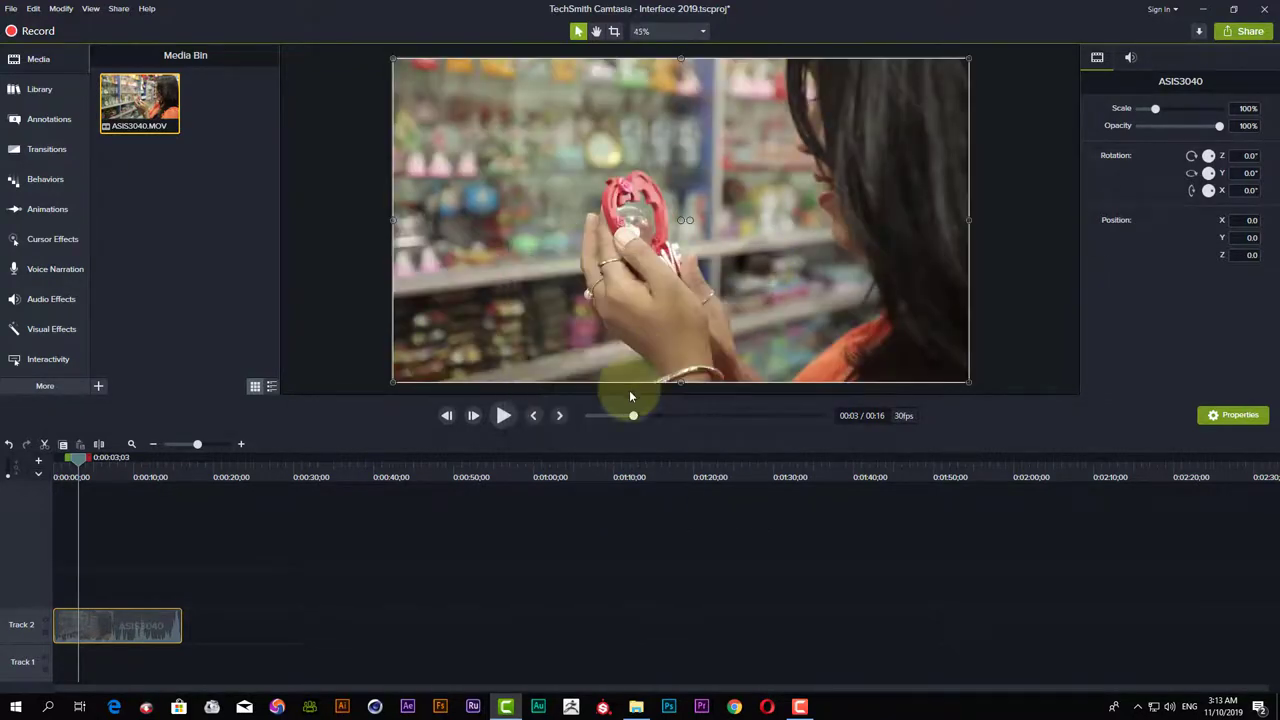
pyautogui.click(677, 39)
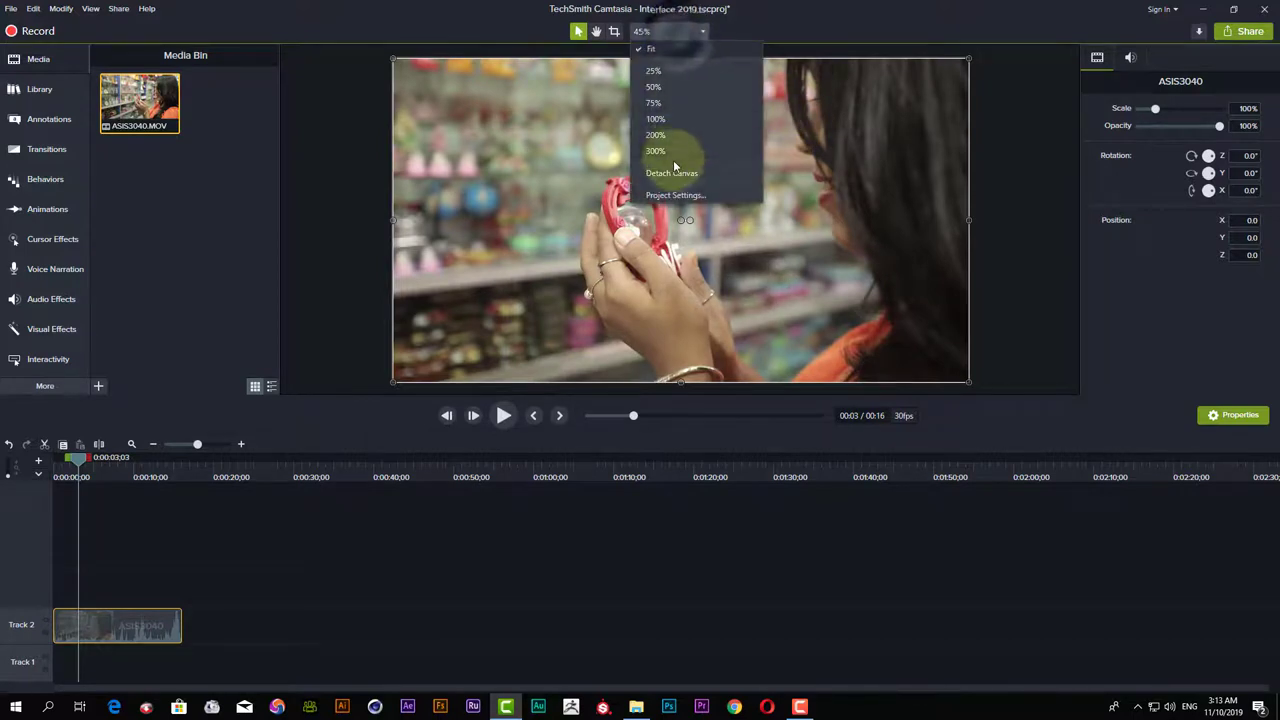
pyautogui.click(672, 195)
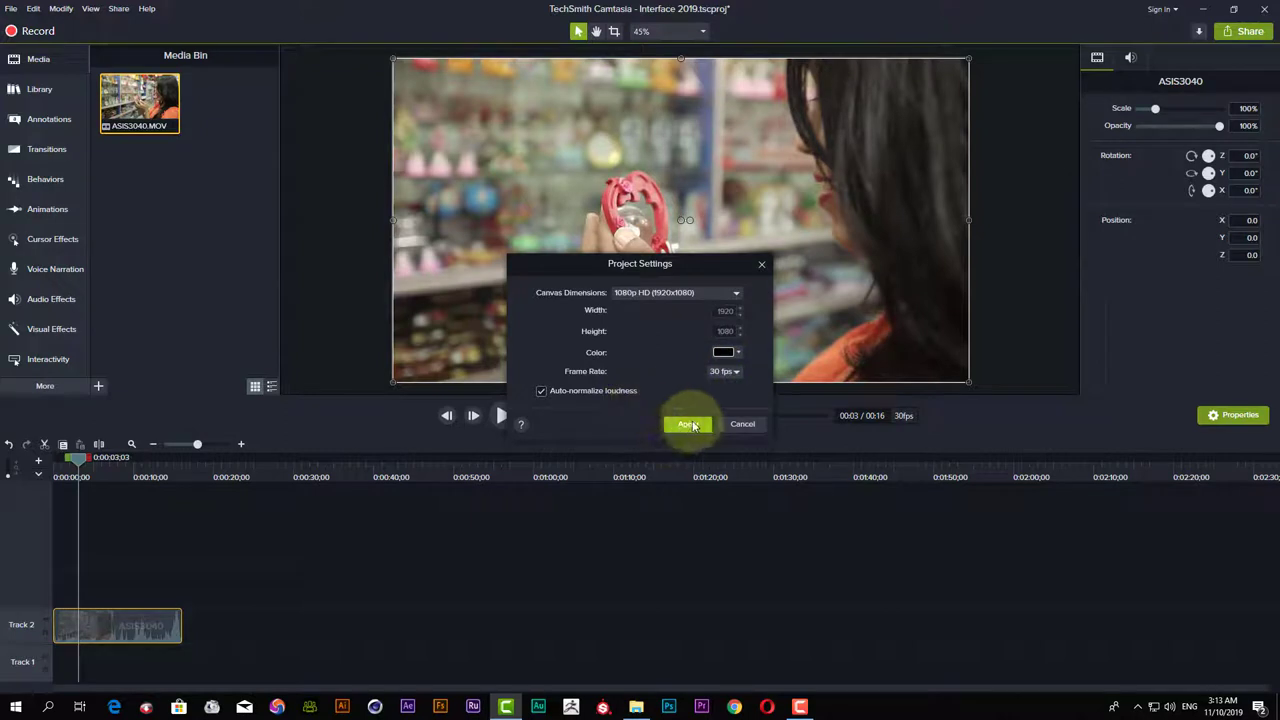
pyautogui.click(761, 267)
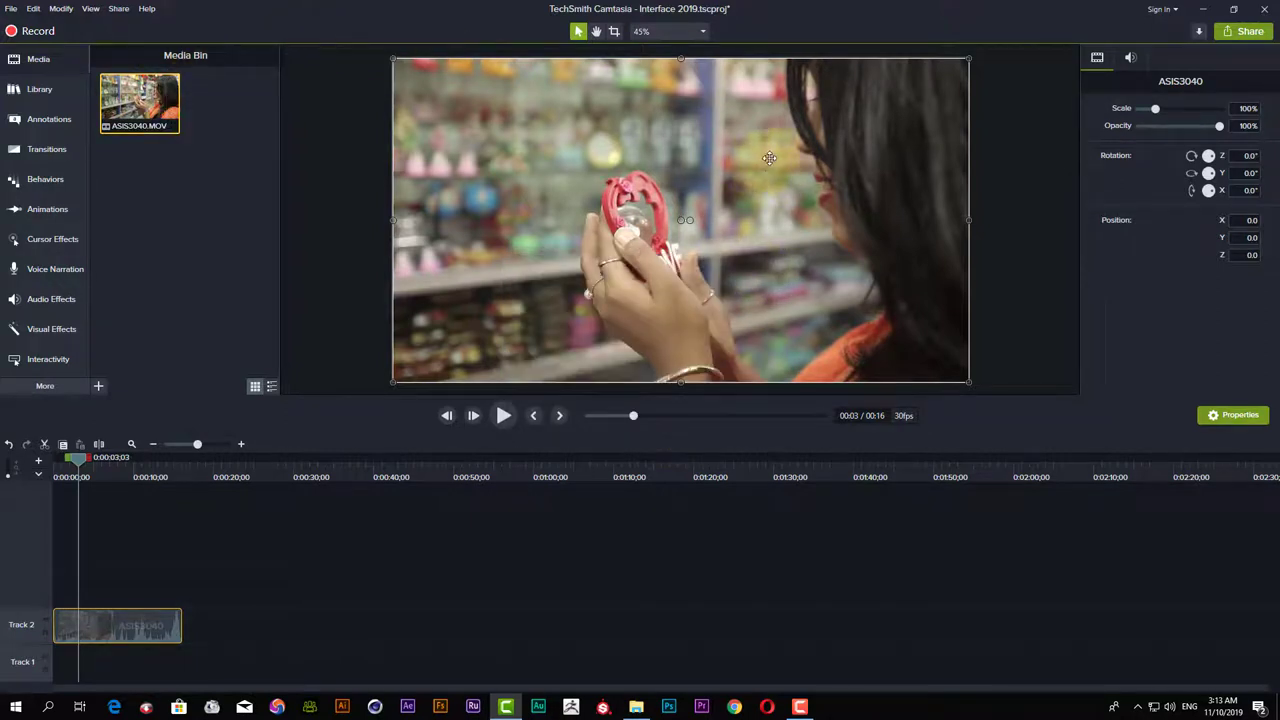
# Select the clip on the canvas, then hide its properties and show them again.
pyautogui.click(905, 230)
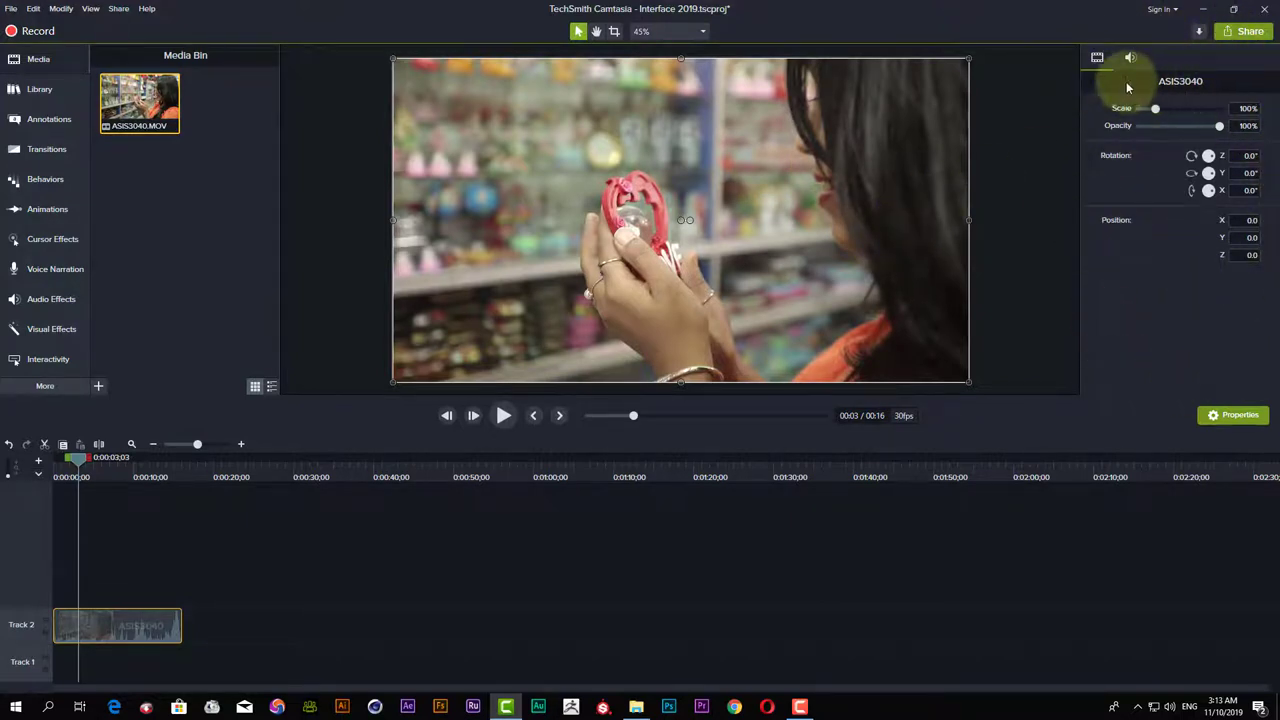
pyautogui.click(1235, 421)
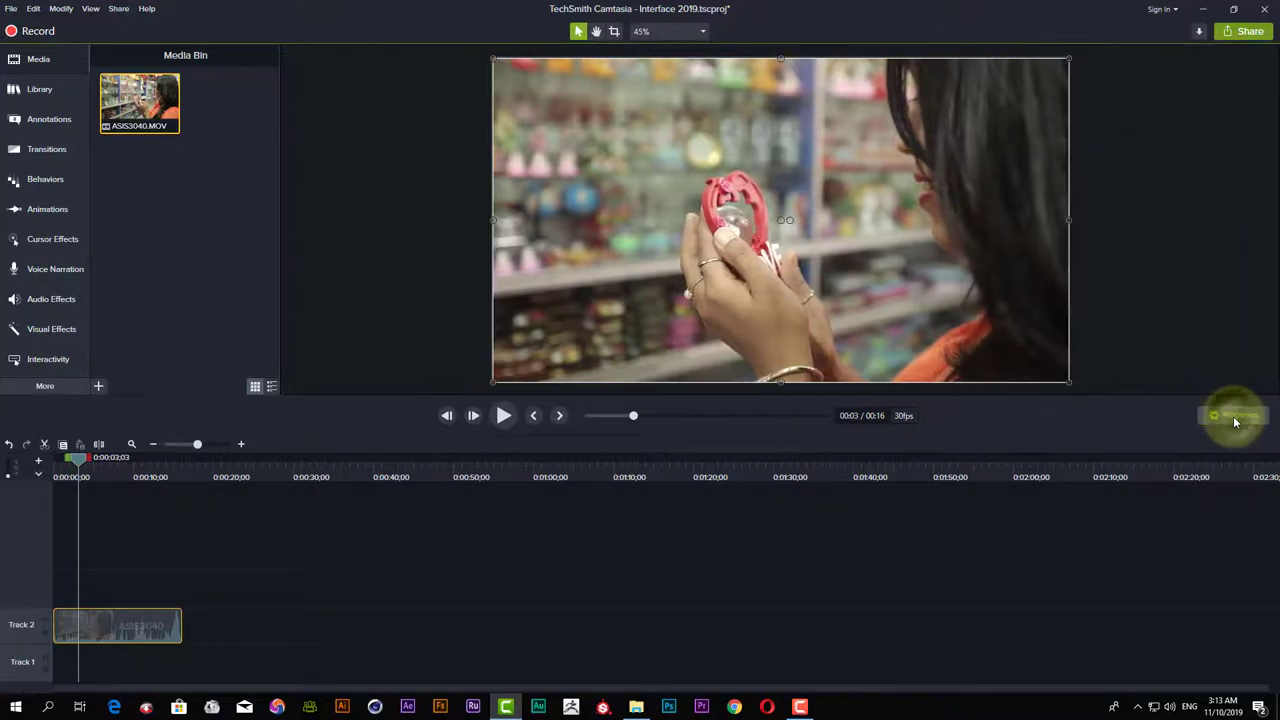
pyautogui.click(1235, 421)
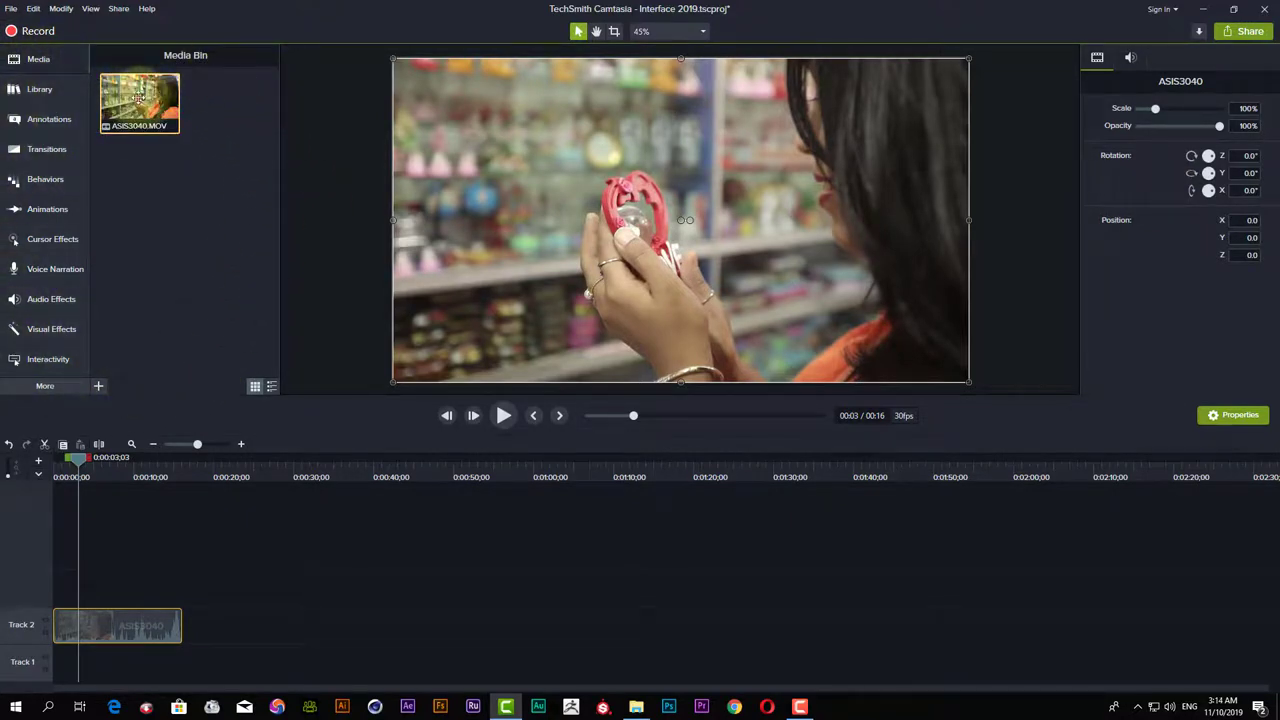
# Look through the media bin, the Camtasia 2019 library folders and the available transitions.
pyautogui.click(40, 60)
pyautogui.click(40, 88)
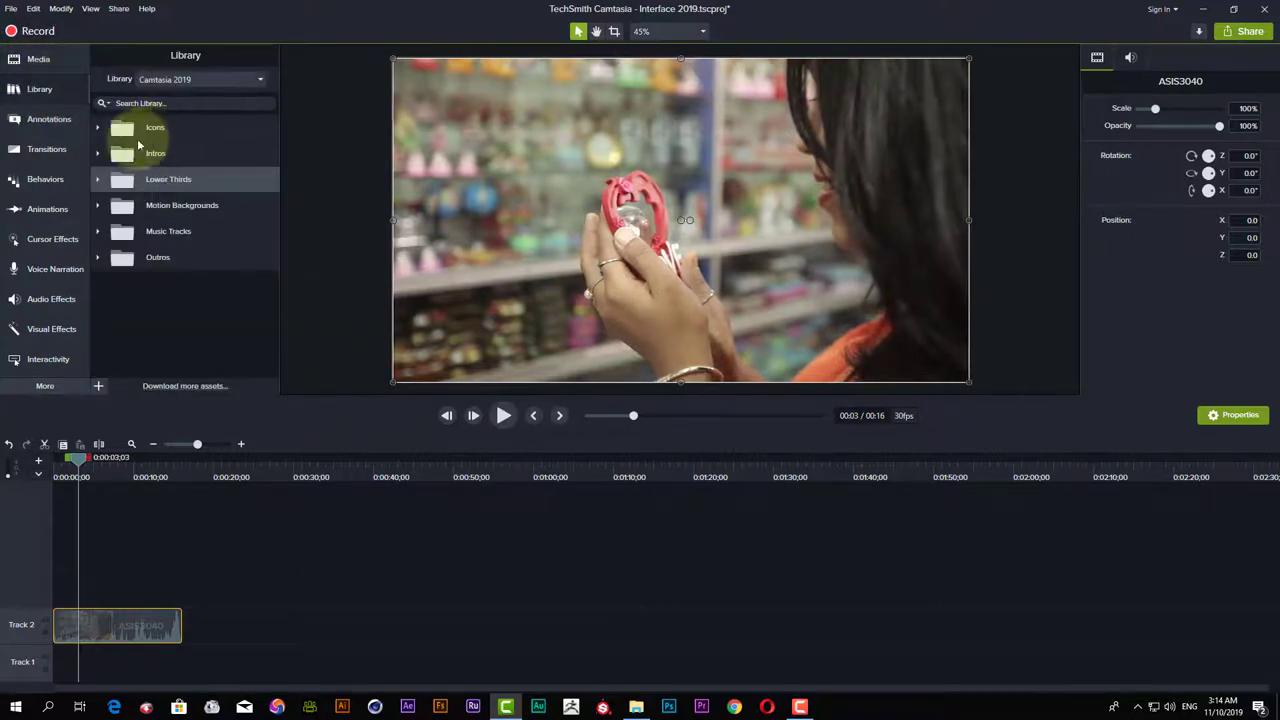
pyautogui.click(42, 149)
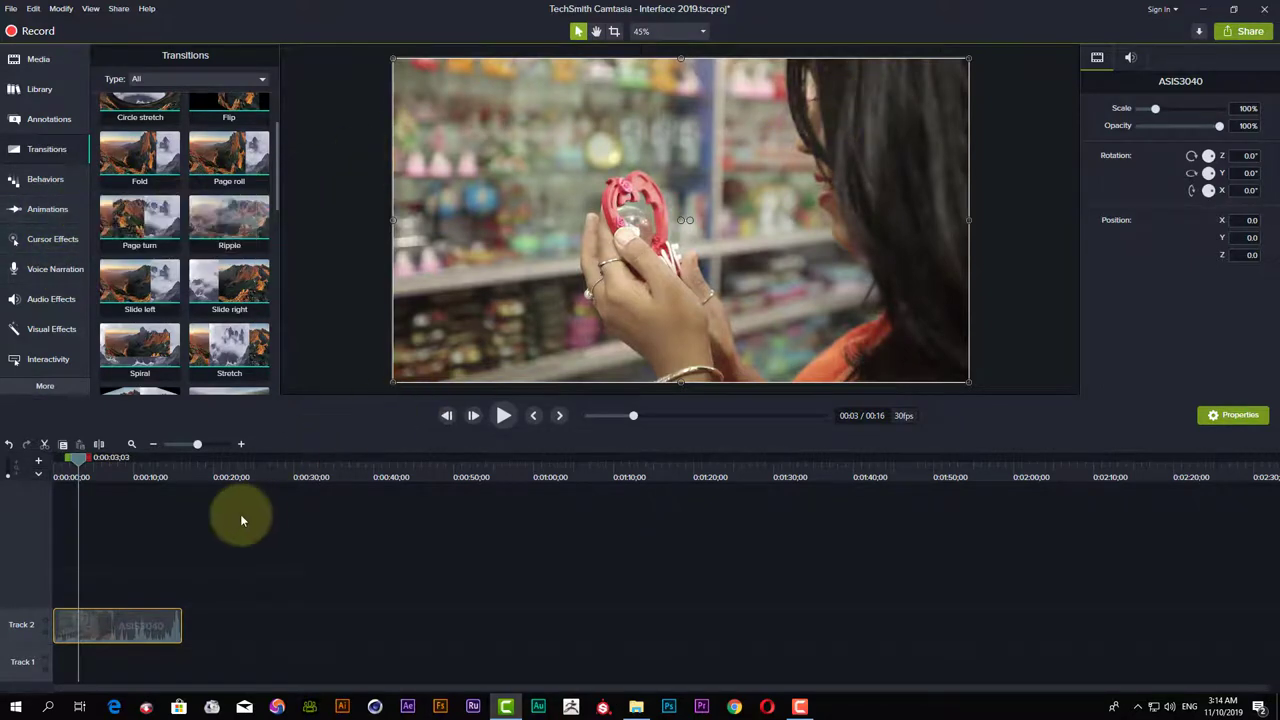
# Select the ASIS3040 clip on the timeline and toggle its properties off and on twice.
pyautogui.click(229, 541)
pyautogui.click(156, 632)
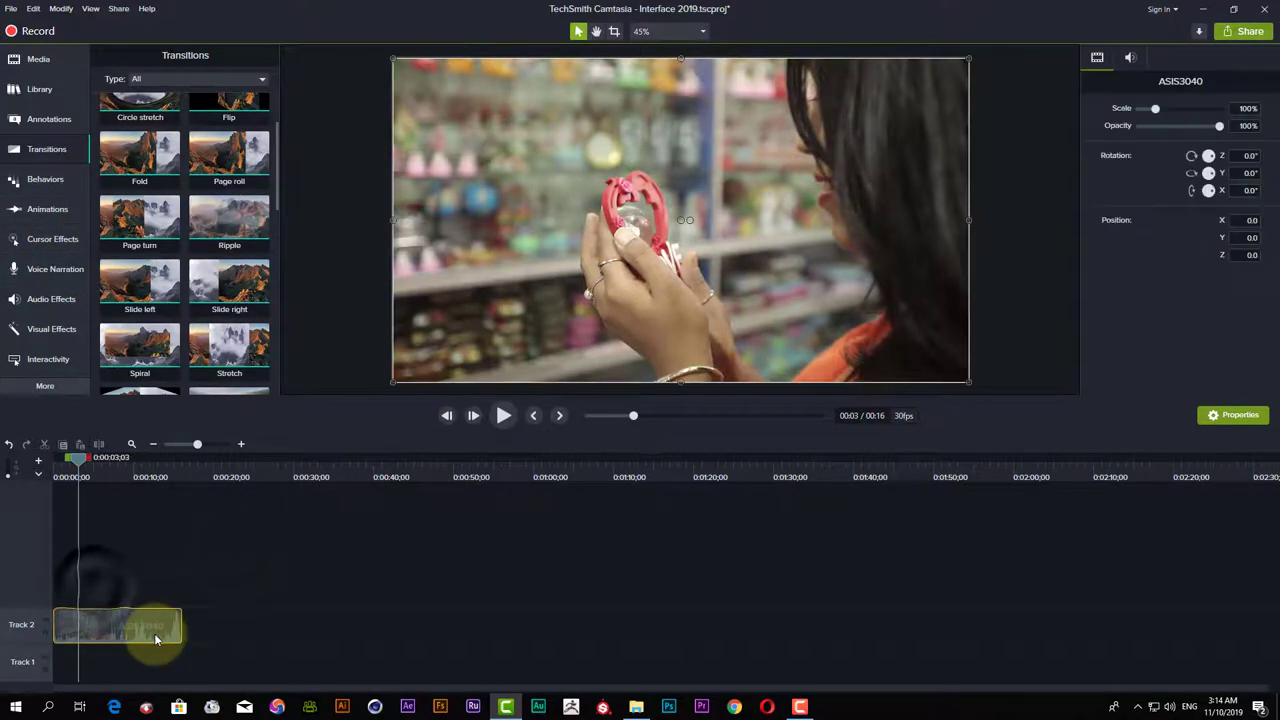
pyautogui.click(127, 634)
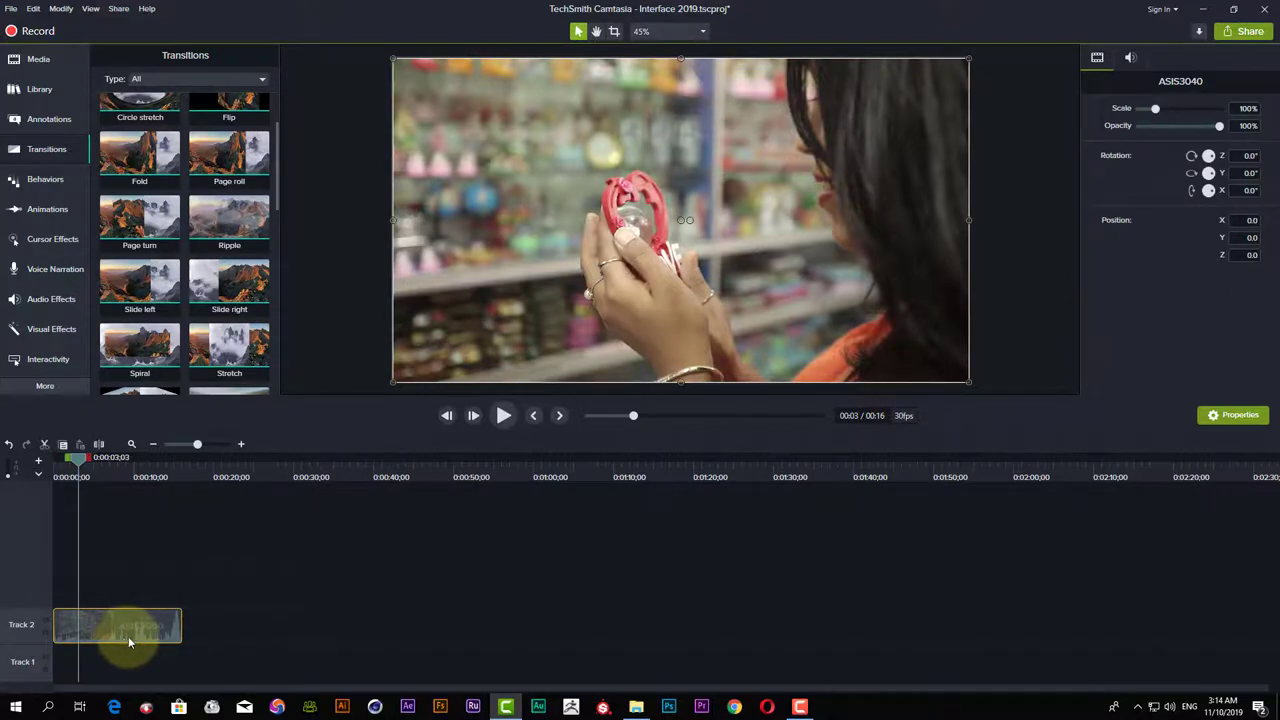
pyautogui.click(1234, 415)
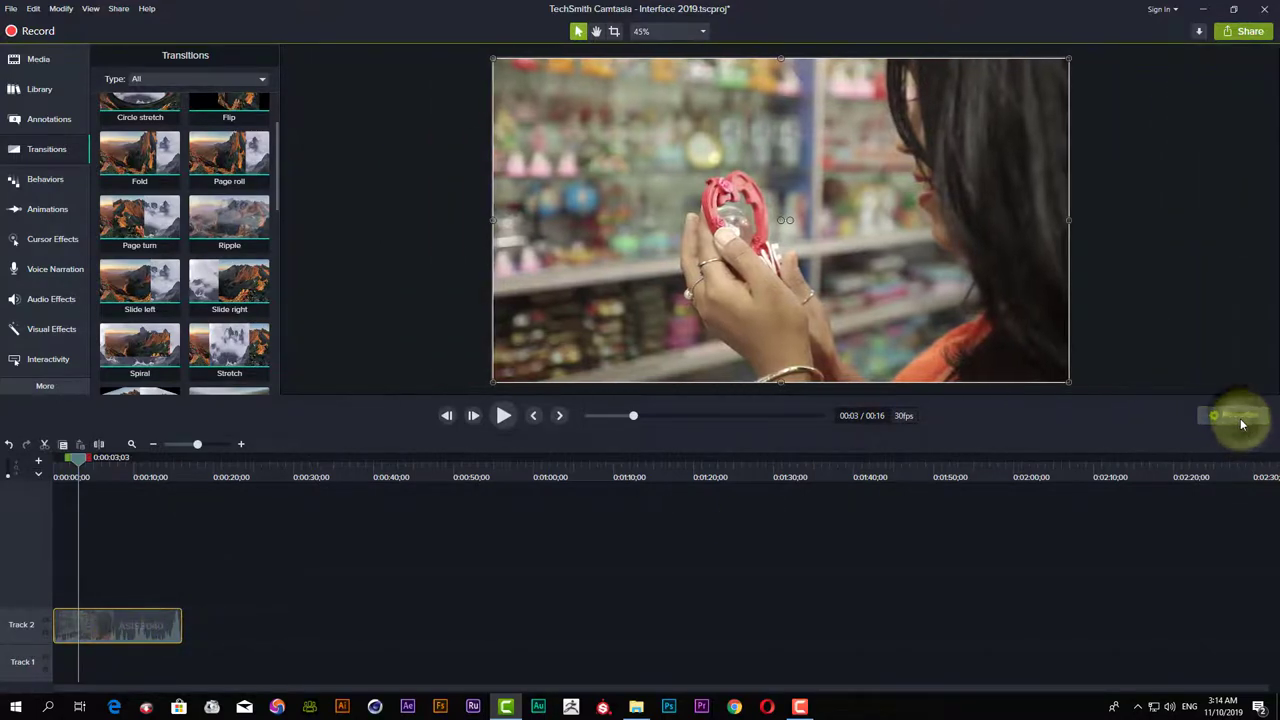
pyautogui.click(1234, 419)
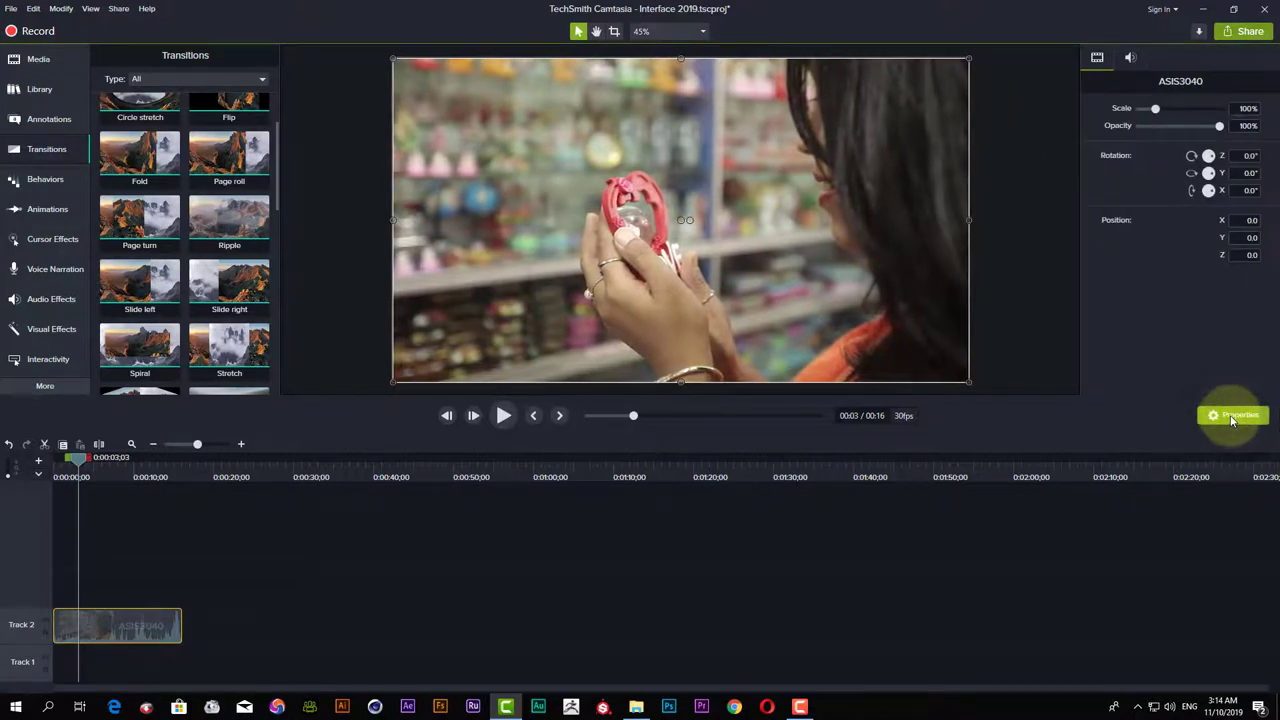
pyautogui.click(1232, 418)
pyautogui.click(1240, 422)
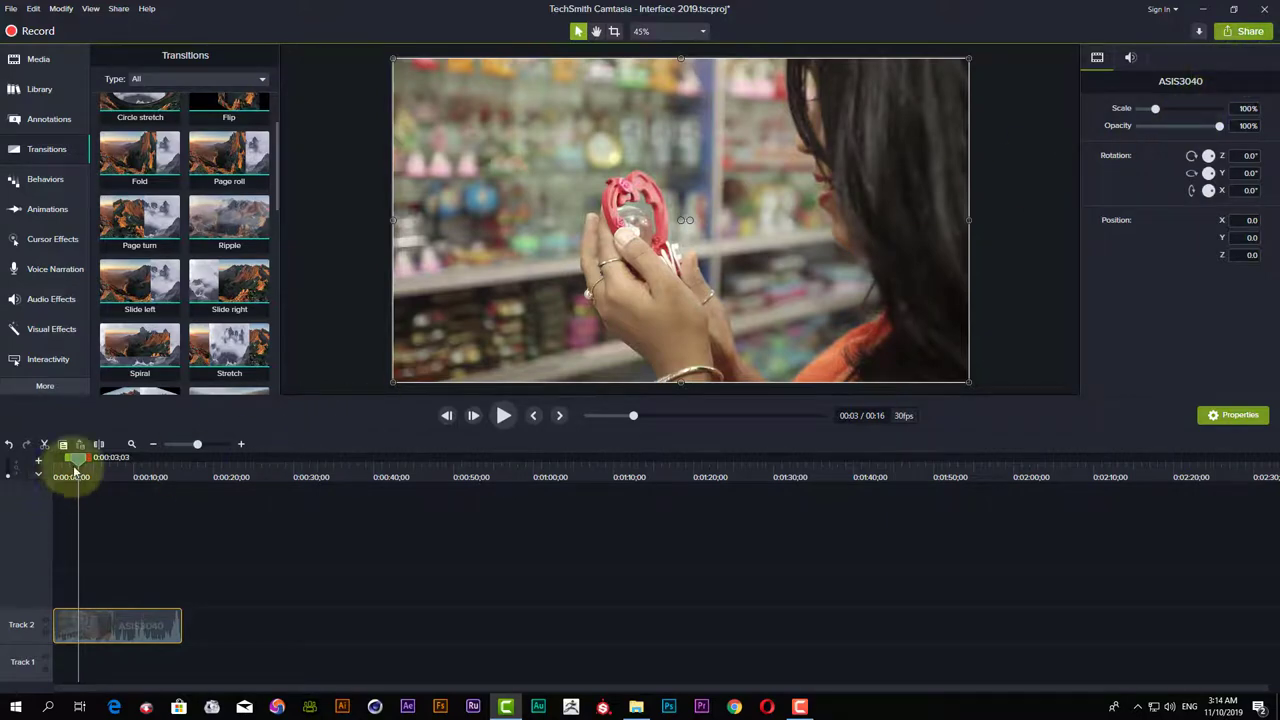
# Return the playhead to the start of the timeline and import ASIS3029.MOV from the Romantic Song folder into the media bin.
pyautogui.moveTo(67, 463); pyautogui.dragTo(45, 458)
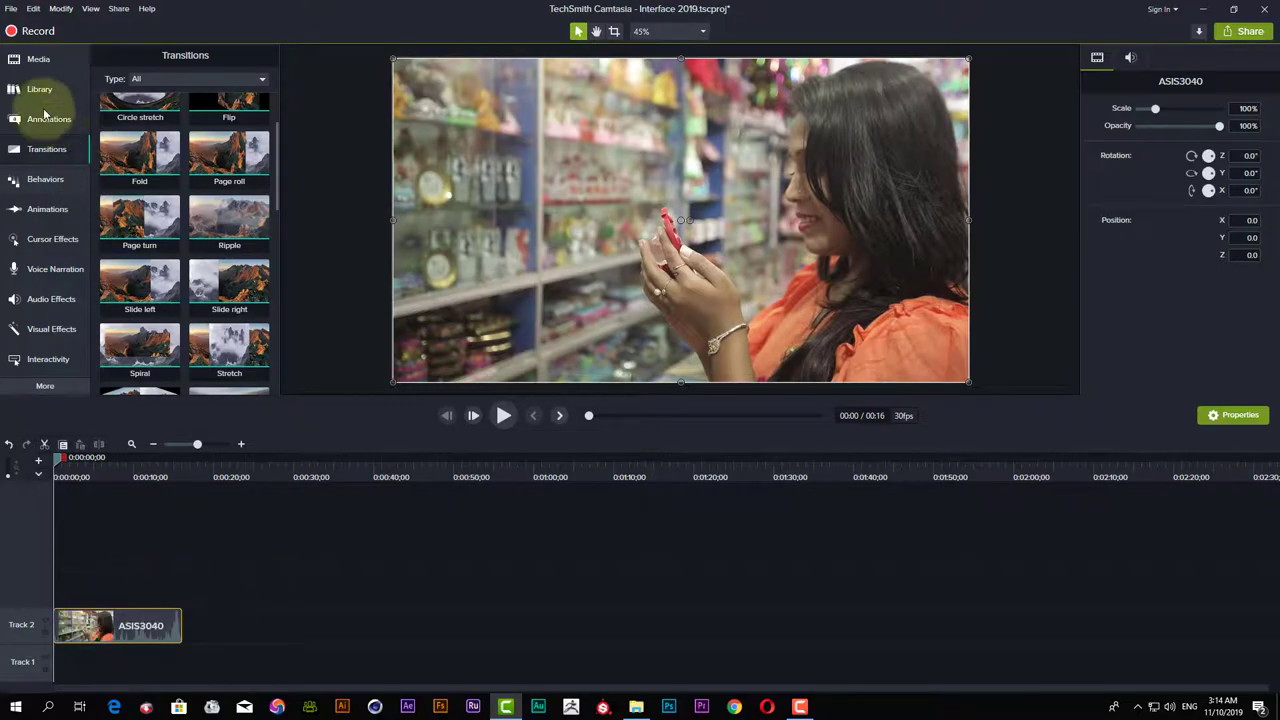
pyautogui.click(38, 59)
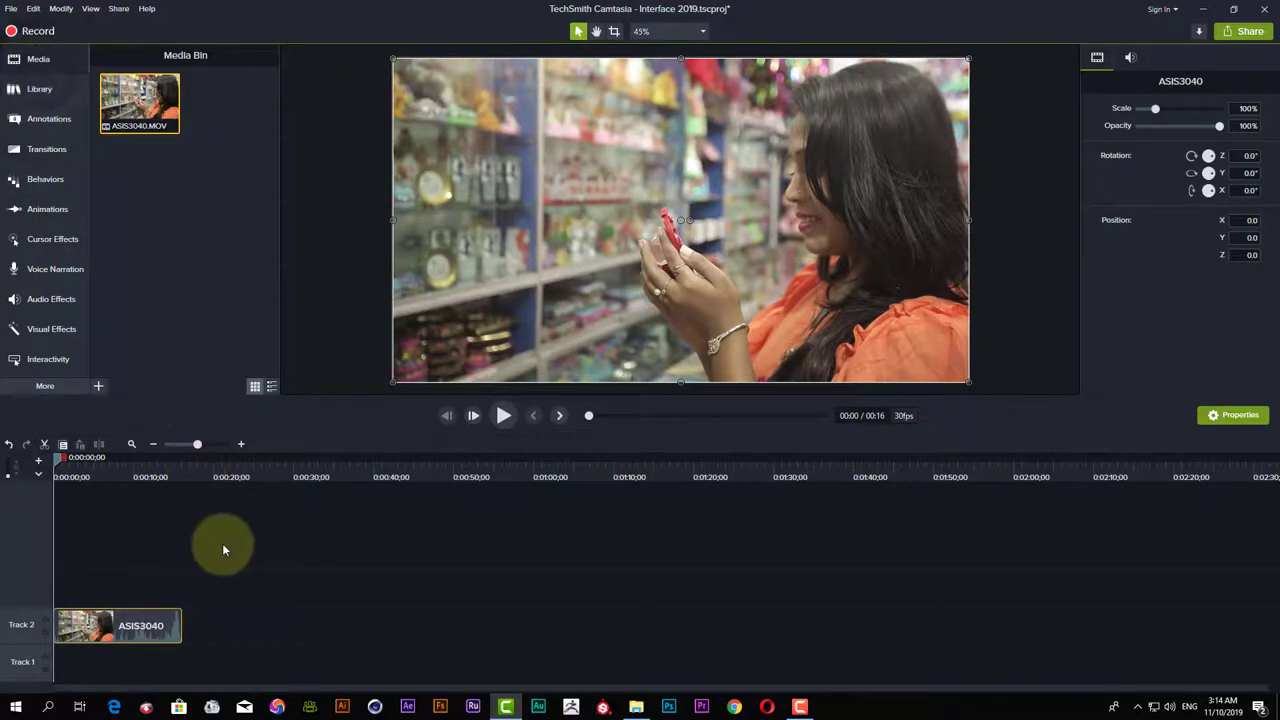
pyautogui.rightClick(190, 254)
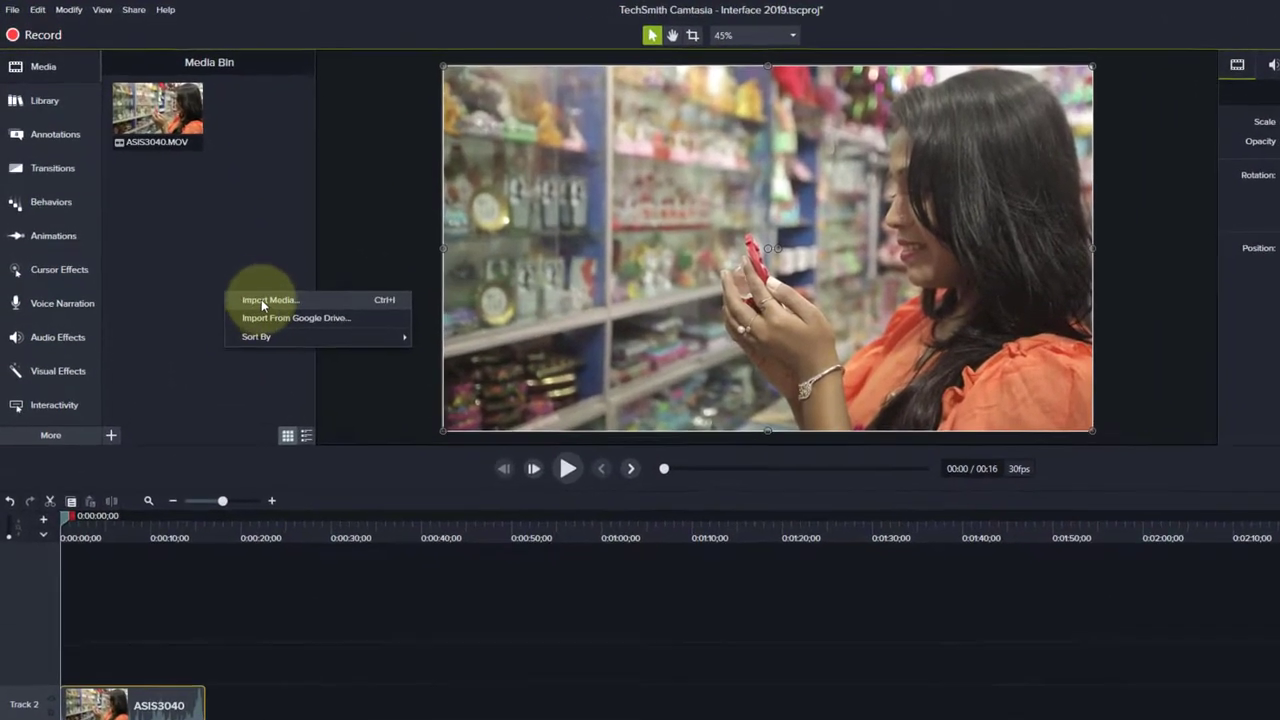
pyautogui.click(247, 287)
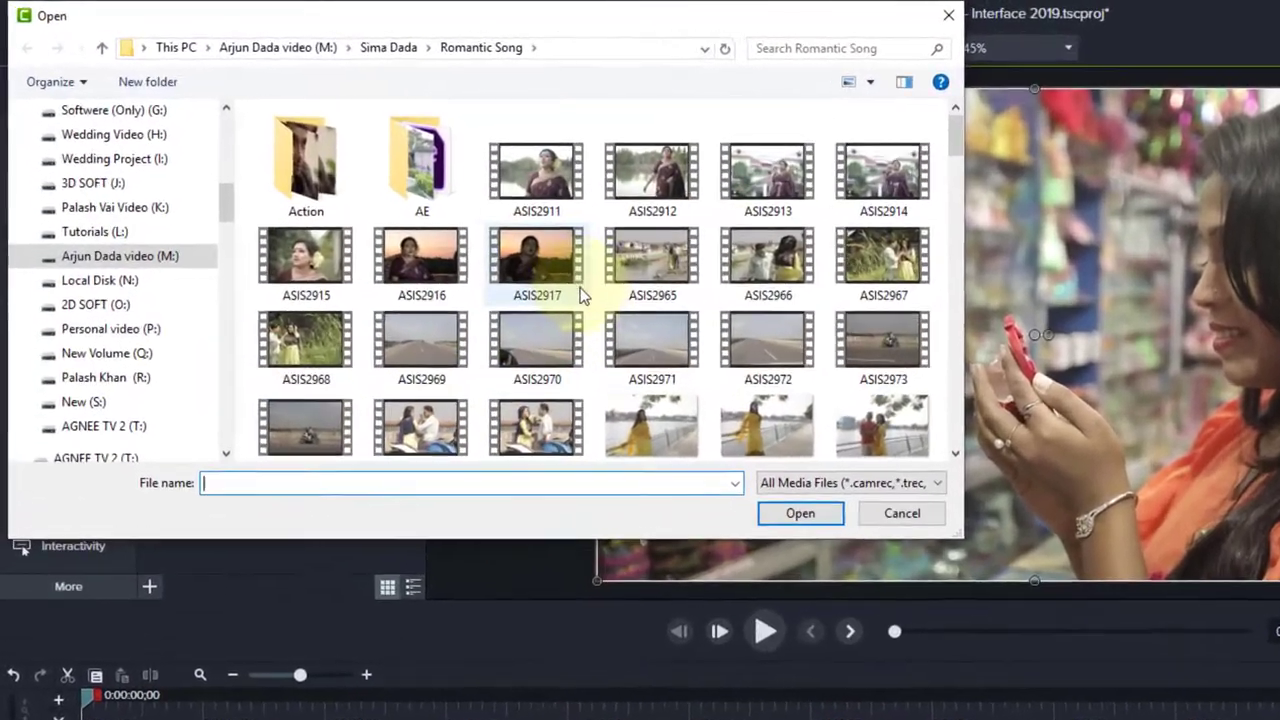
pyautogui.scroll(-6, 485, 315)
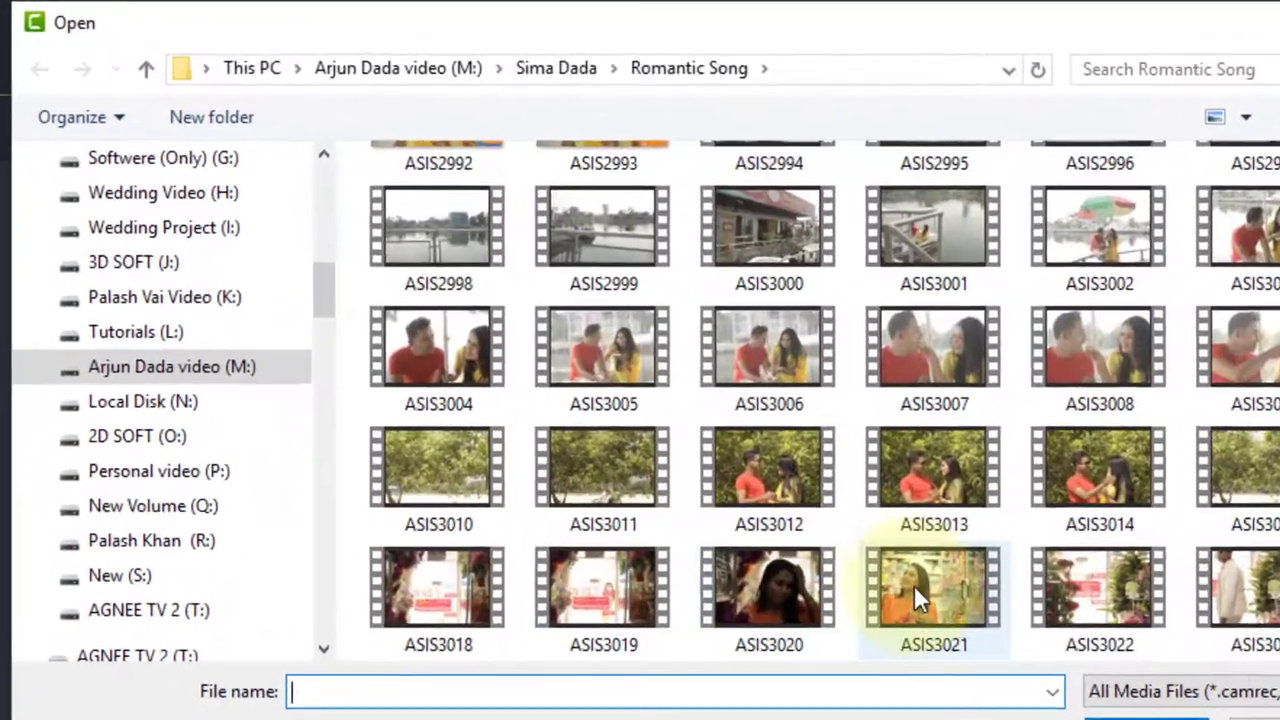
pyautogui.scroll(-2, 1004, 450)
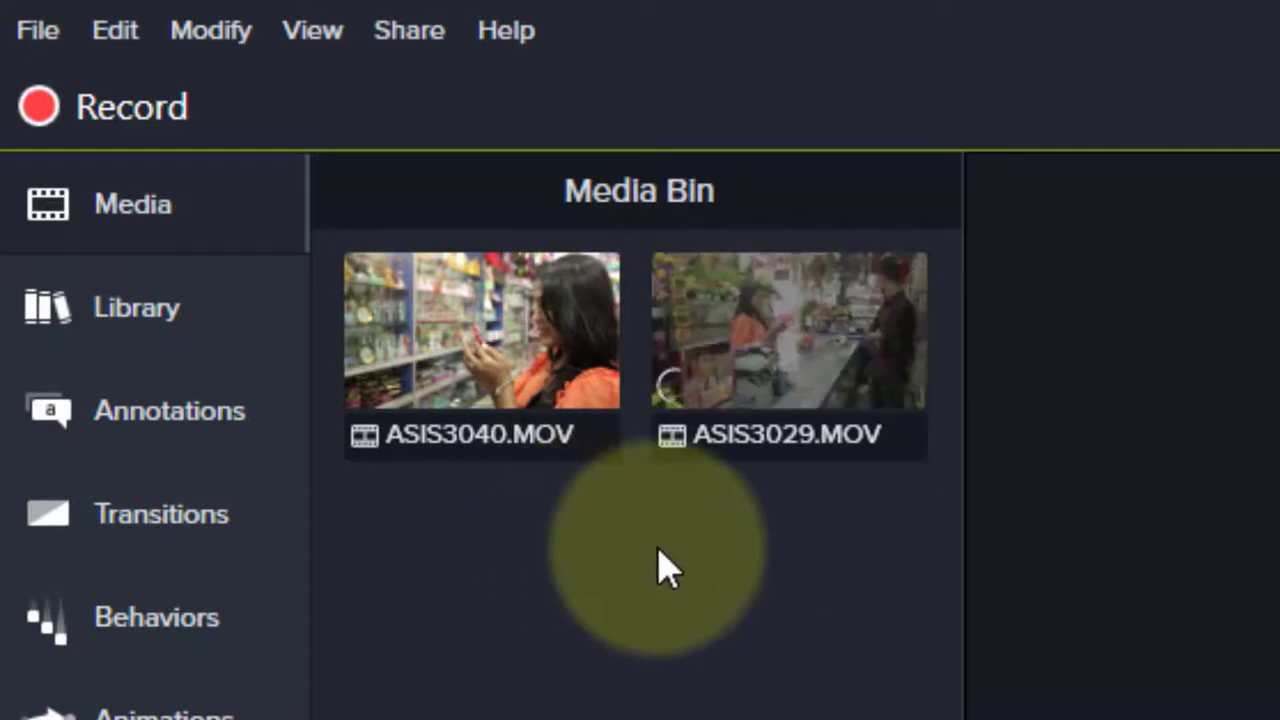
# Place the ASIS3029 clip on Track 3 so that its start overlaps the end of the ASIS3040 clip on Track 2.
pyautogui.click(668, 436)
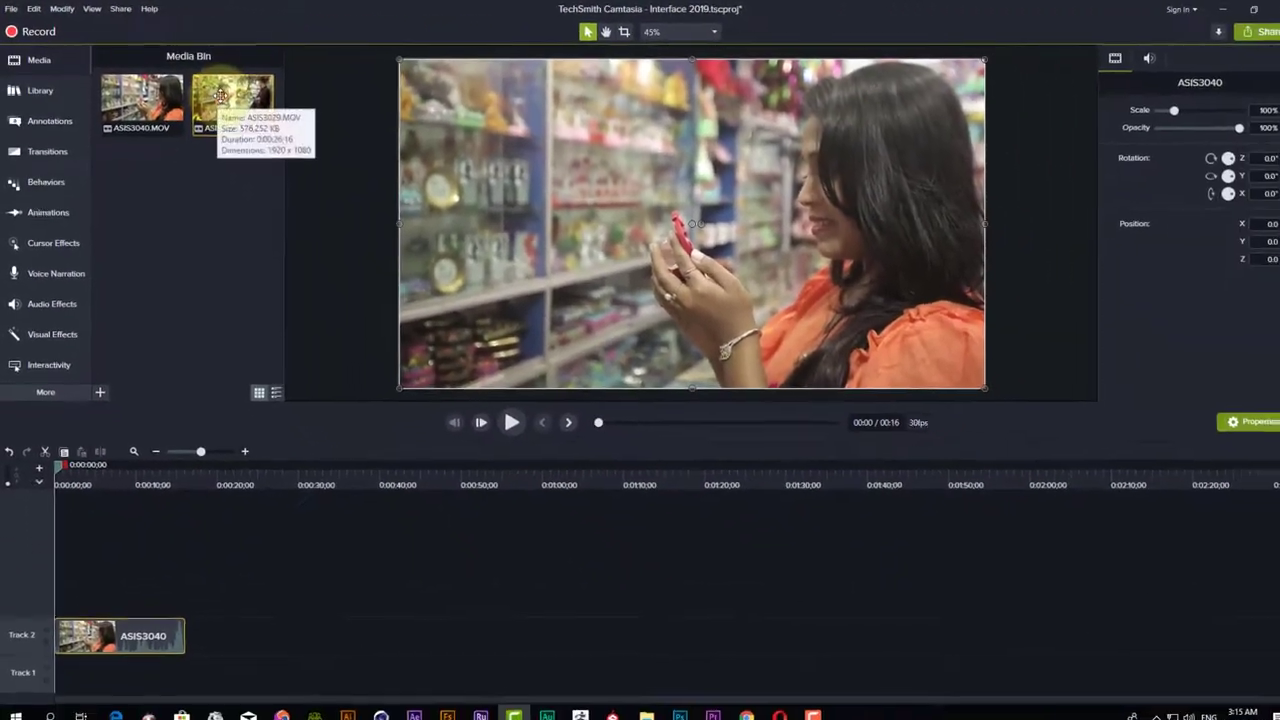
pyautogui.moveTo(233, 118); pyautogui.dragTo(276, 716)
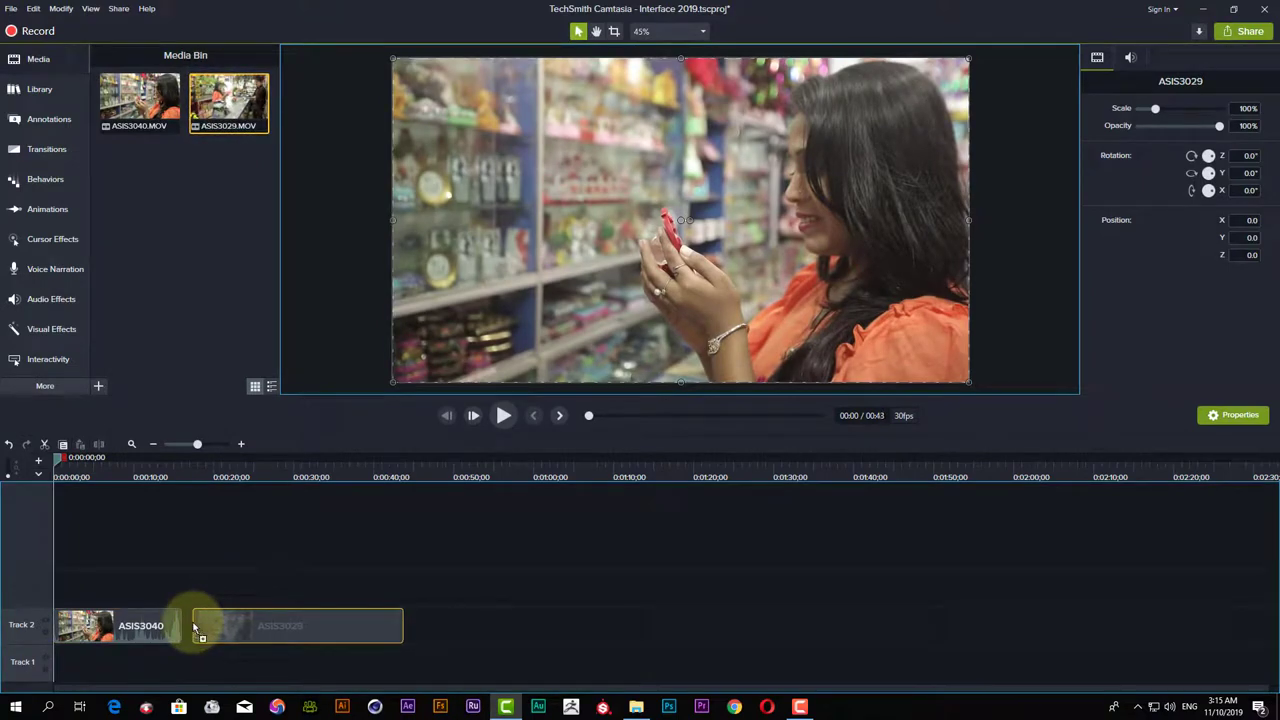
pyautogui.moveTo(197, 622); pyautogui.dragTo(215, 582)
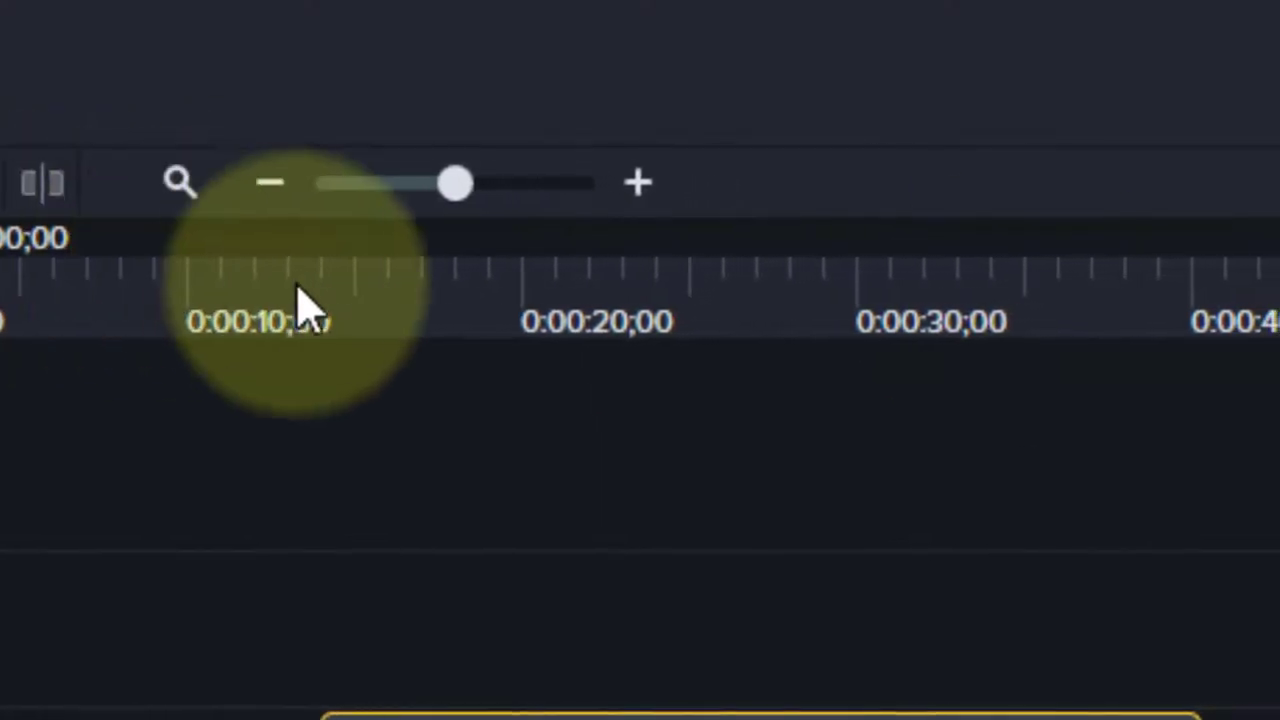
# Scrub the playhead to 0:01:00;23 and back to 0:00:01;12, and zoom the timeline out and in.
pyautogui.moveTo(884, 302); pyautogui.dragTo(1099, 382)
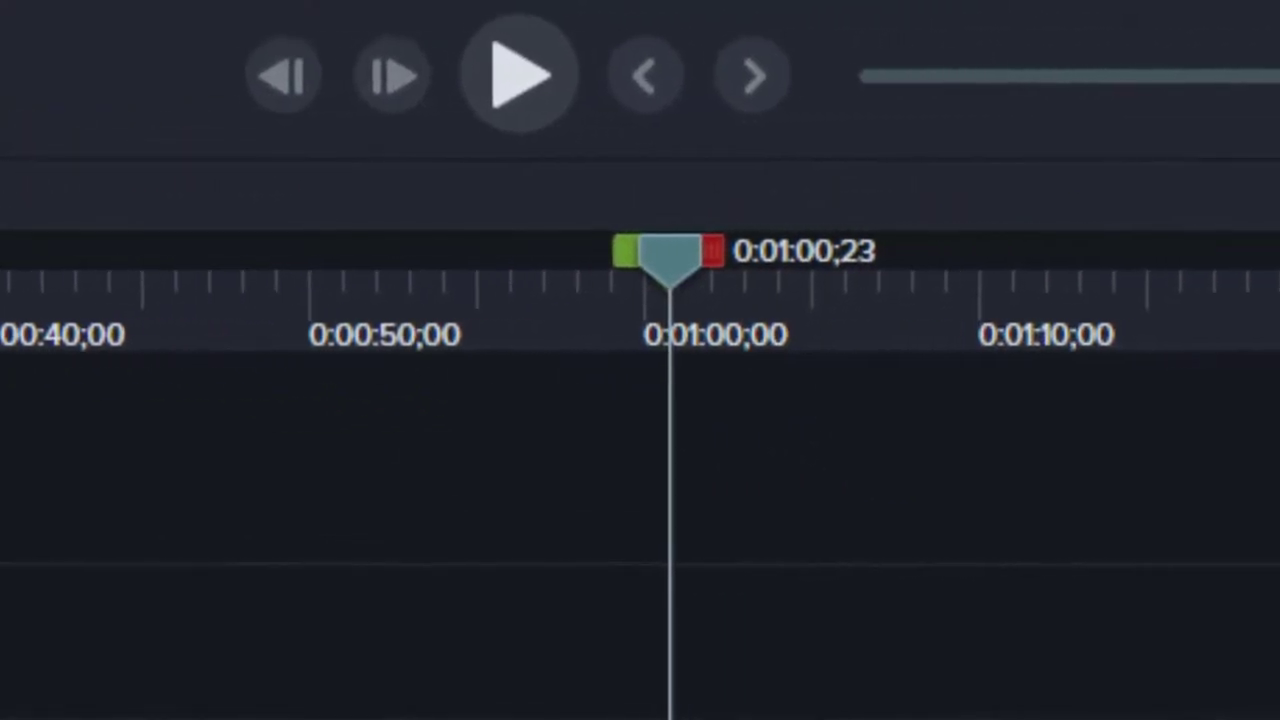
pyautogui.moveTo(669, 300); pyautogui.dragTo(62, 300)
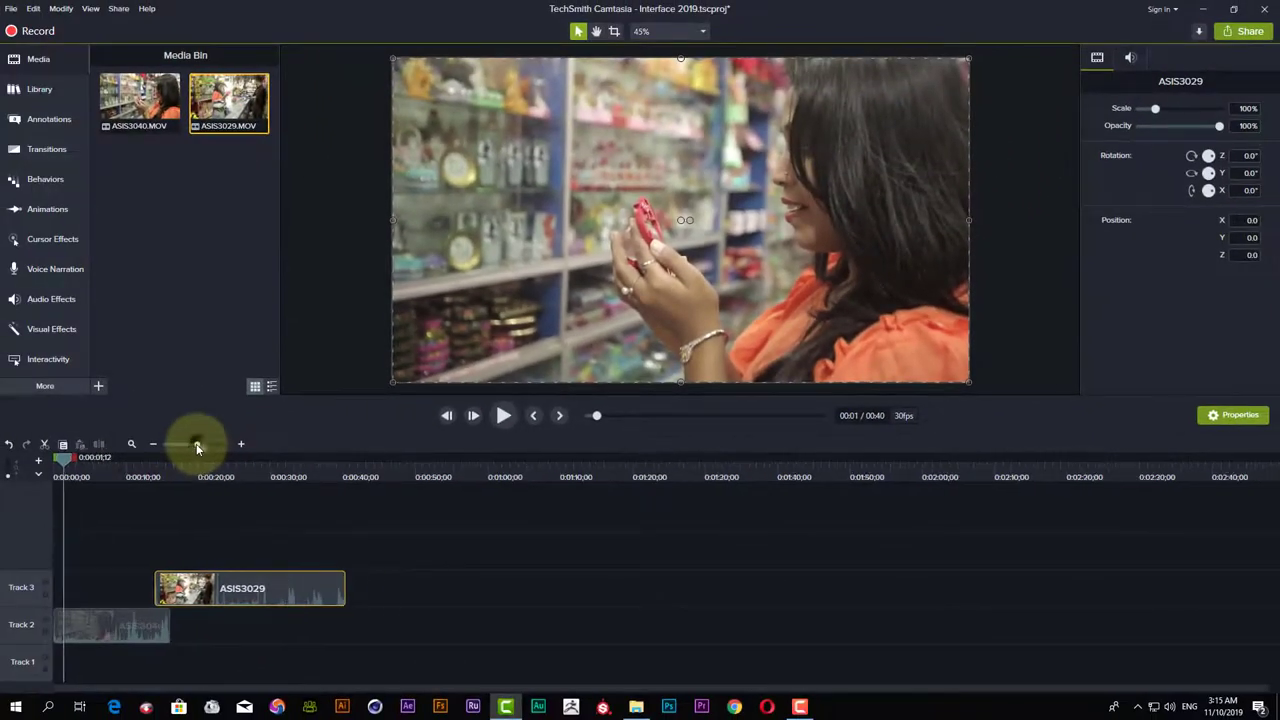
pyautogui.moveTo(197, 447); pyautogui.dragTo(176, 448)
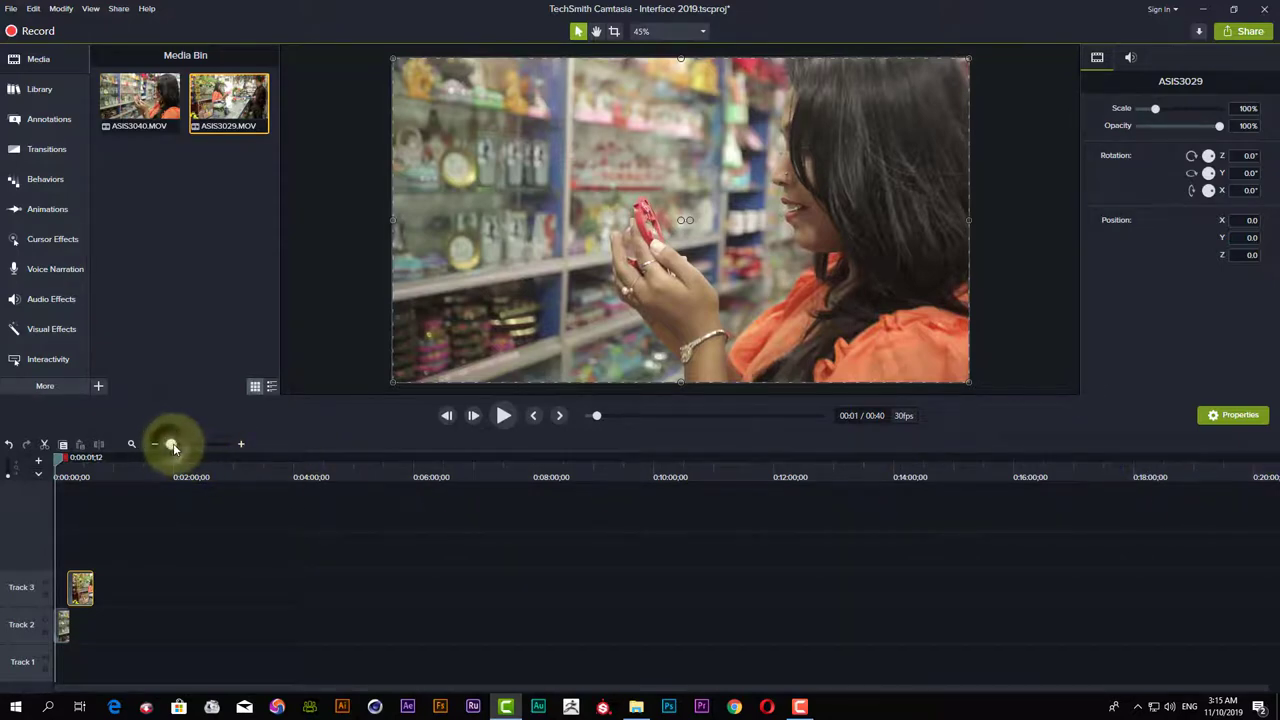
pyautogui.moveTo(173, 445); pyautogui.dragTo(218, 451)
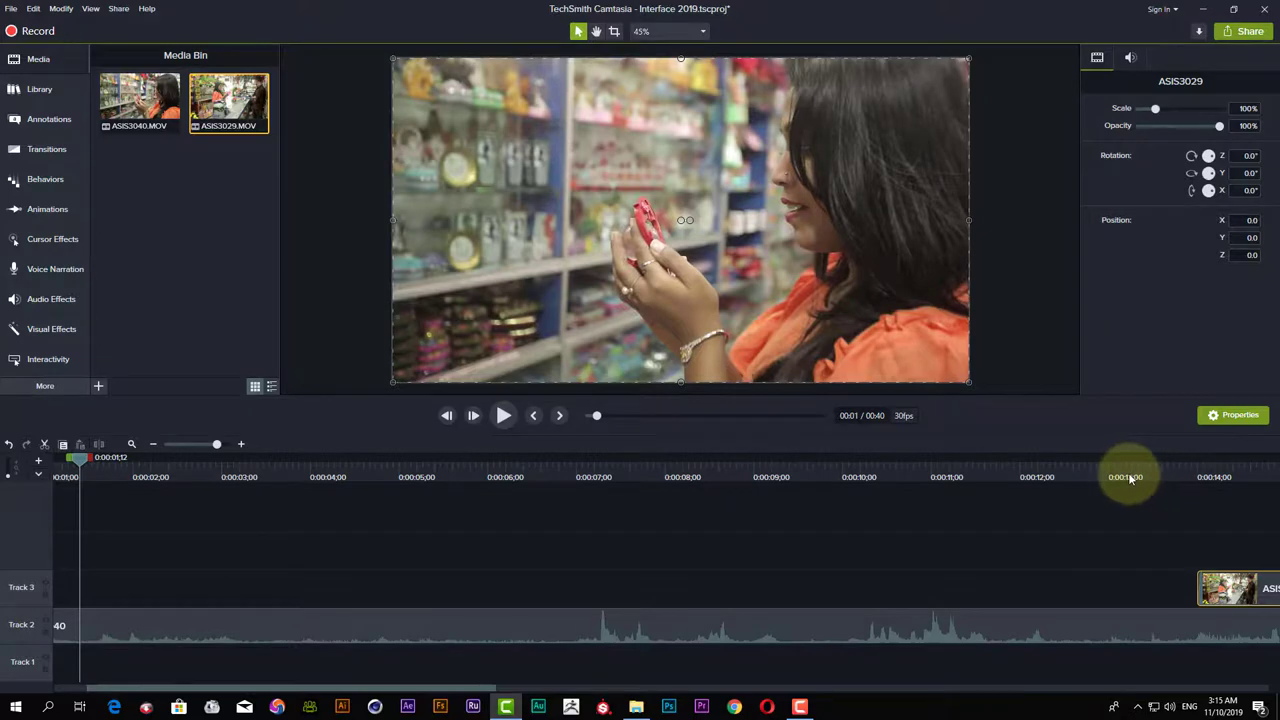
# Scrub the playhead to 0:00:14;10, out past eleven minutes and back to 0:00:10;25 at different timeline zoom levels.
pyautogui.moveTo(1129, 478); pyautogui.dragTo(1226, 473)
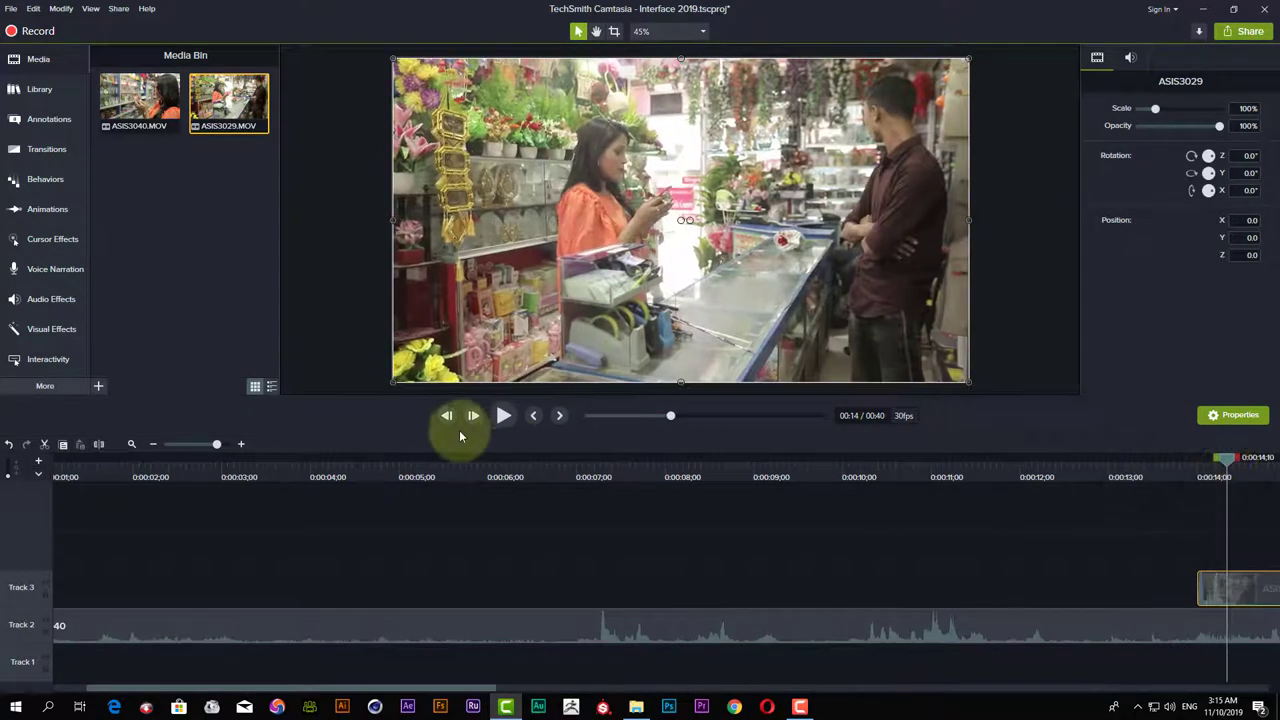
pyautogui.click(171, 444)
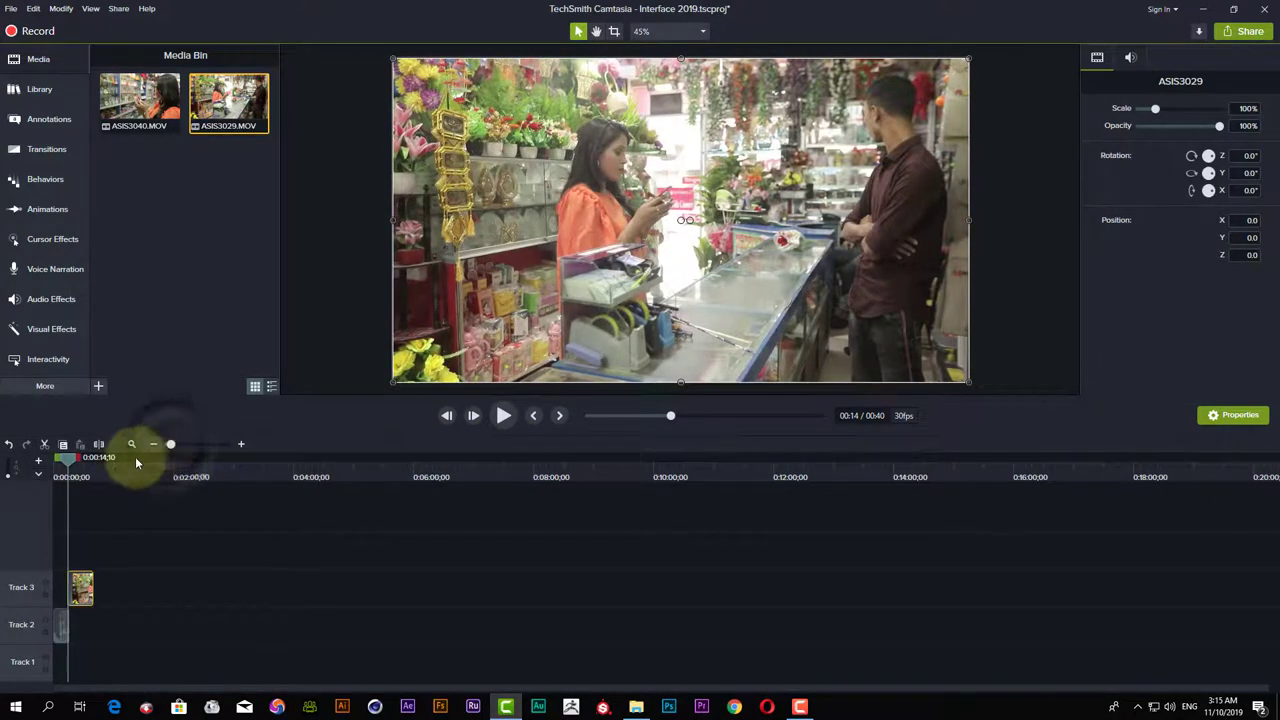
pyautogui.moveTo(86, 471); pyautogui.dragTo(667, 519)
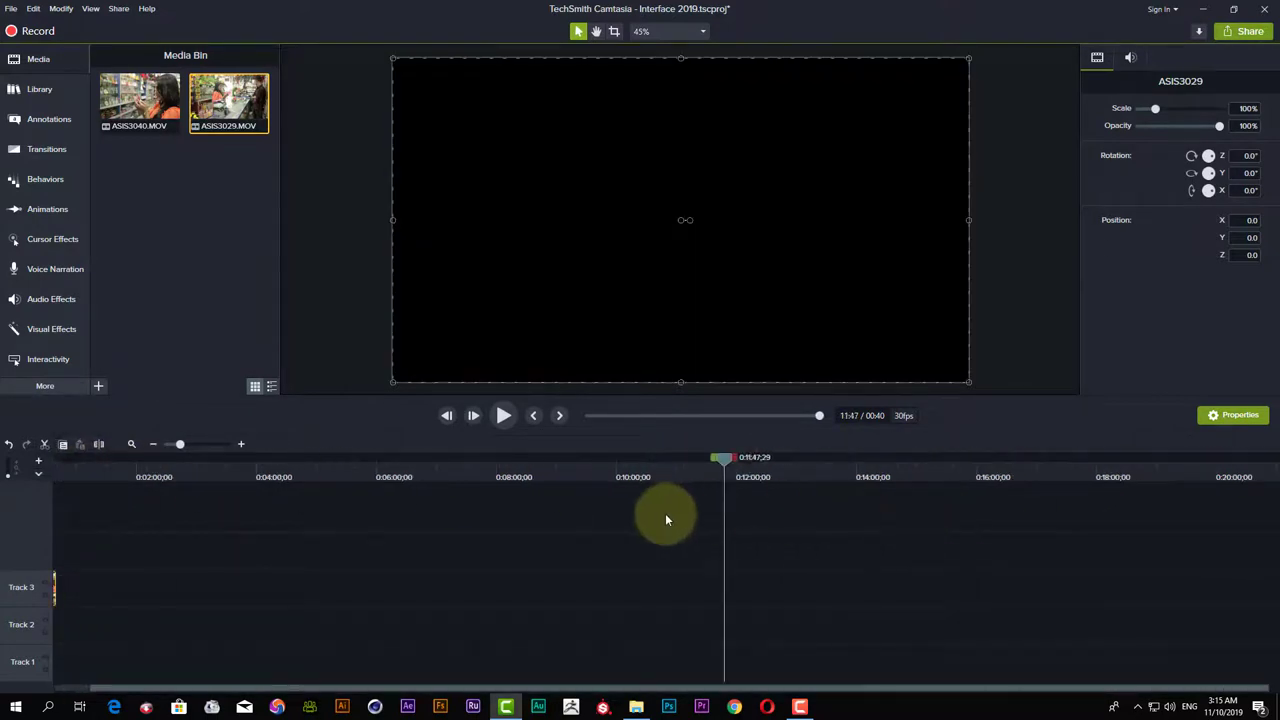
pyautogui.moveTo(477, 512); pyautogui.dragTo(55, 515)
pyautogui.click(199, 444)
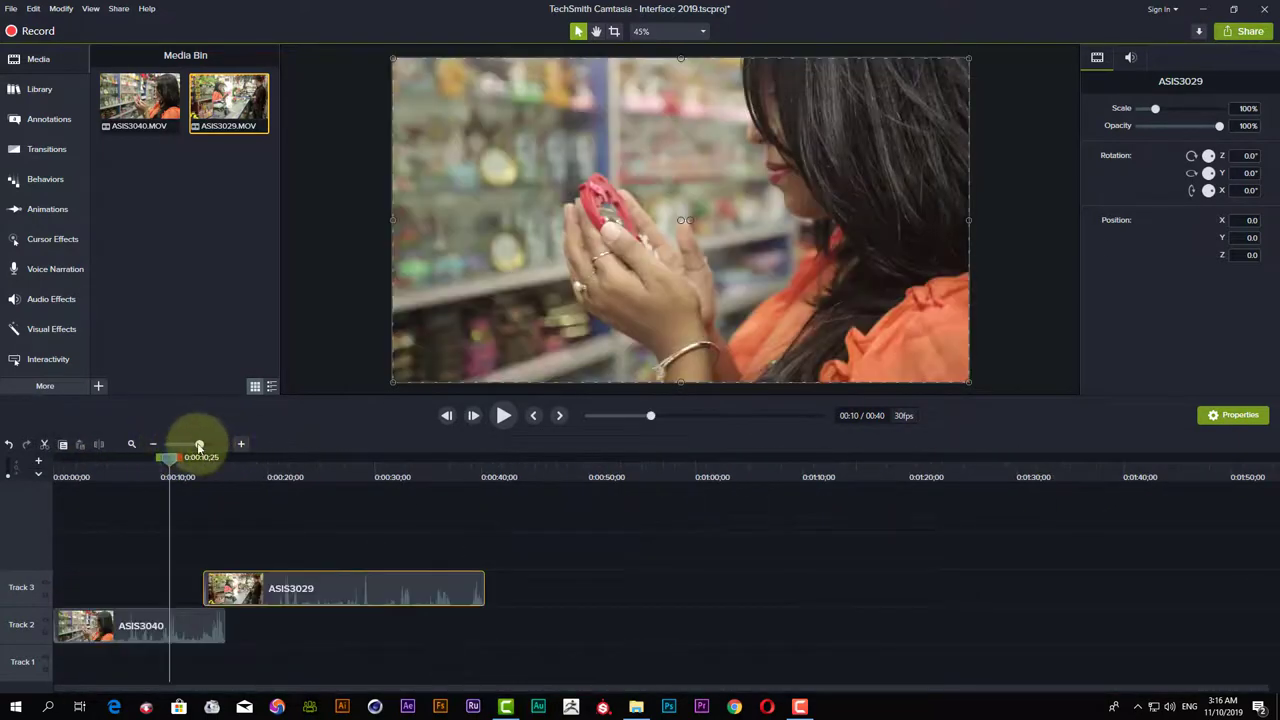
pyautogui.moveTo(203, 444)
pyautogui.mouseDown()
pyautogui.moveTo(176, 447)
pyautogui.moveTo(217, 448)
pyautogui.moveTo(197, 454)
pyautogui.mouseUp()
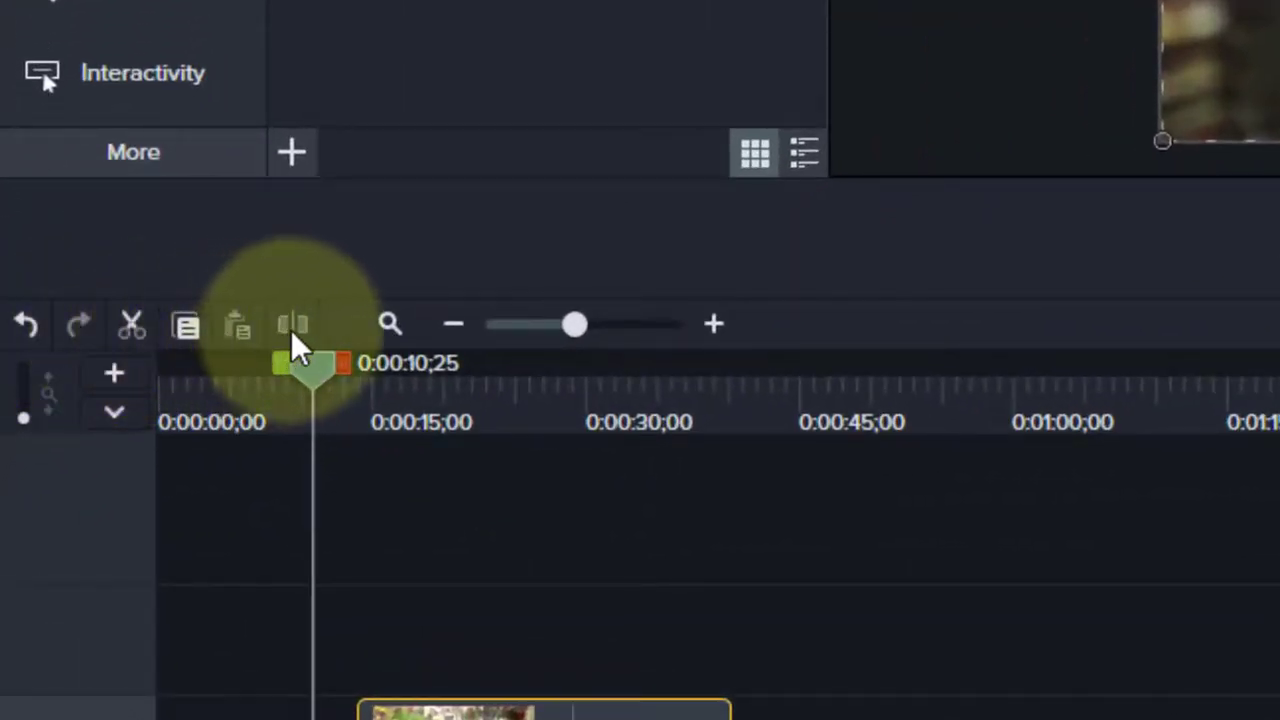
# Split the ASIS3029 clip at 0:00:26;09, and slide its second part away and back against the first part.
pyautogui.moveTo(333, 403); pyautogui.dragTo(531, 425)
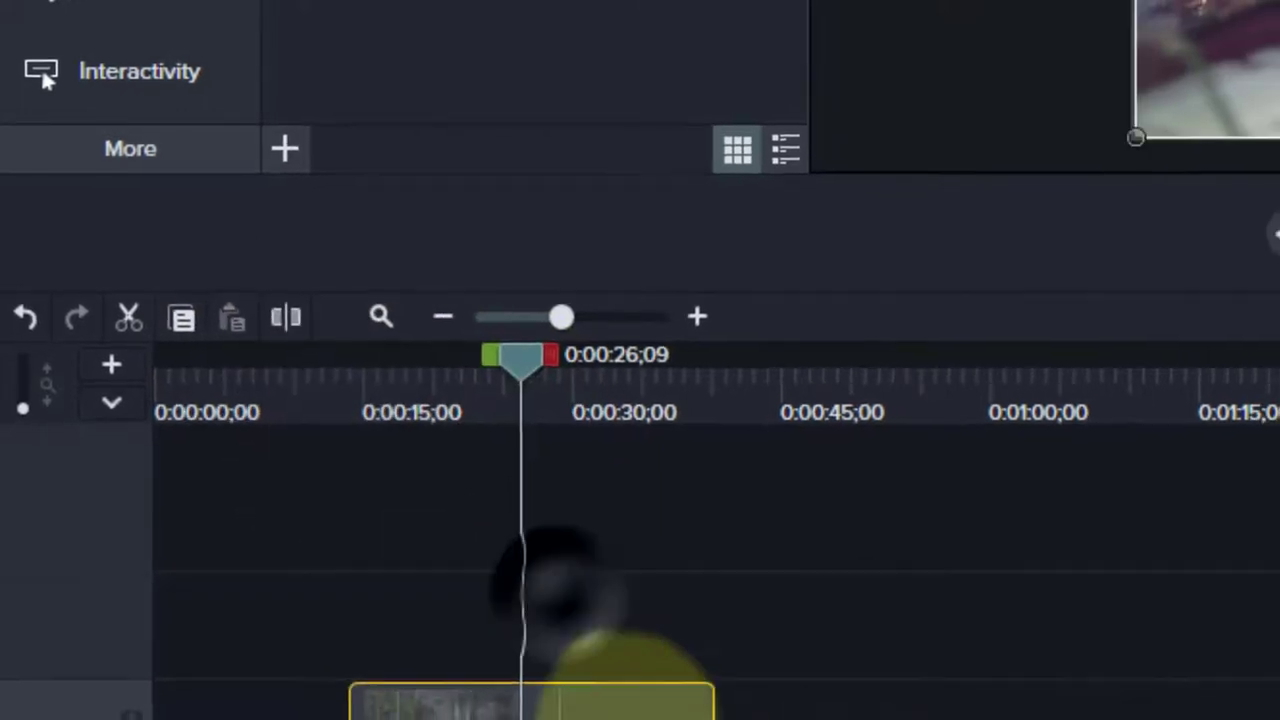
pyautogui.click(277, 308)
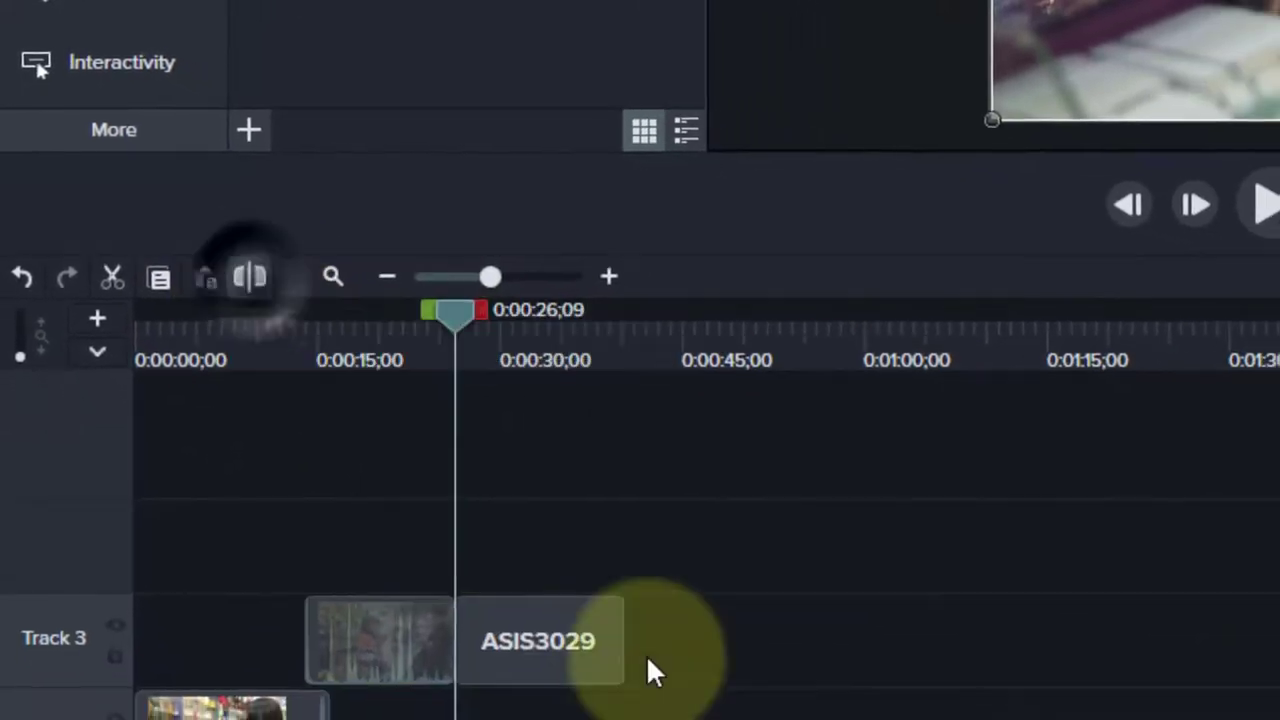
pyautogui.moveTo(546, 640); pyautogui.dragTo(590, 650)
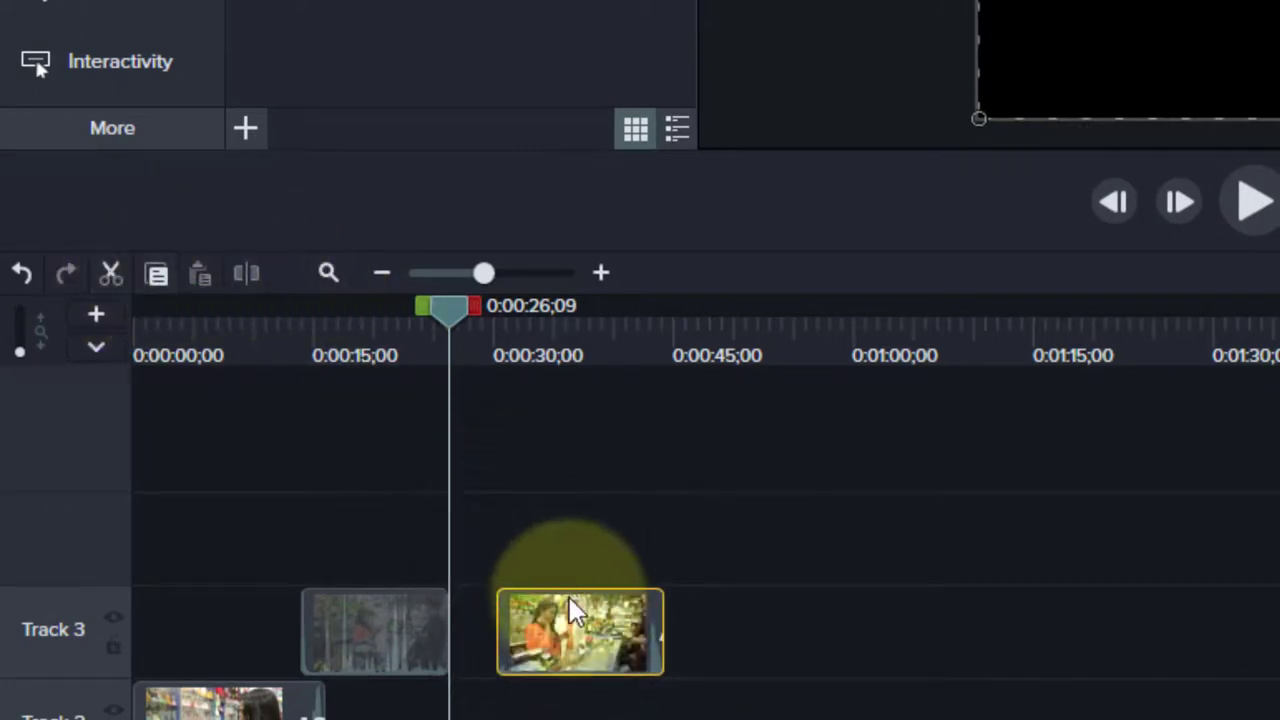
pyautogui.moveTo(566, 606); pyautogui.dragTo(520, 634)
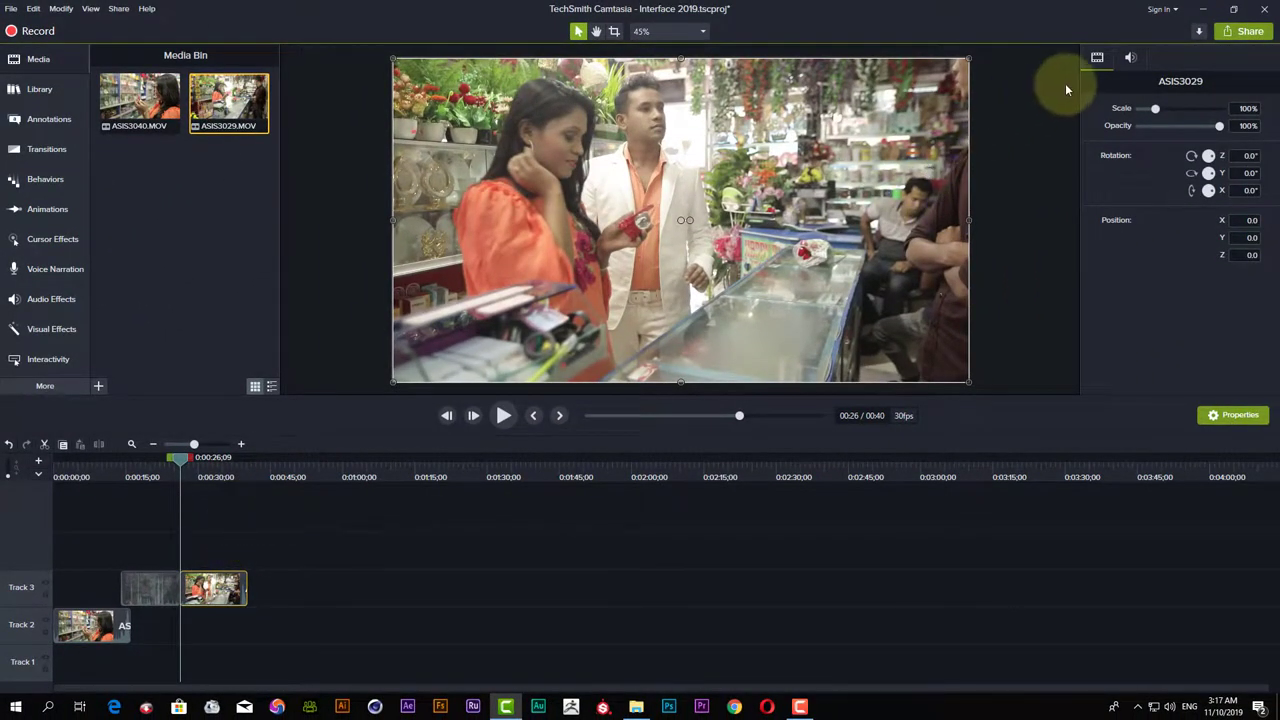
# View the audio properties of both ASIS3029 parts together, and deselect them.
pyautogui.click(1131, 58)
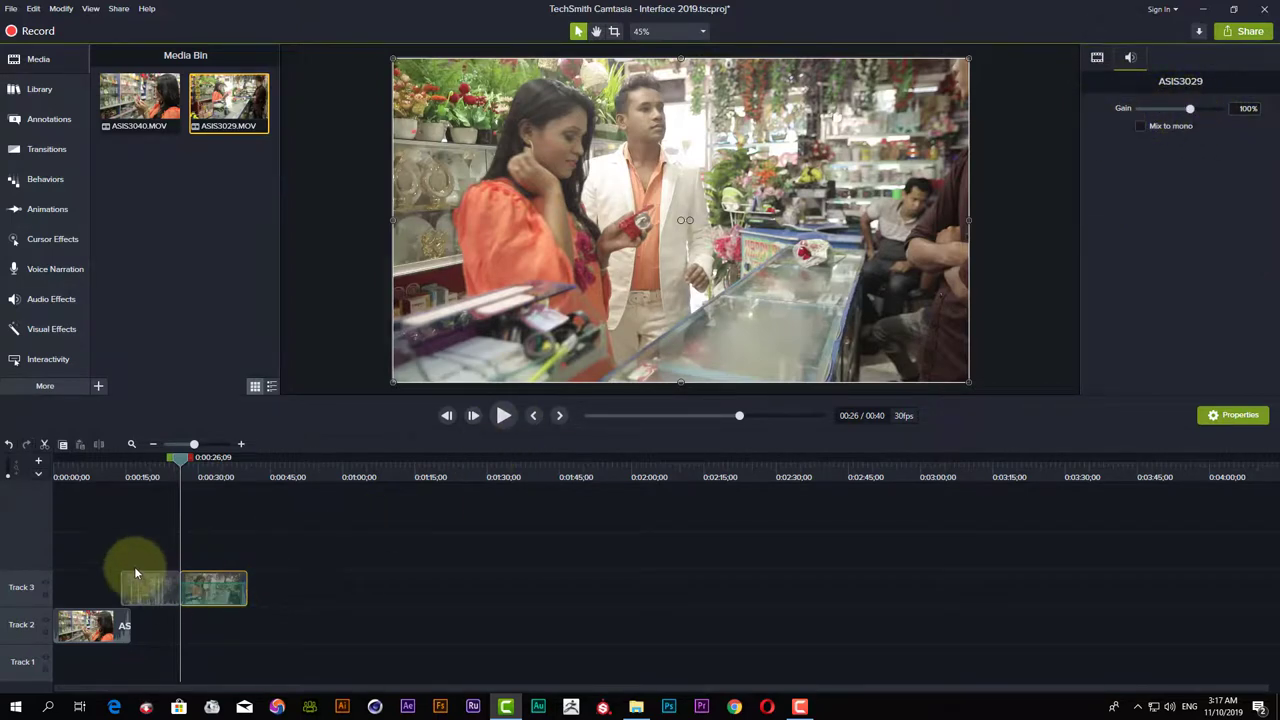
pyautogui.moveTo(136, 572); pyautogui.dragTo(218, 595)
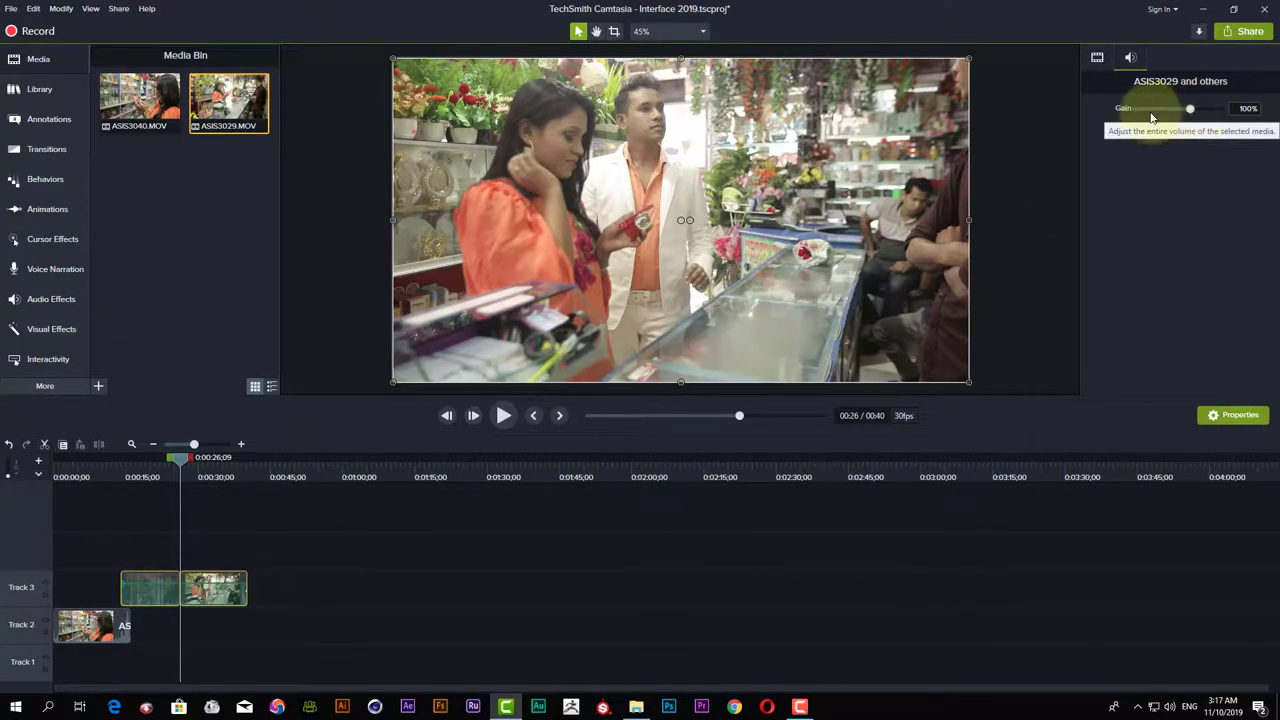
pyautogui.click(262, 542)
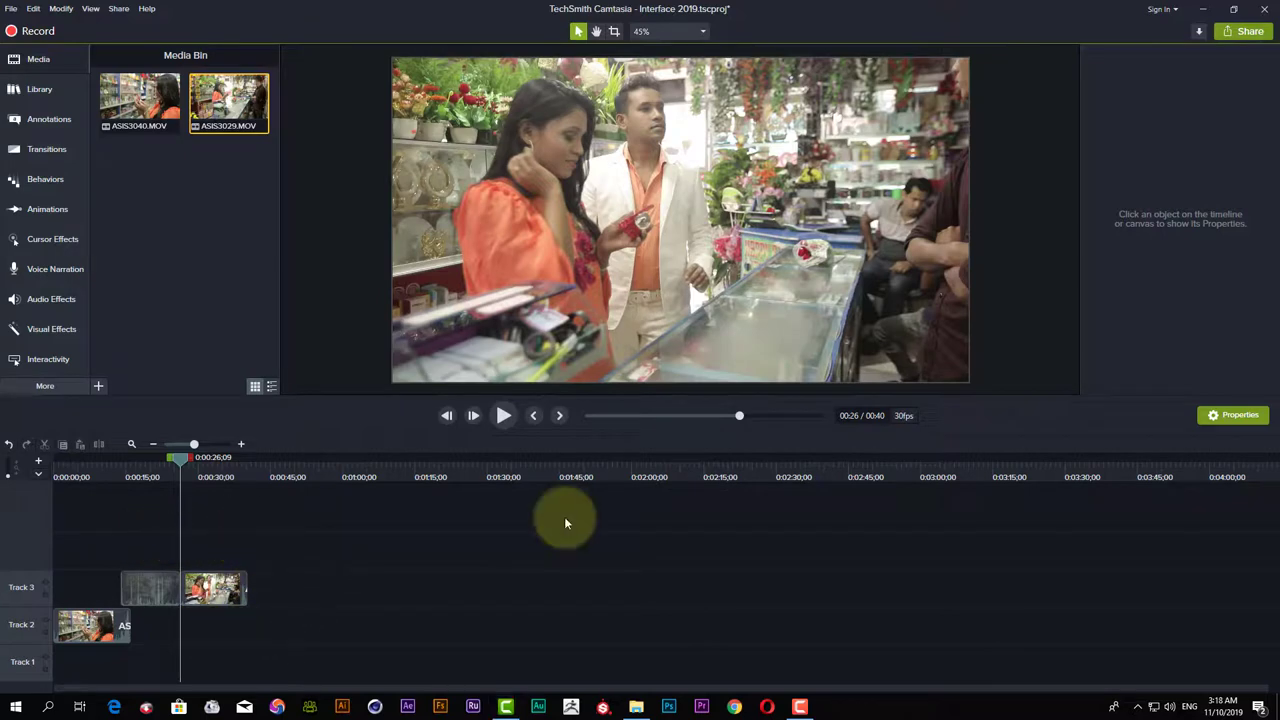
# Look through the file and editing commands, the project settings and the import options without changing anything.
pyautogui.click(12, 9)
pyautogui.click(12, 9)
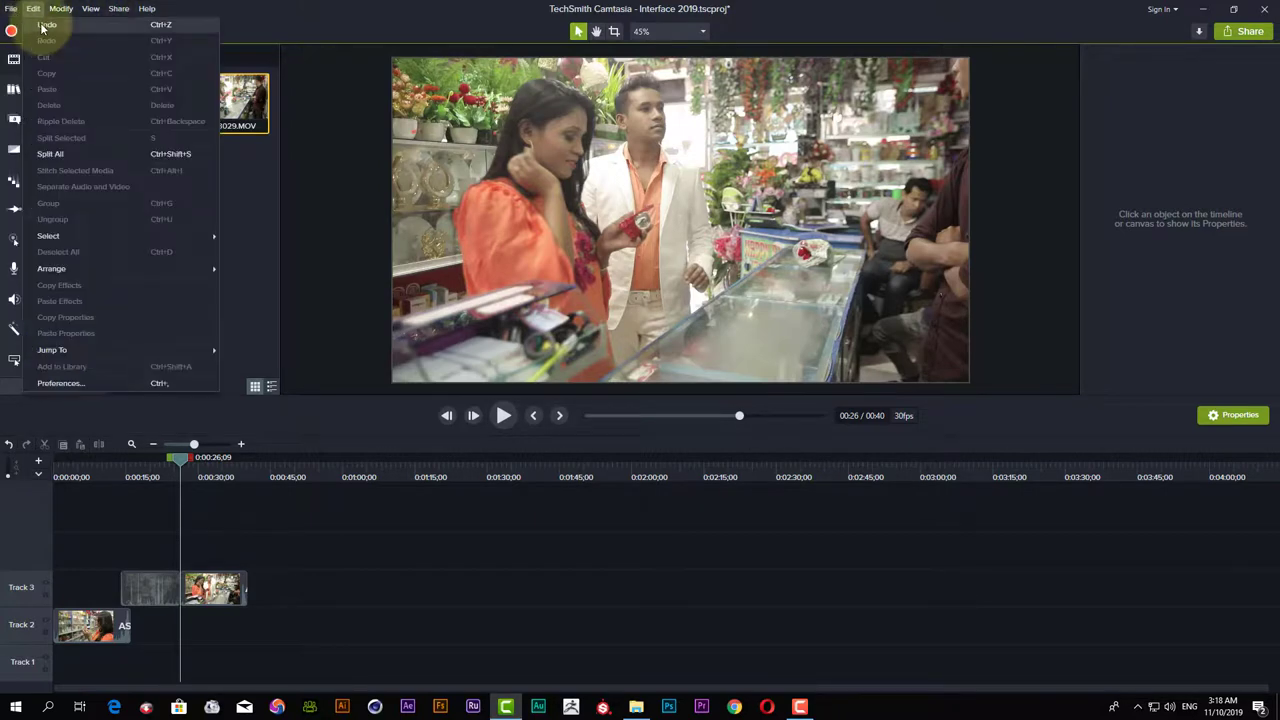
pyautogui.click(12, 9)
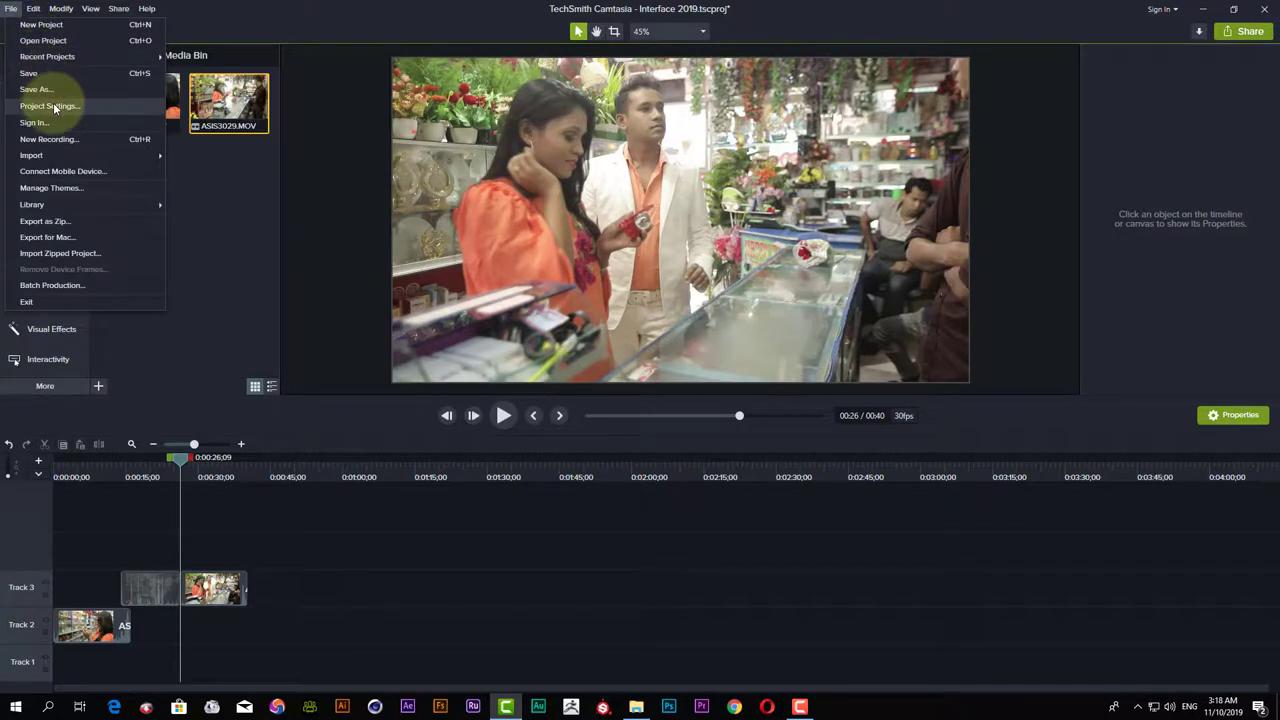
pyautogui.click(652, 32)
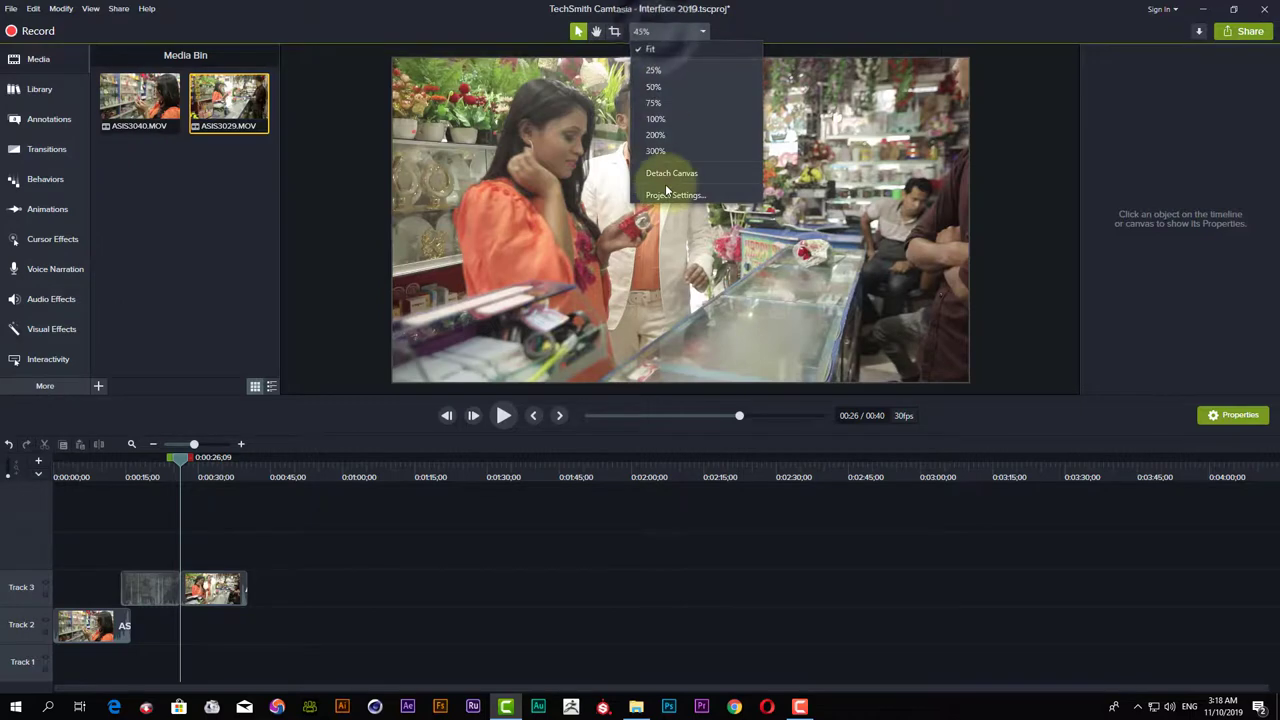
pyautogui.click(675, 195)
pyautogui.click(762, 266)
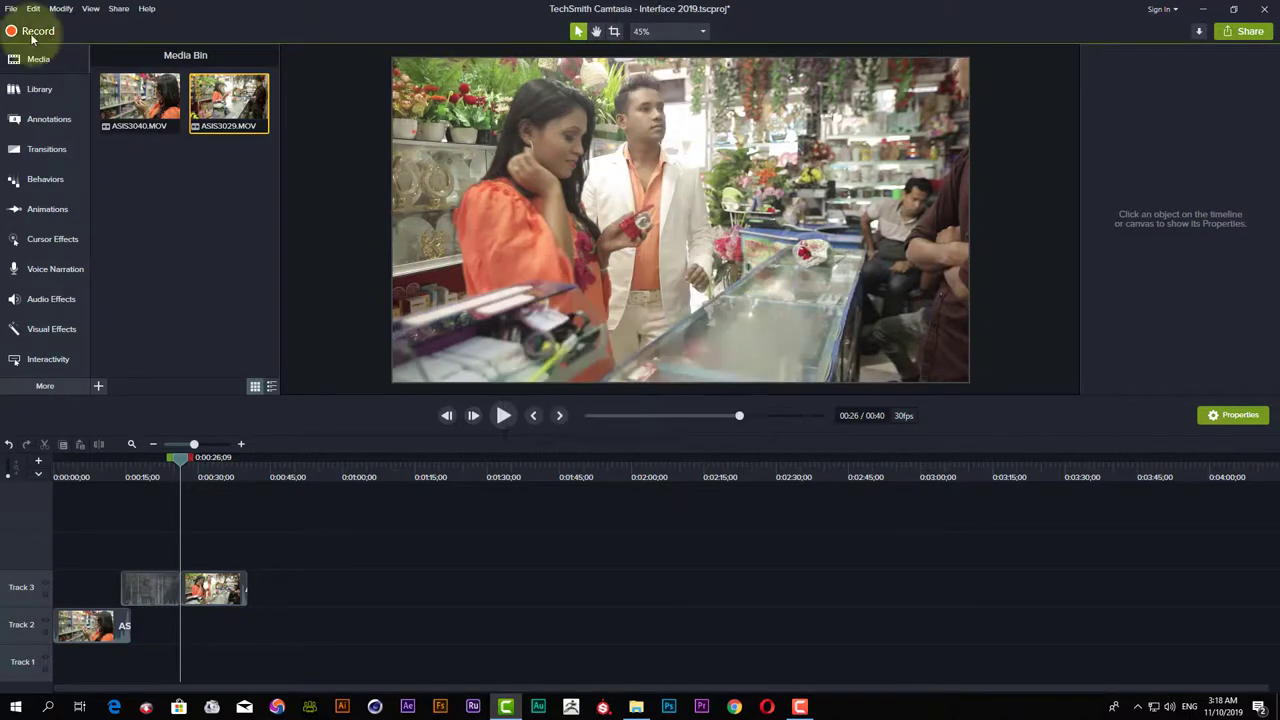
pyautogui.click(11, 8)
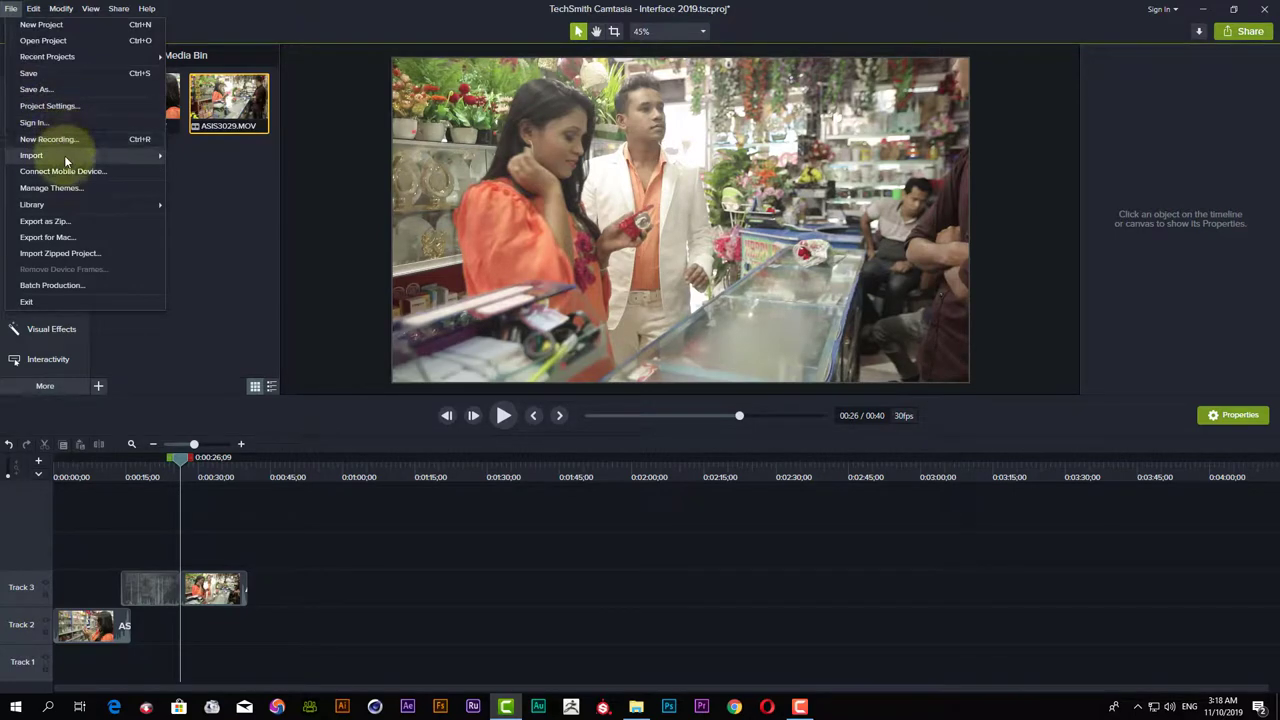
pyautogui.moveTo(65, 158)
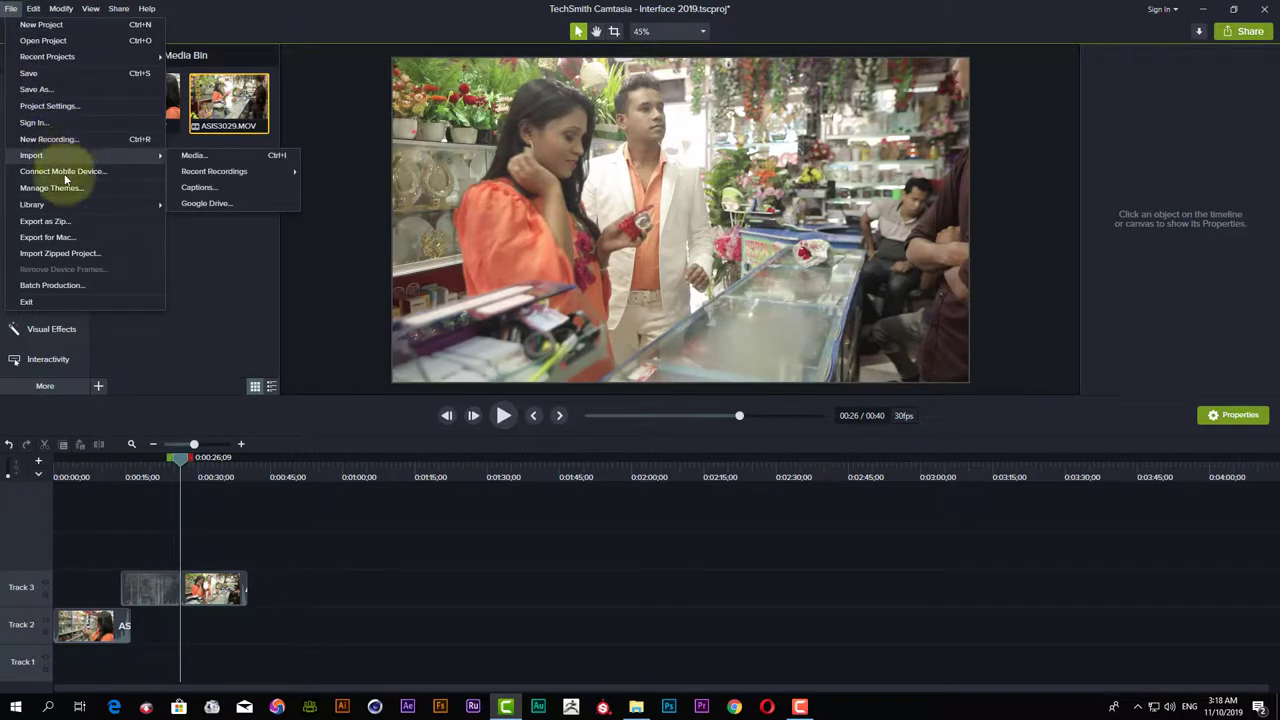
# Review the program, default timing, shortcut and project preferences, including the canvas dimension presets, and cancel without changing anything.
pyautogui.moveTo(35, 14)
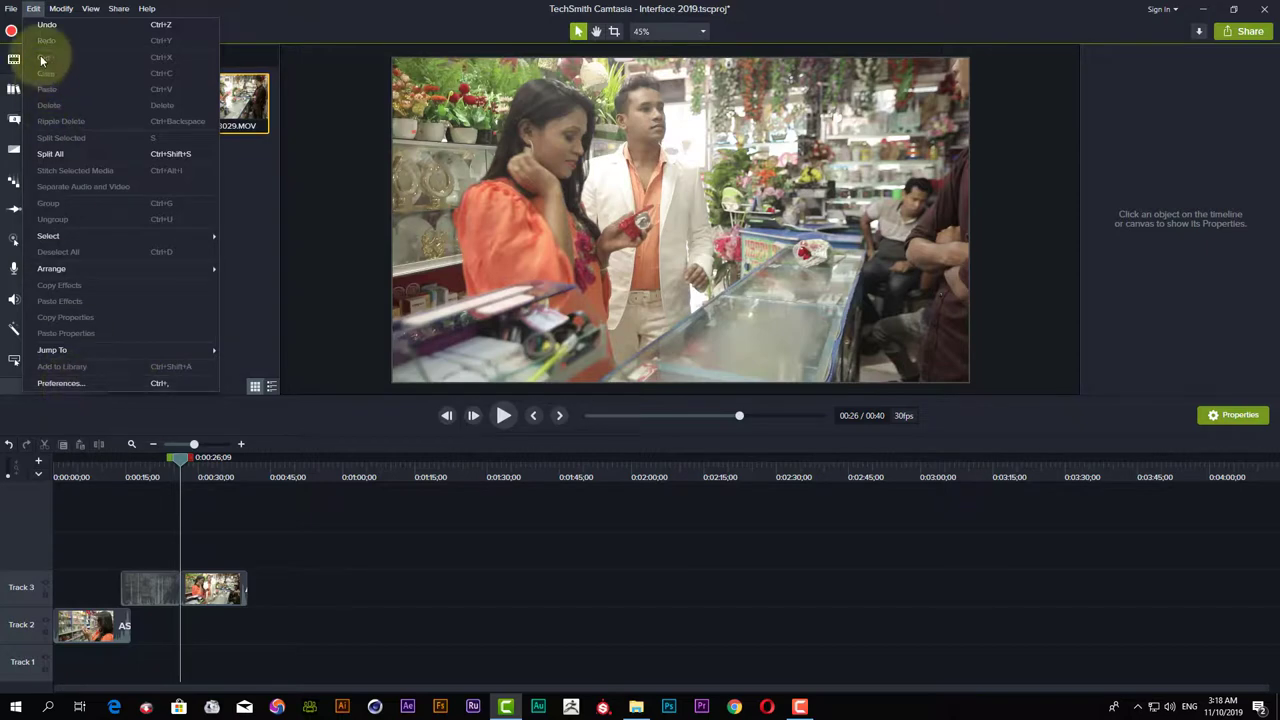
pyautogui.click(73, 385)
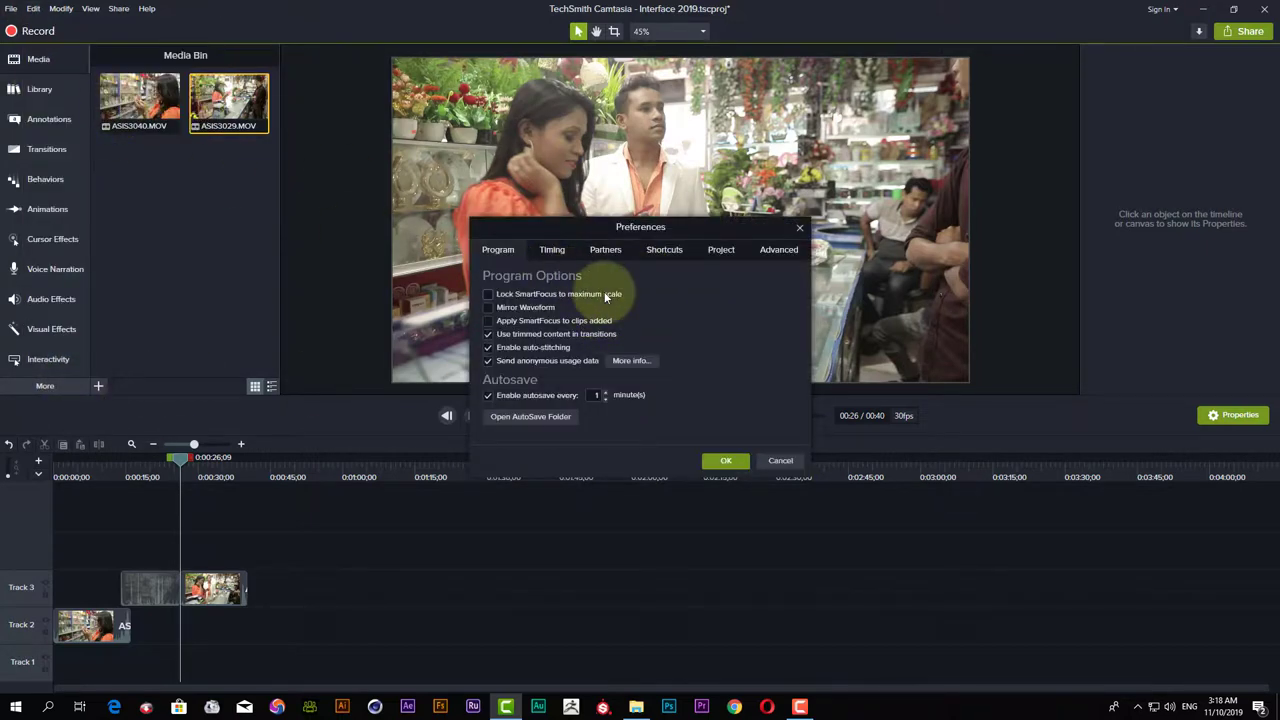
pyautogui.click(556, 250)
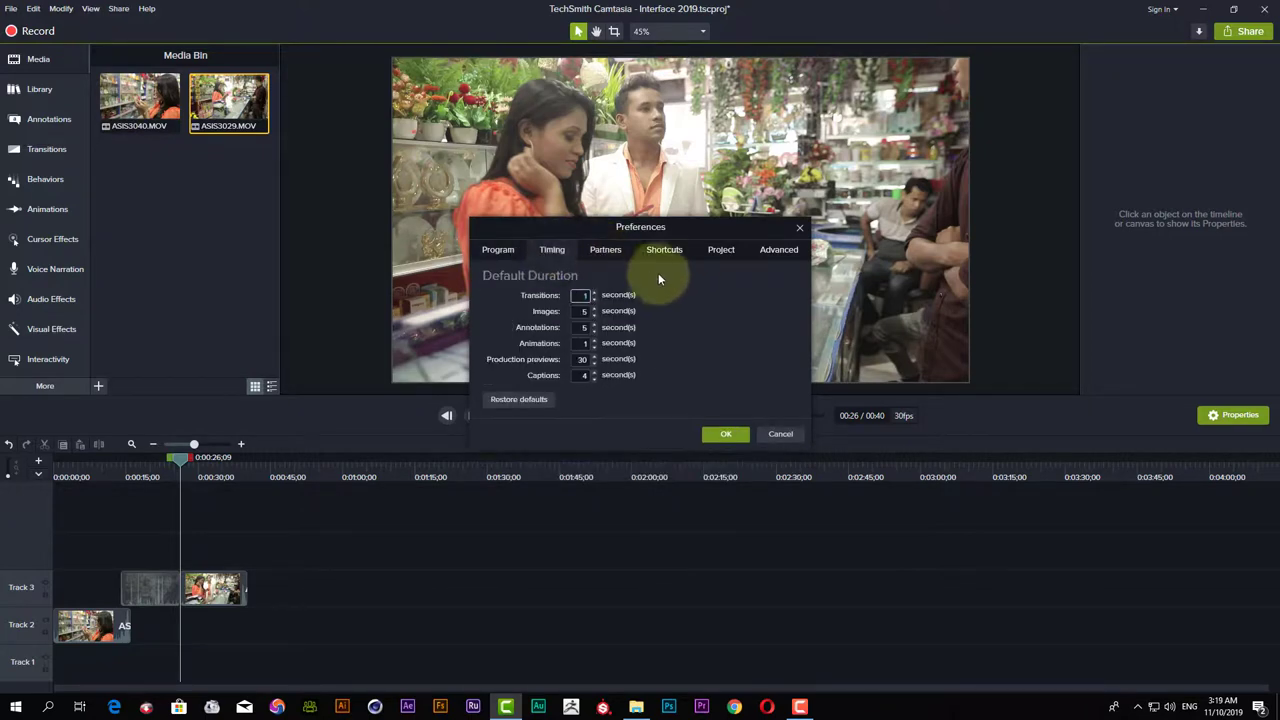
pyautogui.click(665, 254)
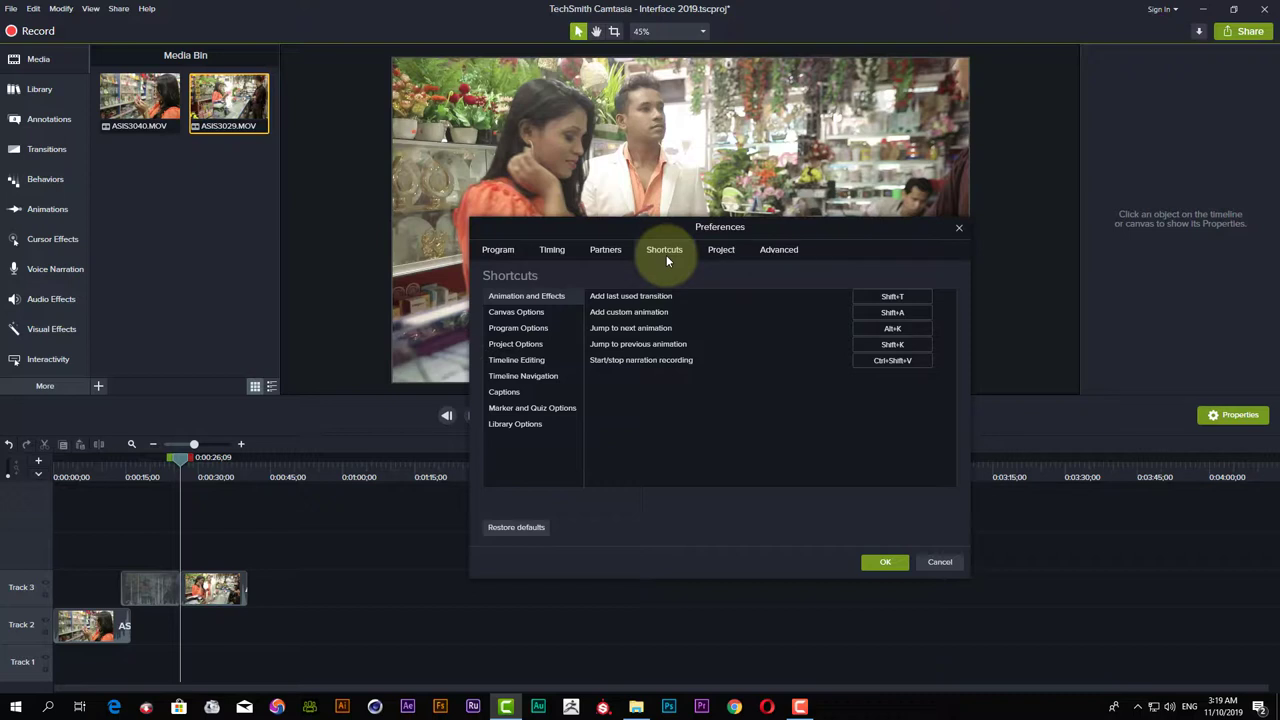
pyautogui.click(721, 254)
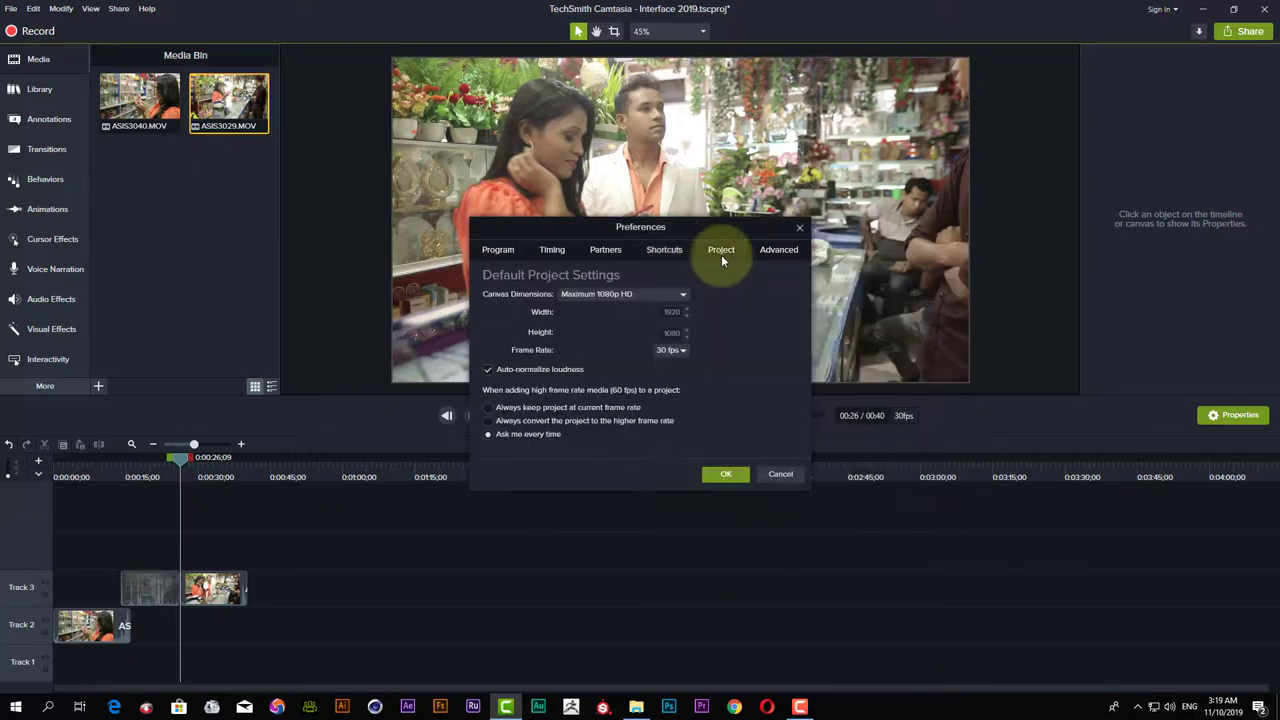
pyautogui.click(652, 296)
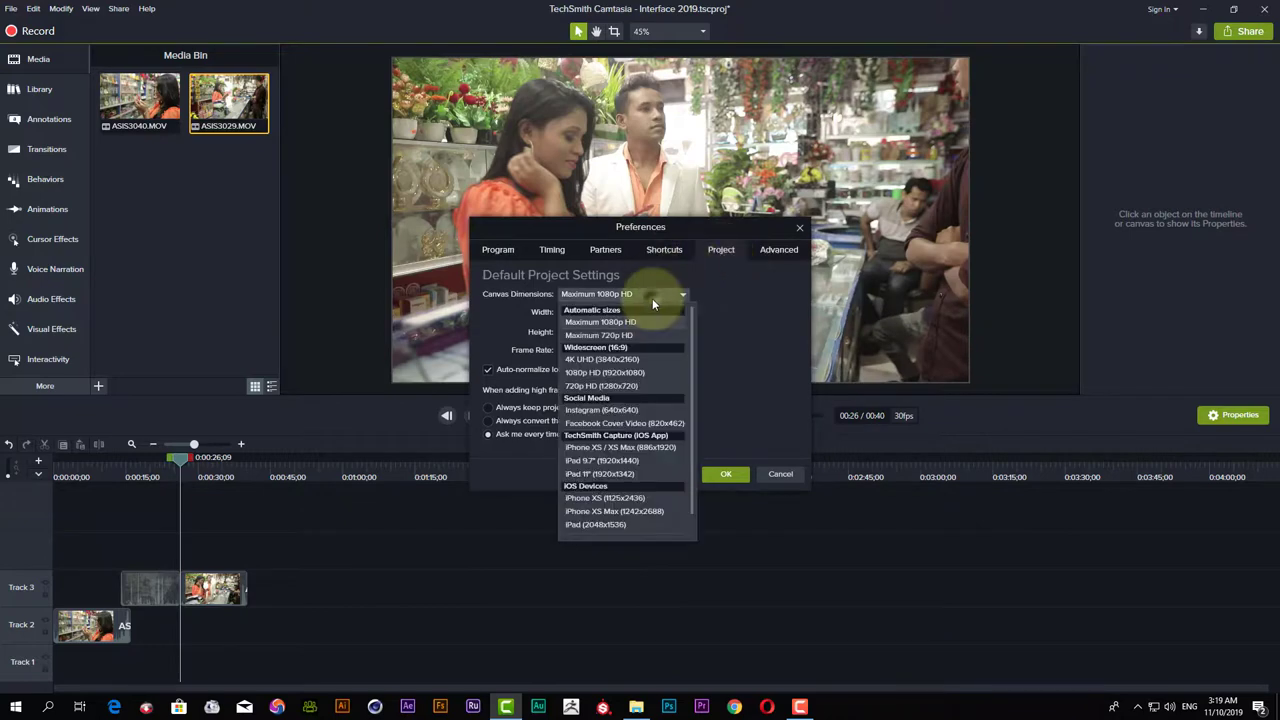
pyautogui.click(732, 292)
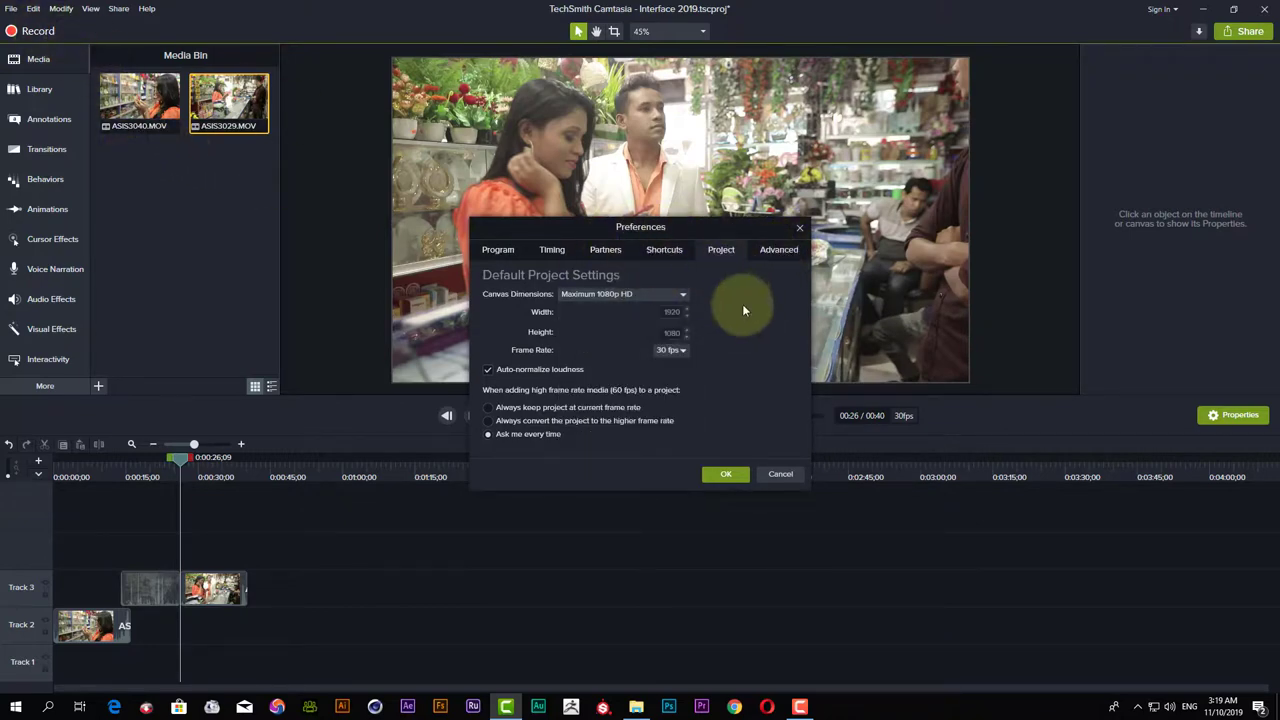
pyautogui.click(780, 475)
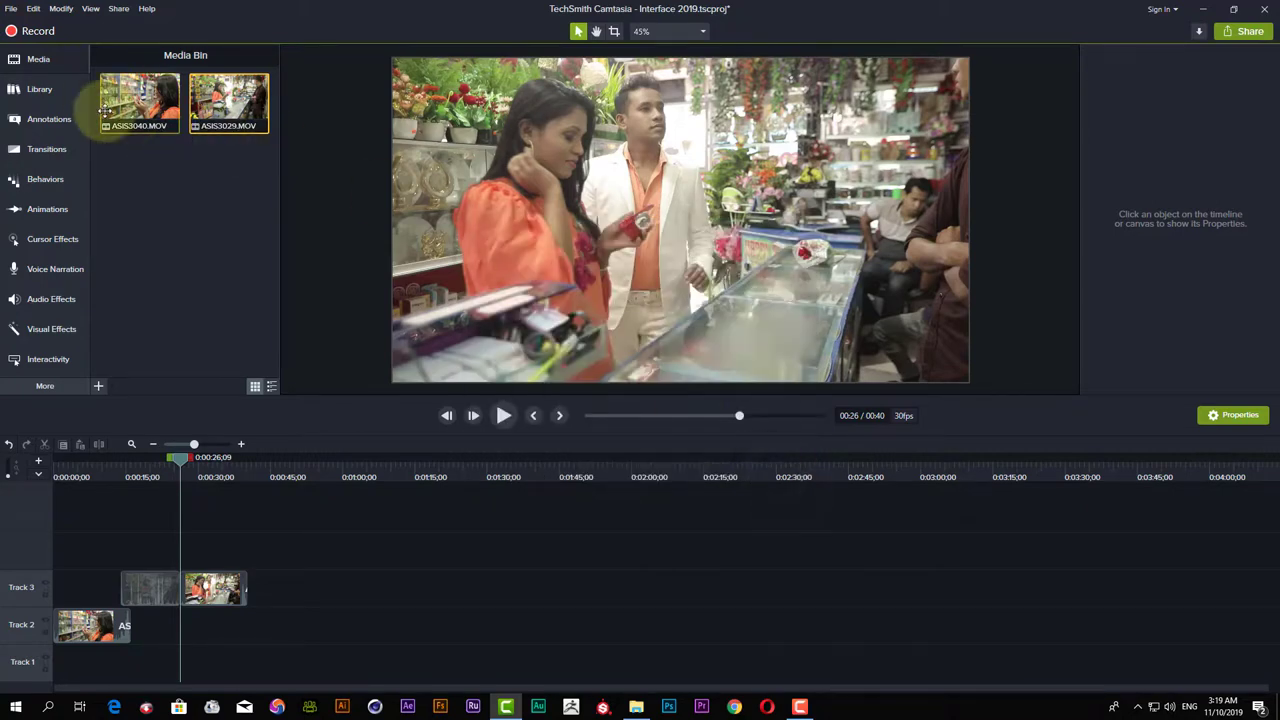
# Look through the modify, share, help and view commands, including the canvas zoom options, without choosing any.
pyautogui.click(61, 8)
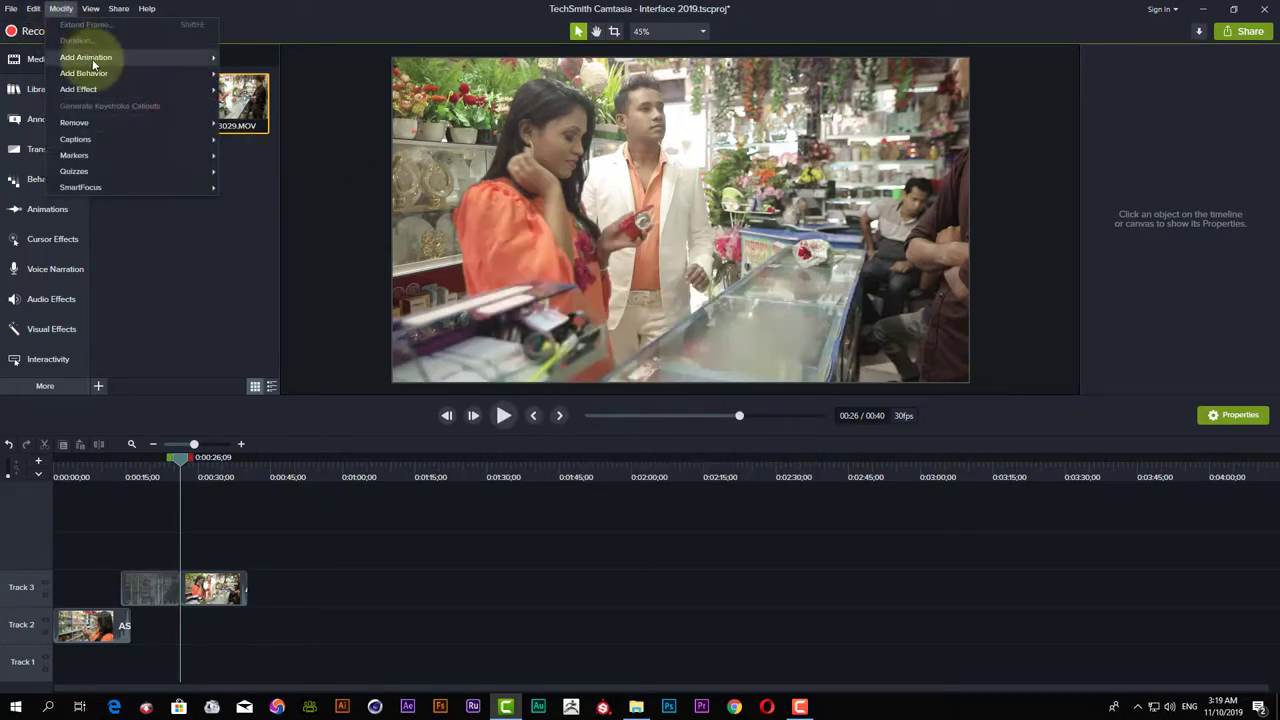
pyautogui.moveTo(93, 62)
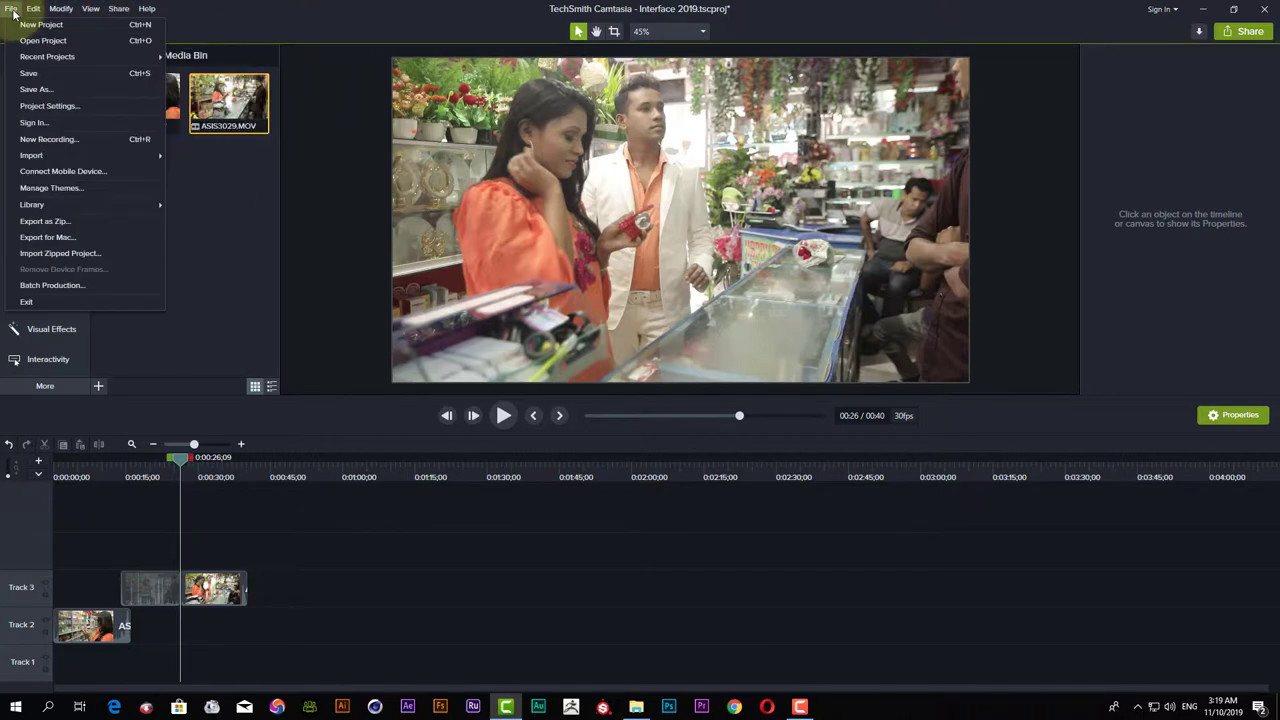
pyautogui.click(60, 9)
pyautogui.click(146, 8)
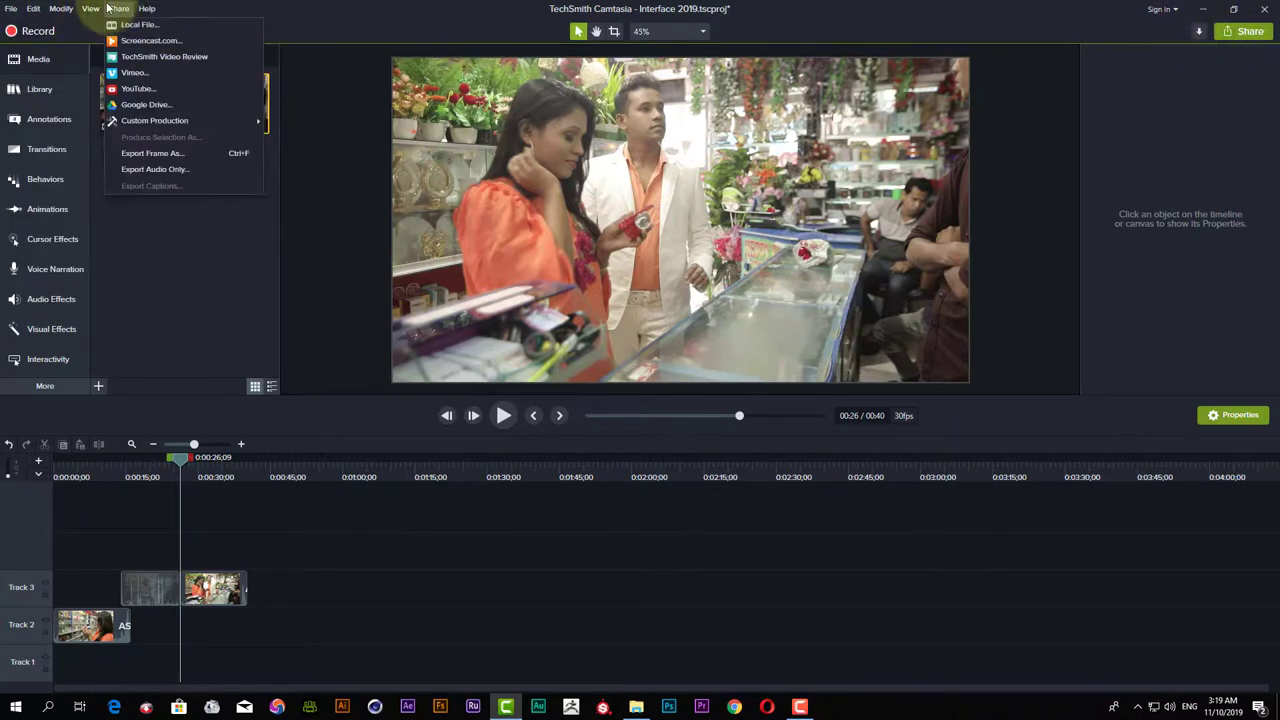
pyautogui.moveTo(118, 9)
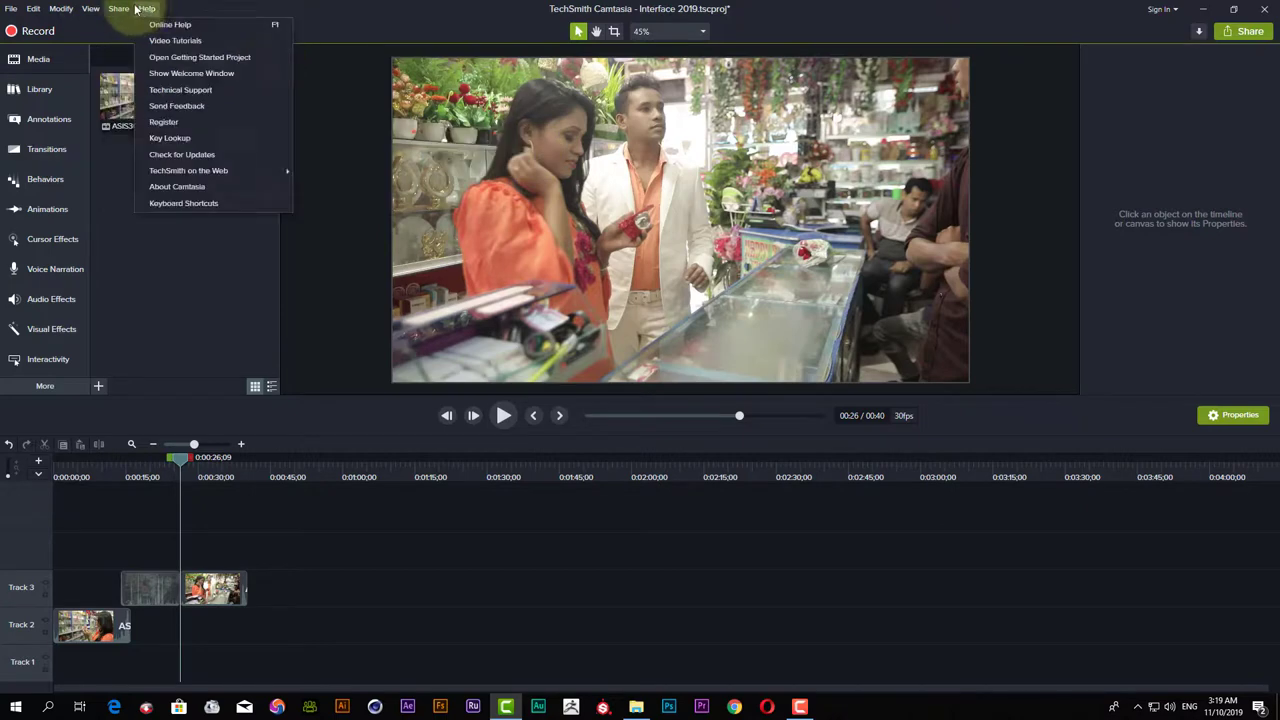
pyautogui.moveTo(122, 107)
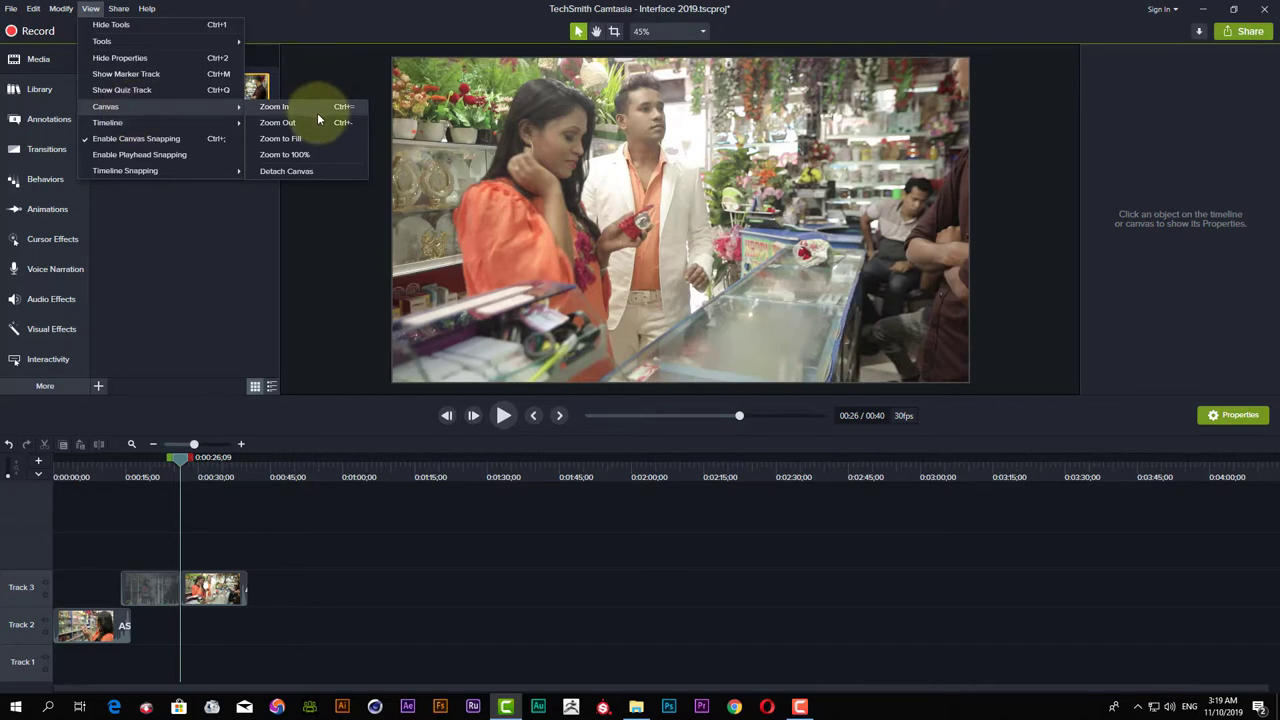
pyautogui.click(442, 29)
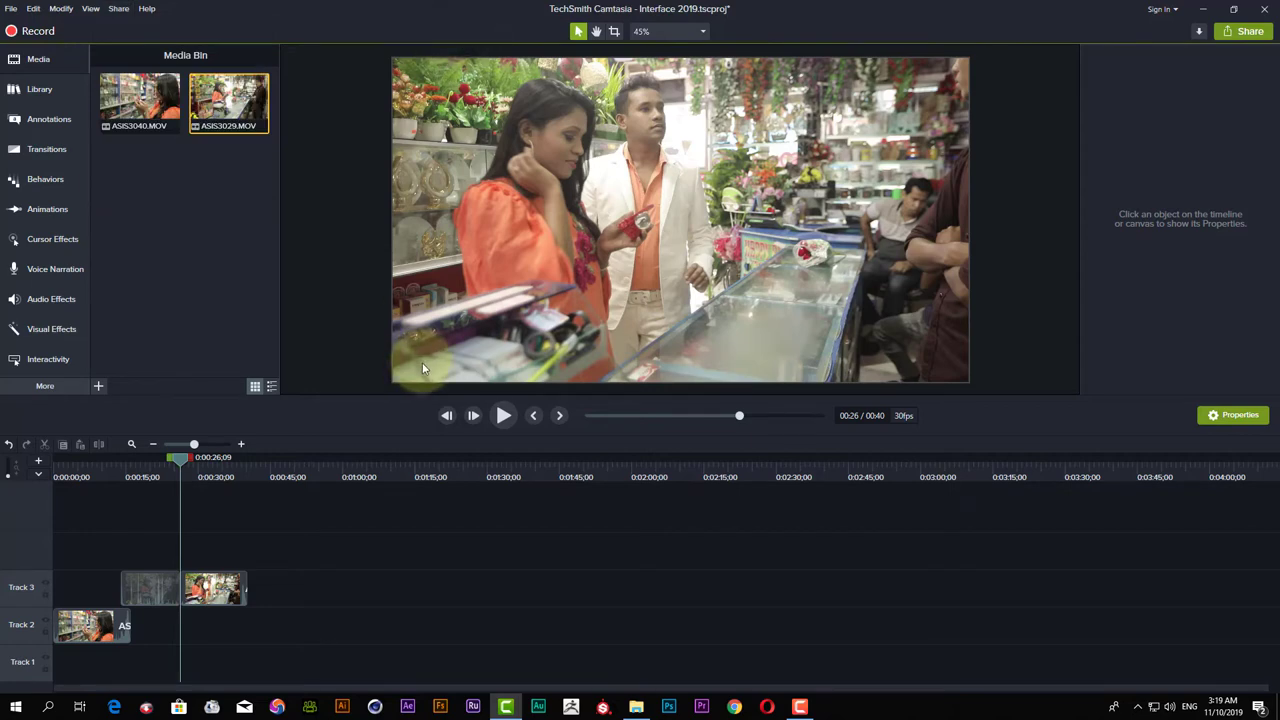